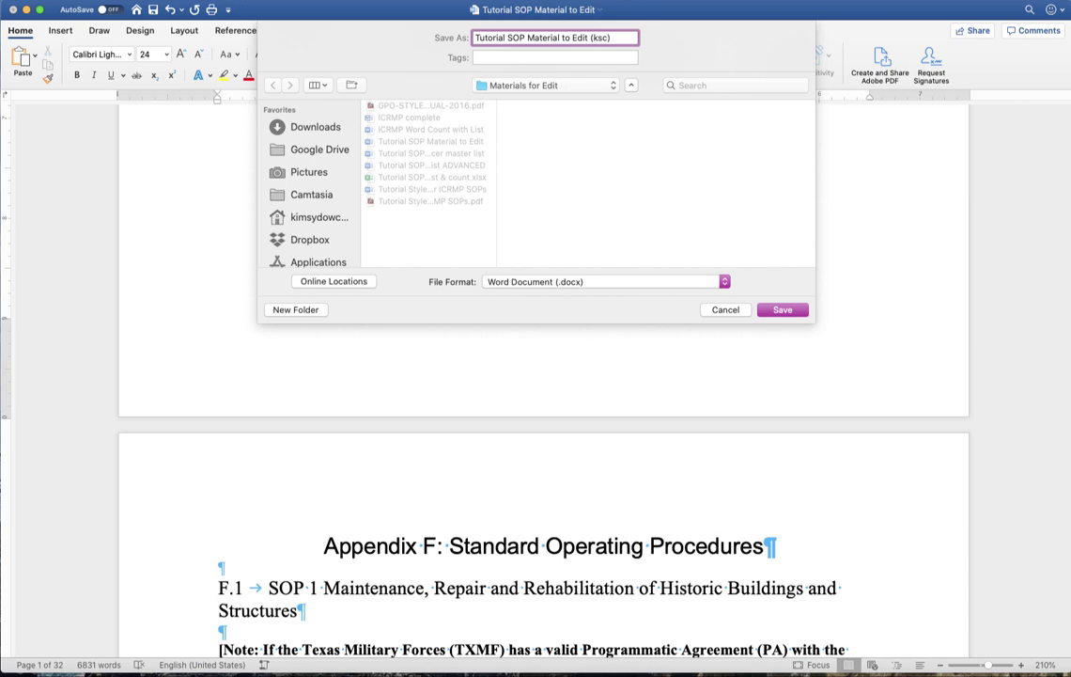
Save the copy and make the F.1 SOP 1 title a Heading 1.
left_click(782, 309)
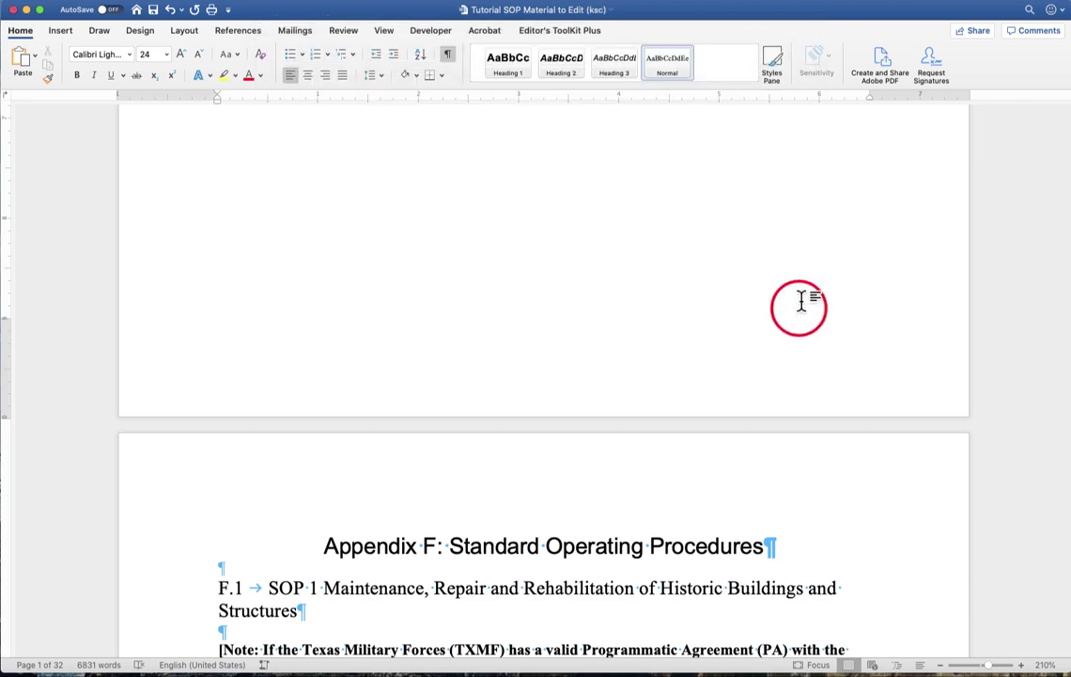
scroll(509, 453, "down", 10)
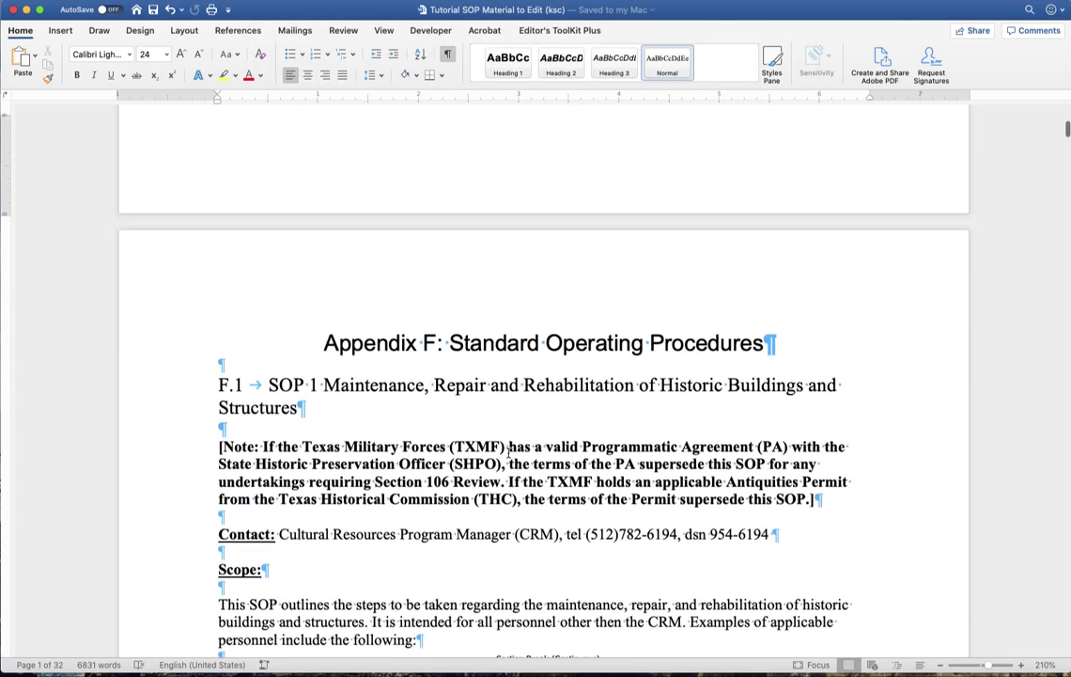
scroll(508, 453, "down", 2)
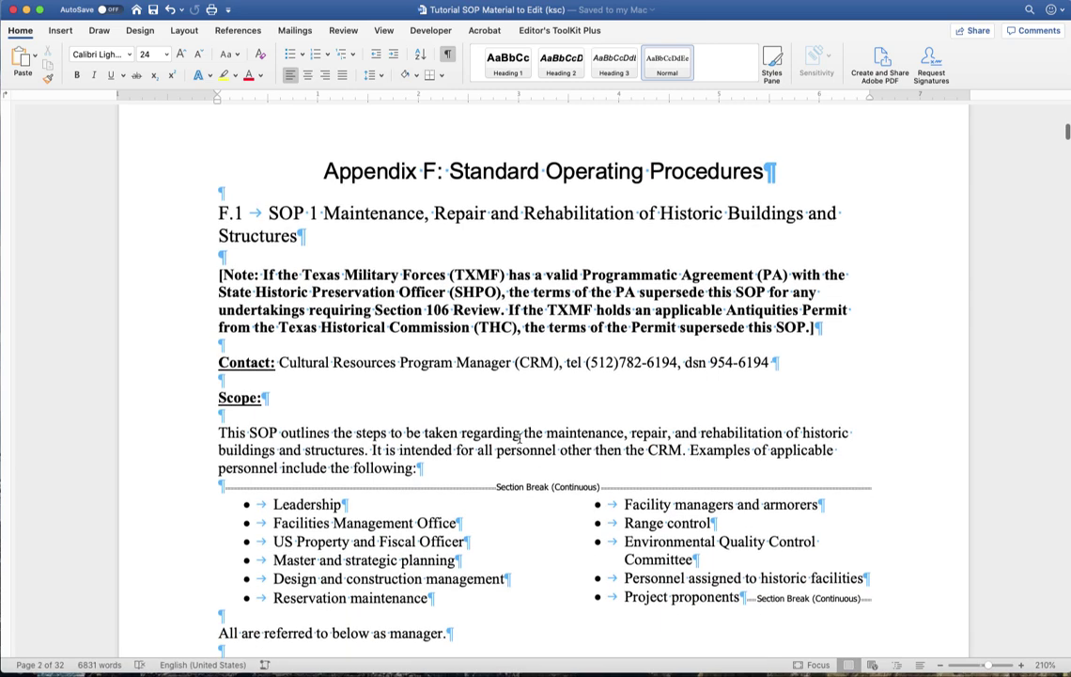
left_click_drag(217, 212, 294, 230)
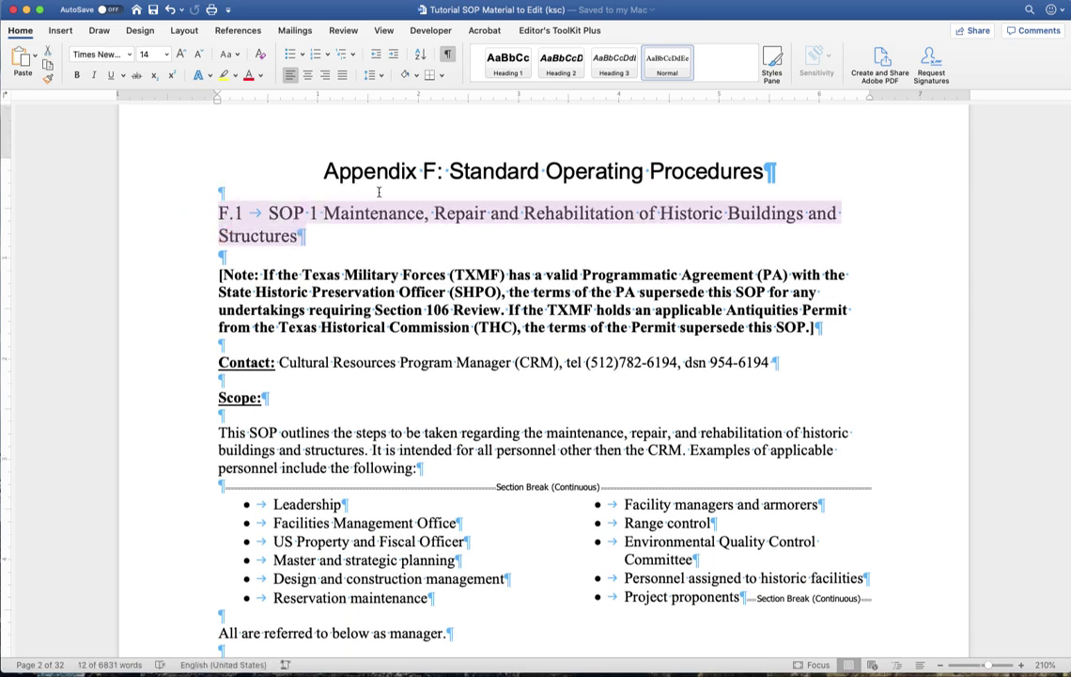
left_click(508, 64)
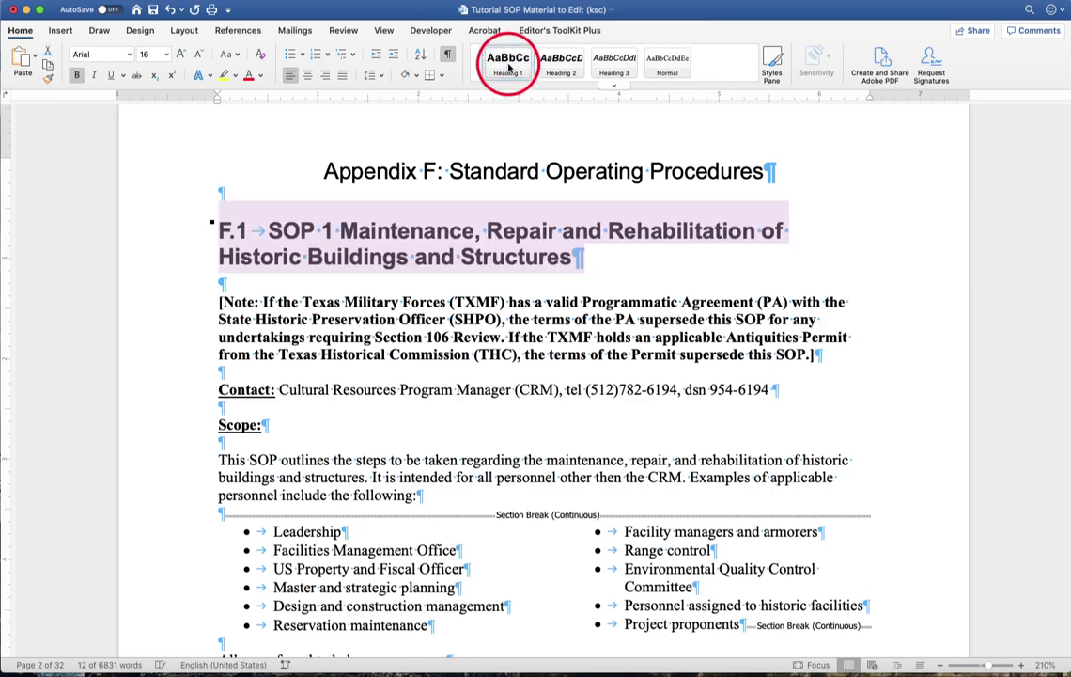
Apply Heading 2 to the Contact:, Scope: and Statutory Reference(s) and Guidance: labels.
left_click(220, 389)
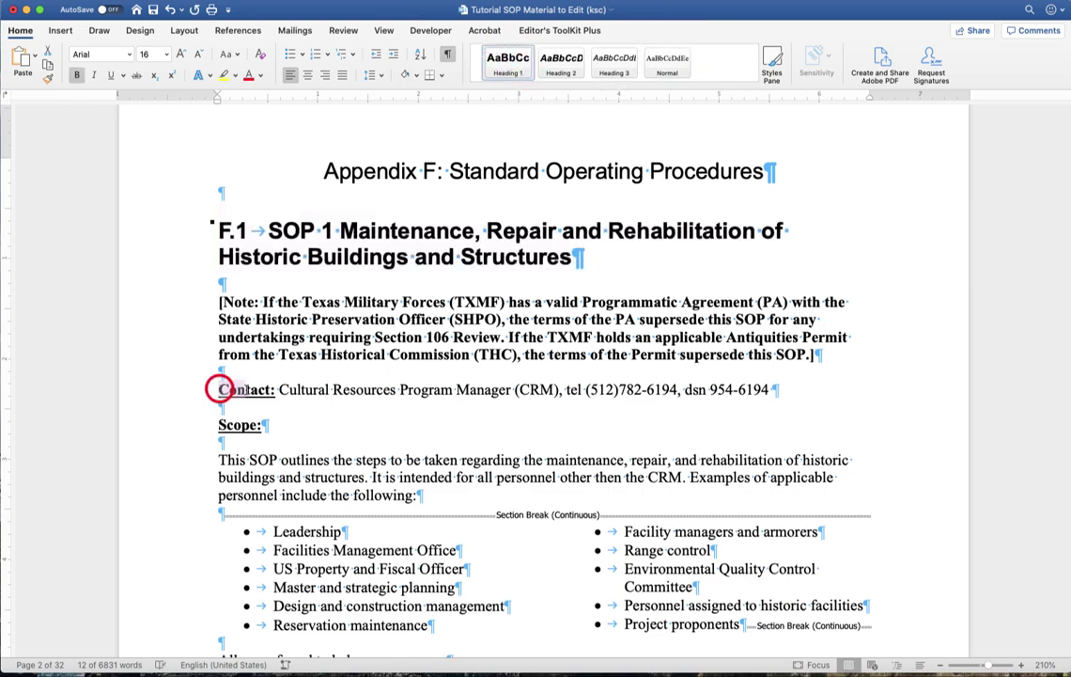
left_click(563, 65)
left_click_drag(219, 429, 265, 428)
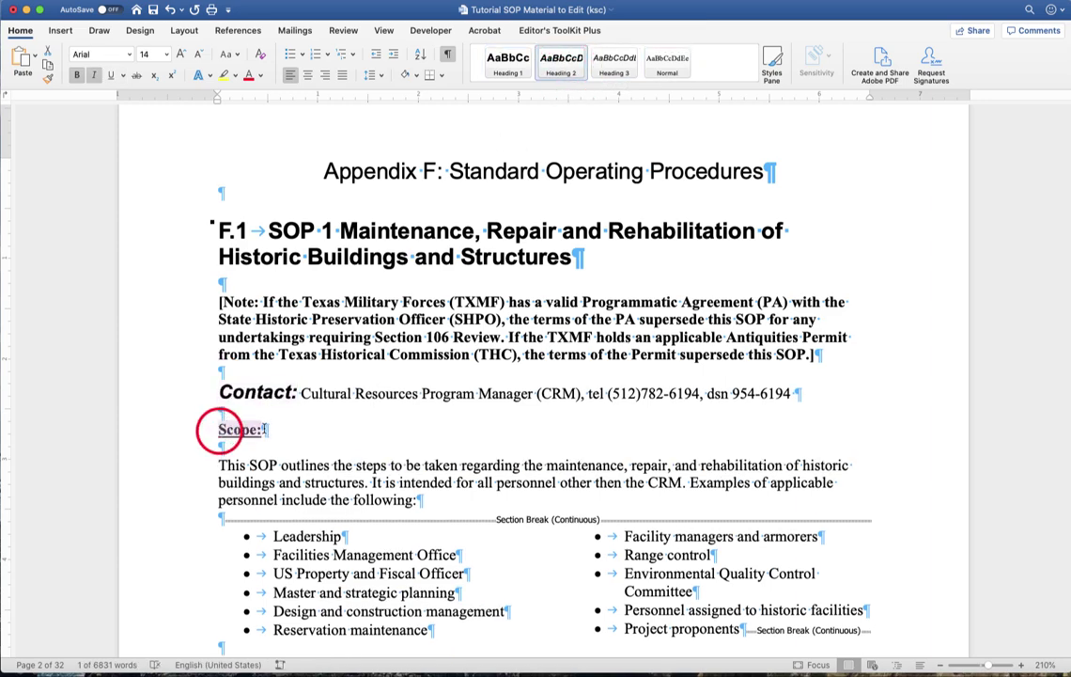
left_click(567, 64)
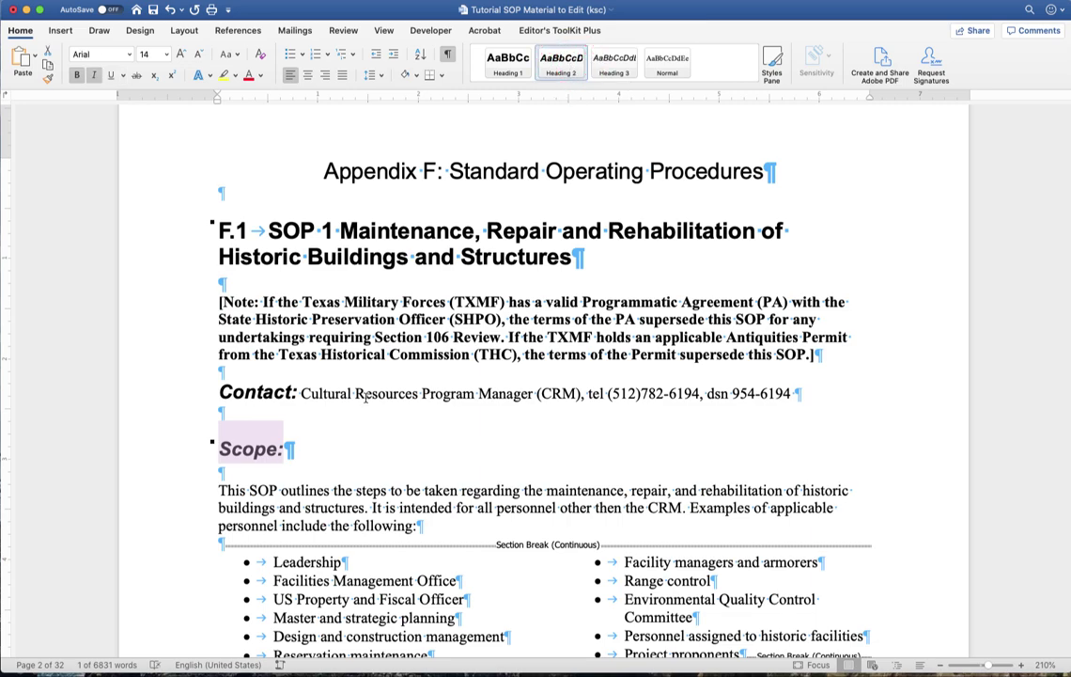
scroll(366, 397, "down", 10)
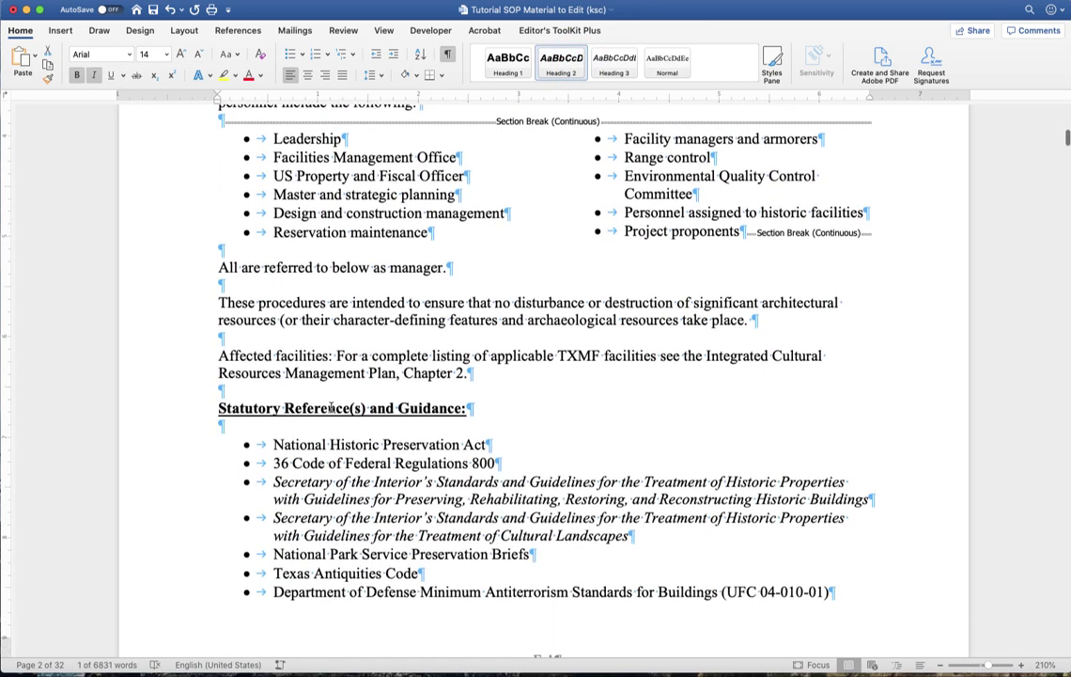
left_click_drag(216, 401, 469, 402)
left_click(561, 61)
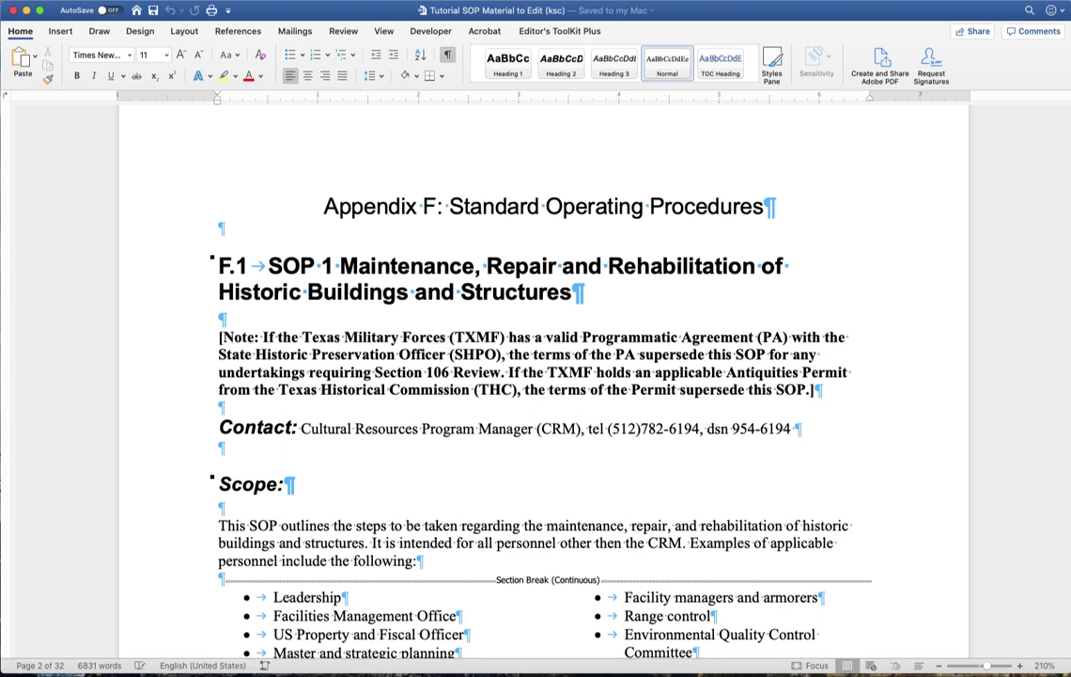
left_click(216, 224)
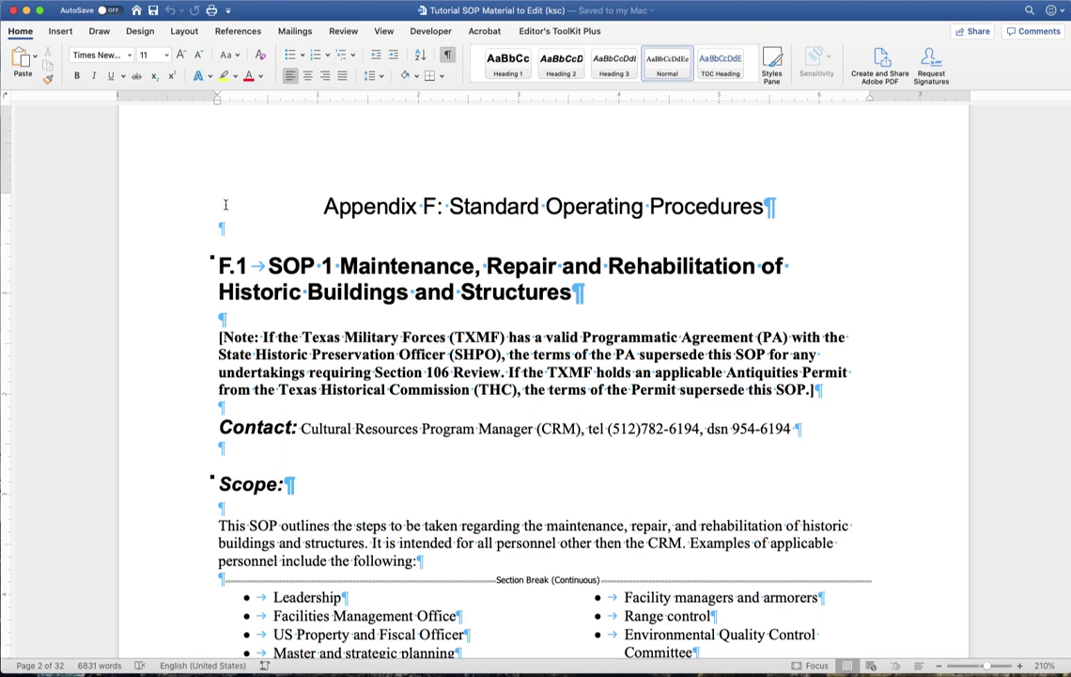
left_click(250, 32)
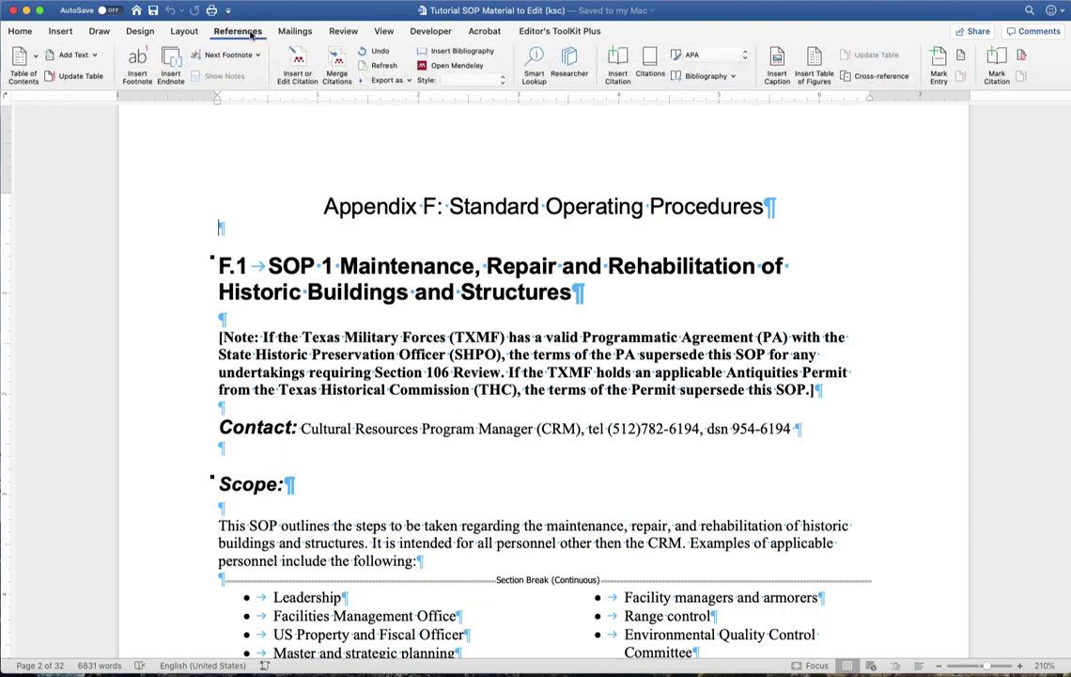
left_click(21, 62)
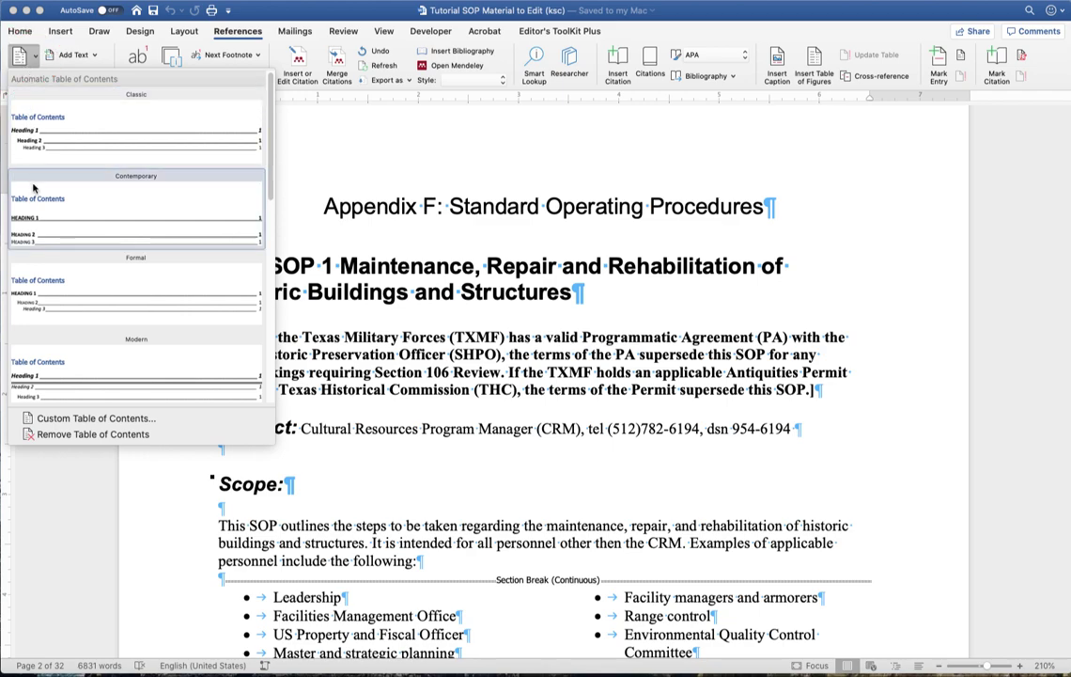
left_click(42, 216)
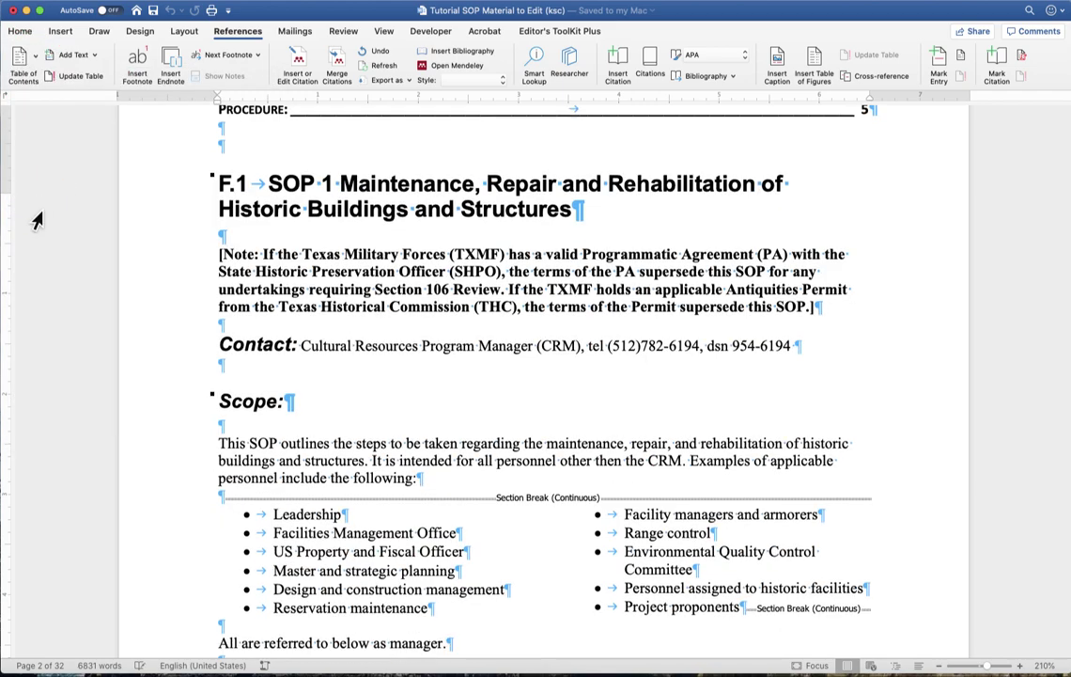
scroll(114, 184, "up", 5)
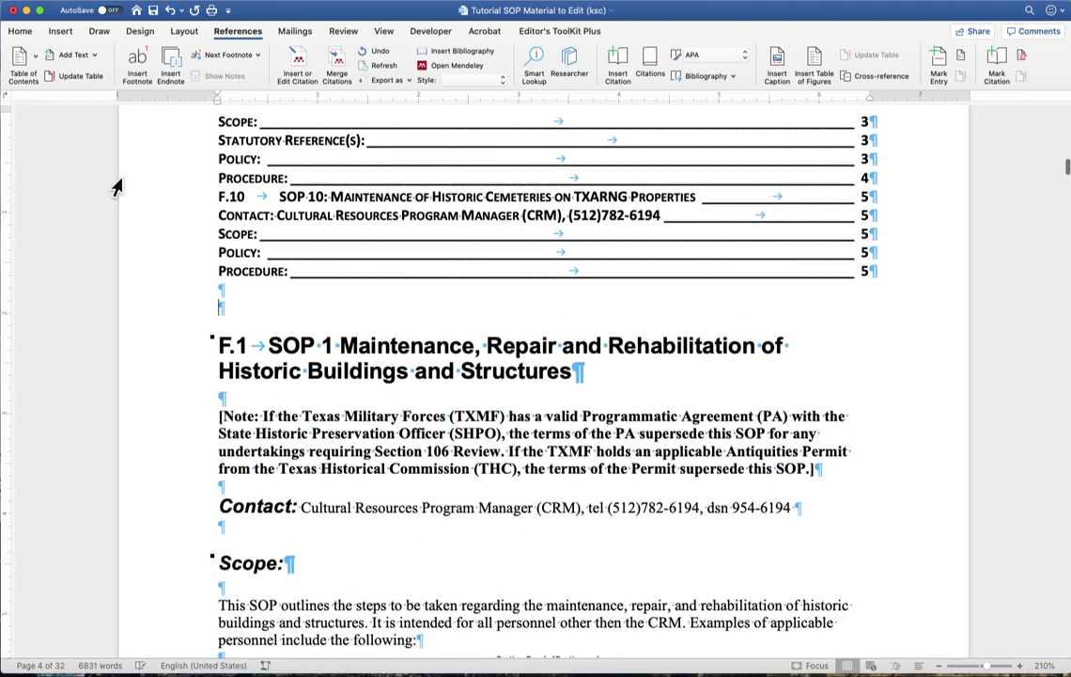
scroll(115, 186, "up", 8)
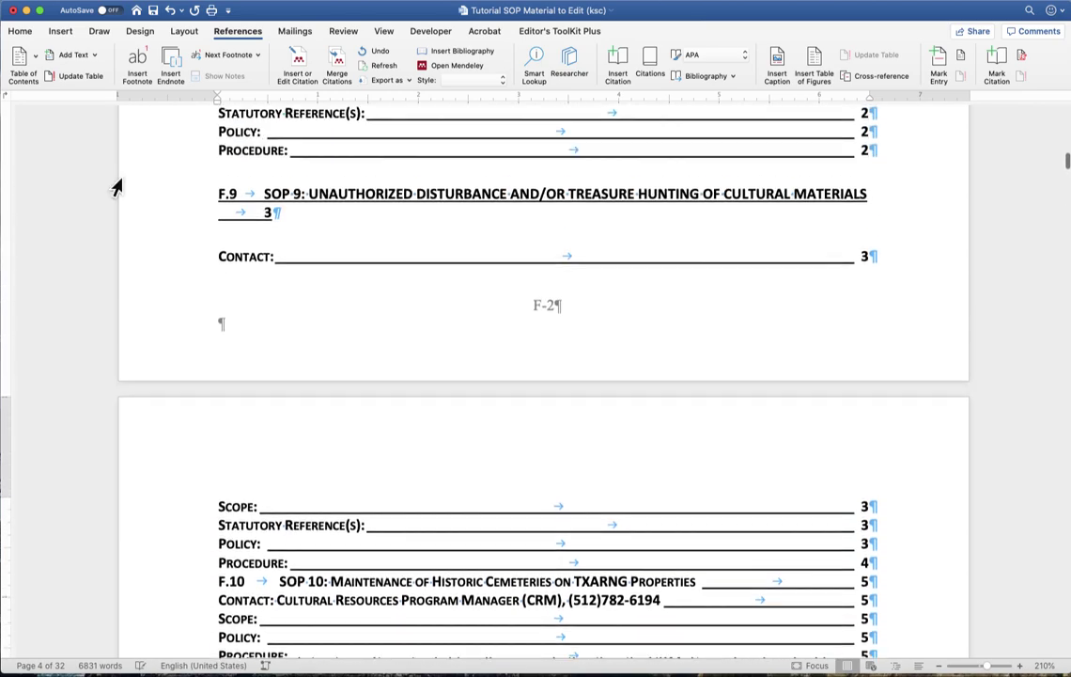
scroll(114, 186, "up", 8)
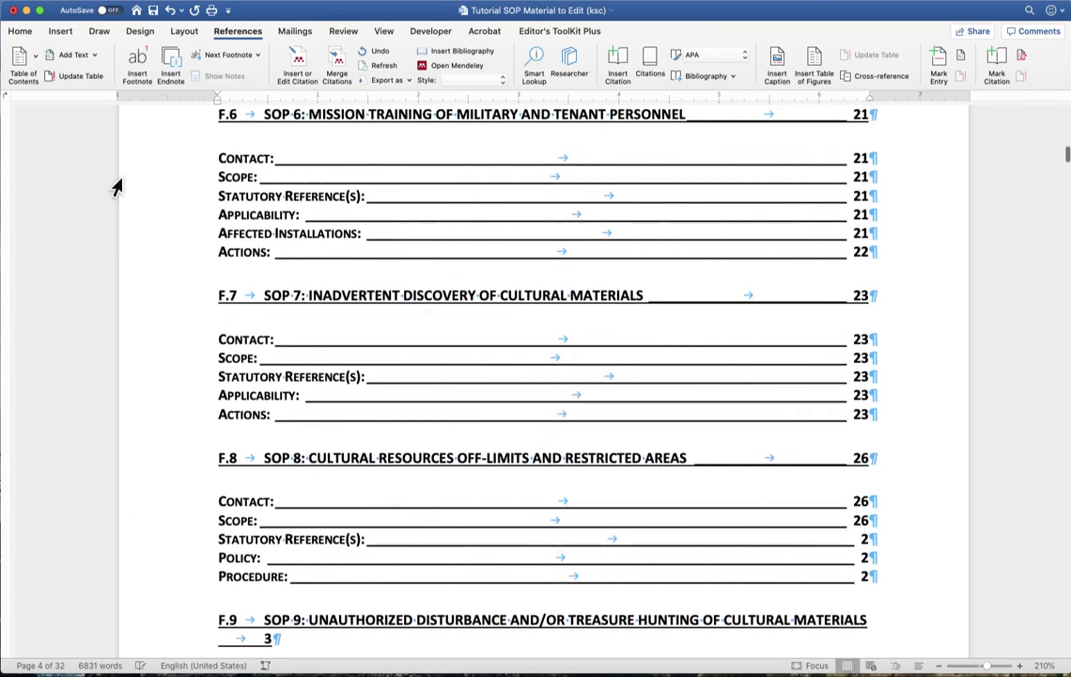
scroll(115, 187, "up", 8)
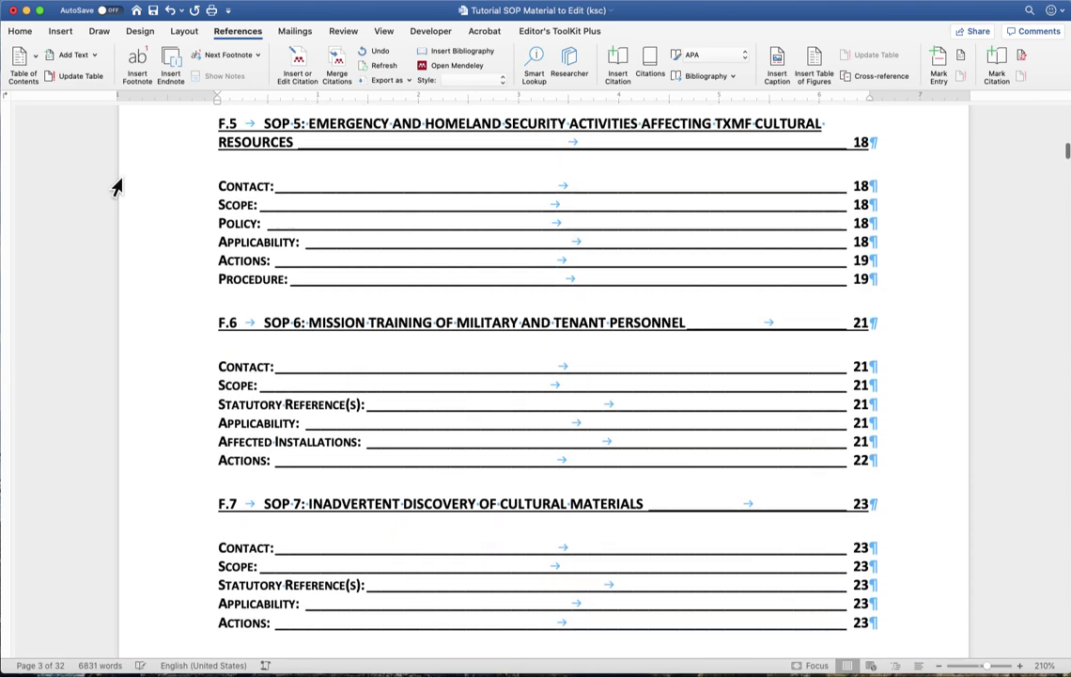
scroll(114, 186, "up", 8)
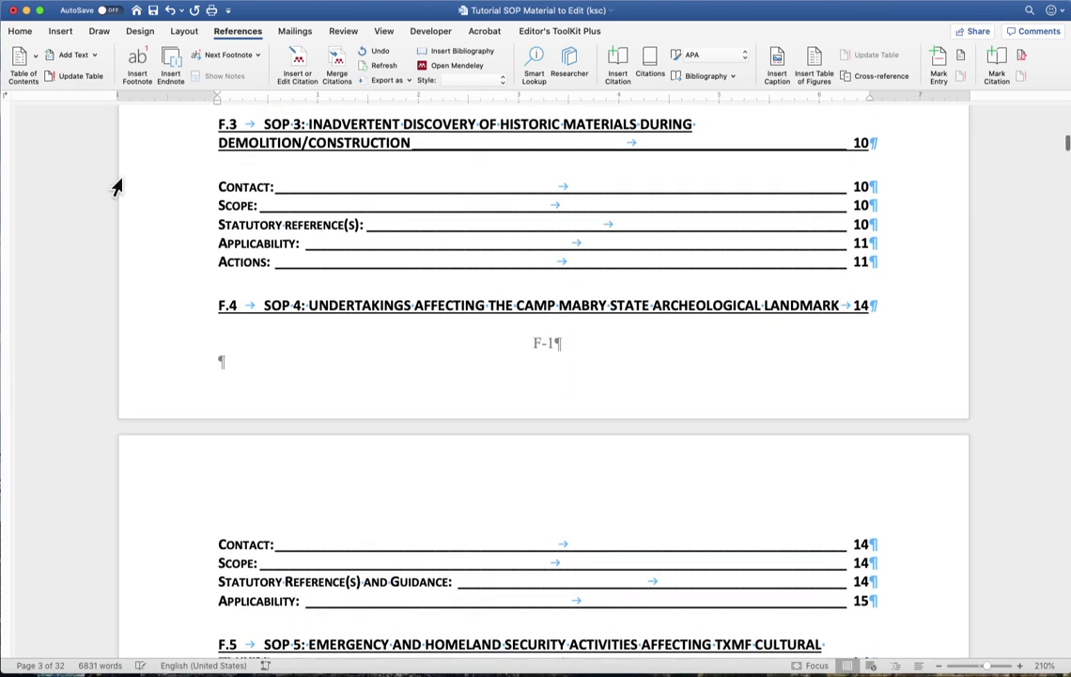
scroll(115, 186, "up", 8)
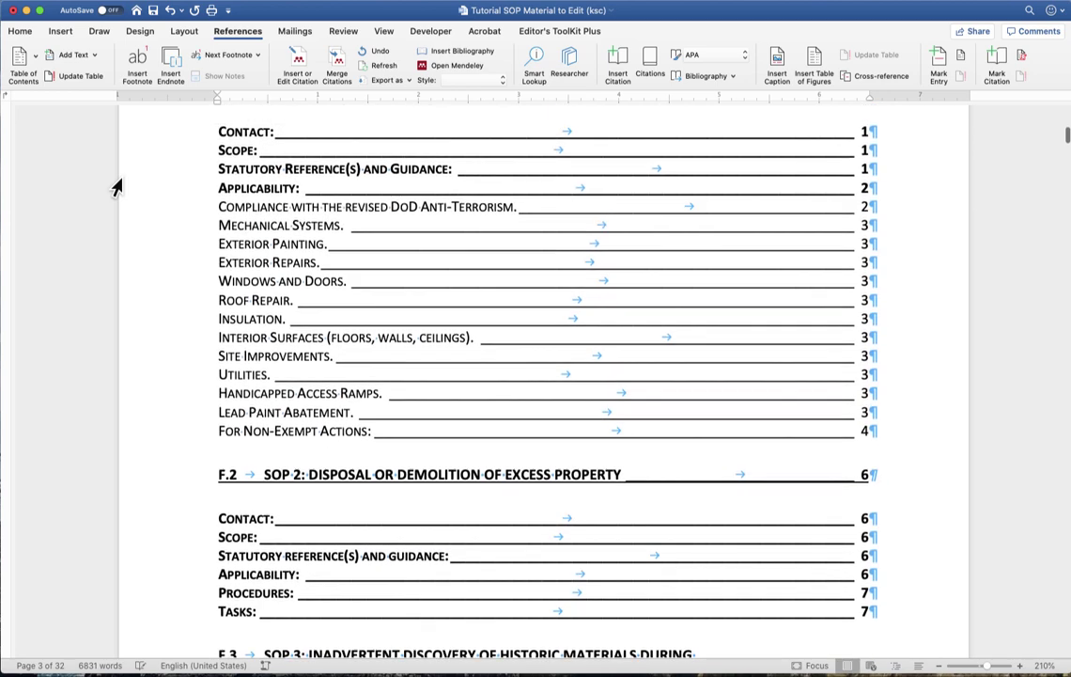
scroll(114, 187, "up", 5)
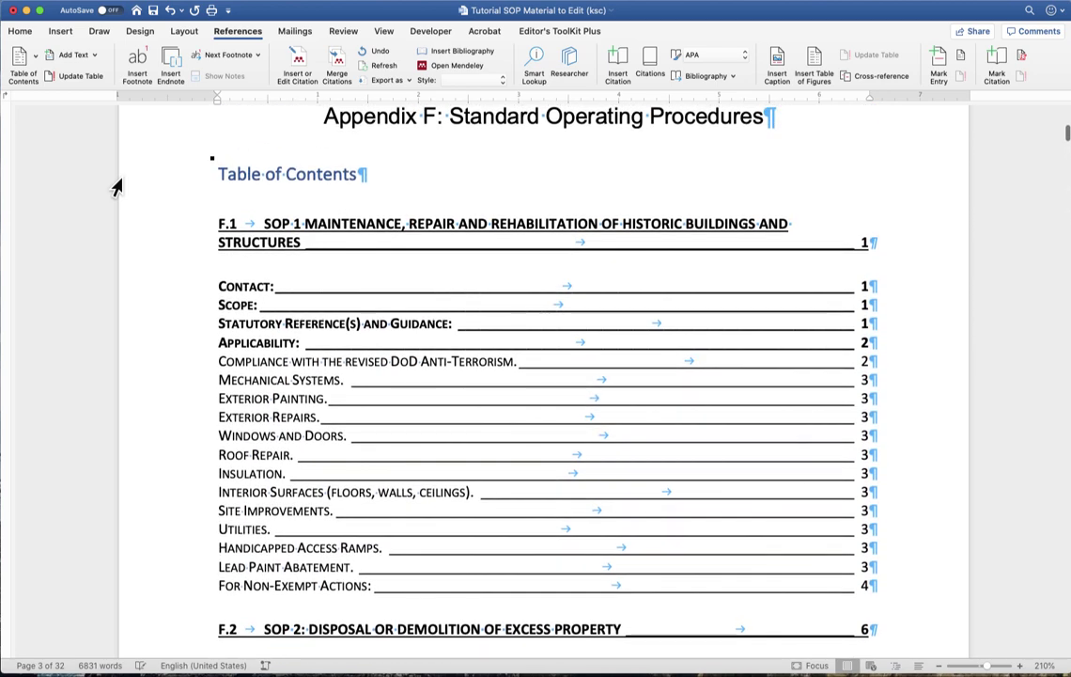
left_click(238, 171)
left_click(237, 171)
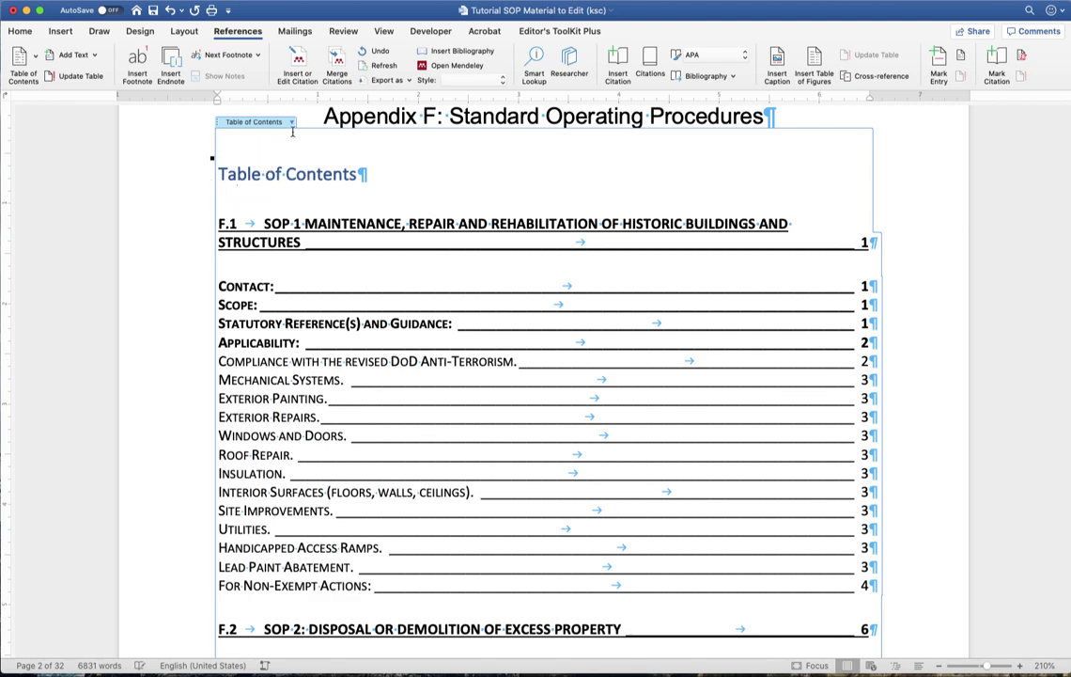
left_click(292, 122)
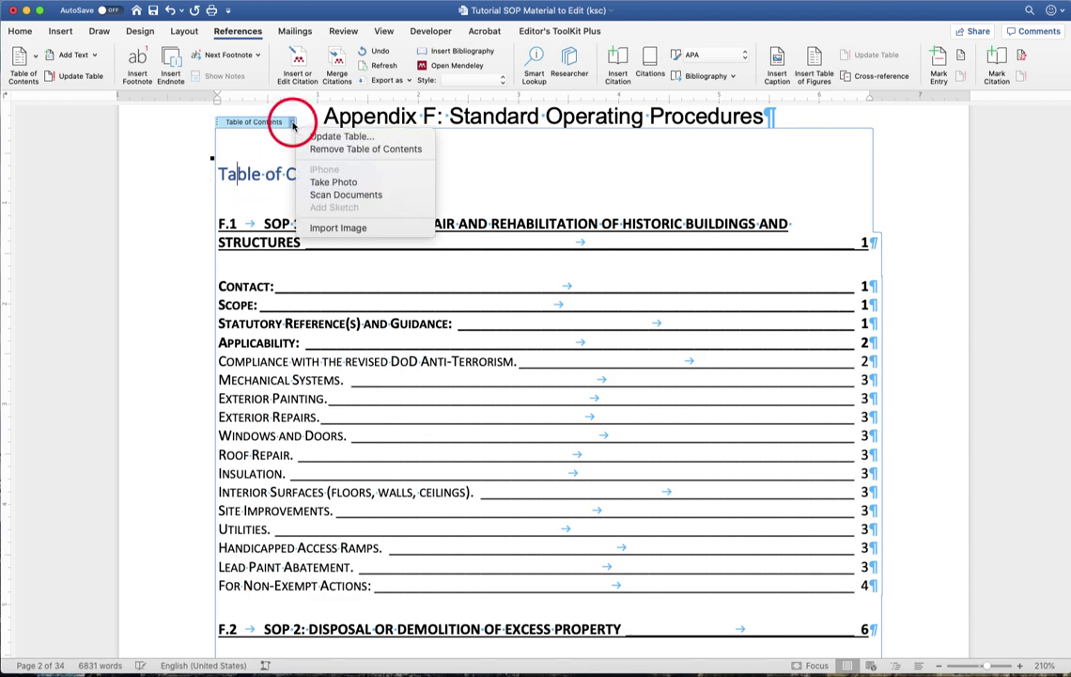
left_click(334, 149)
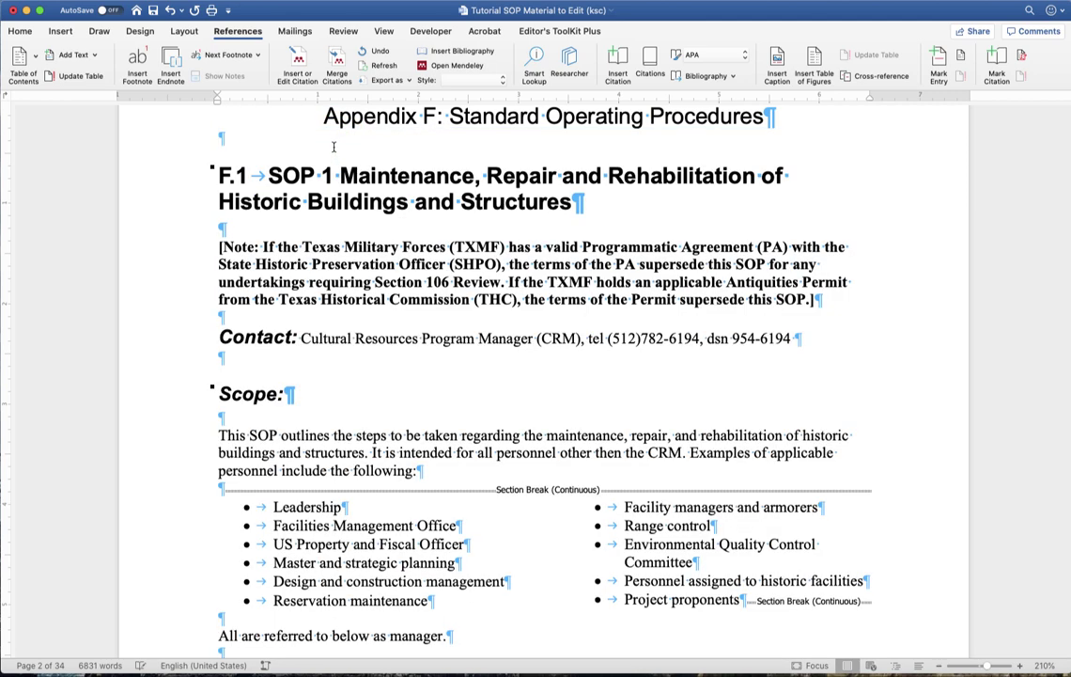
Insert a custom Distinctive table of contents with 2 levels and page numbers, not hyperlinks.
left_click(32, 57)
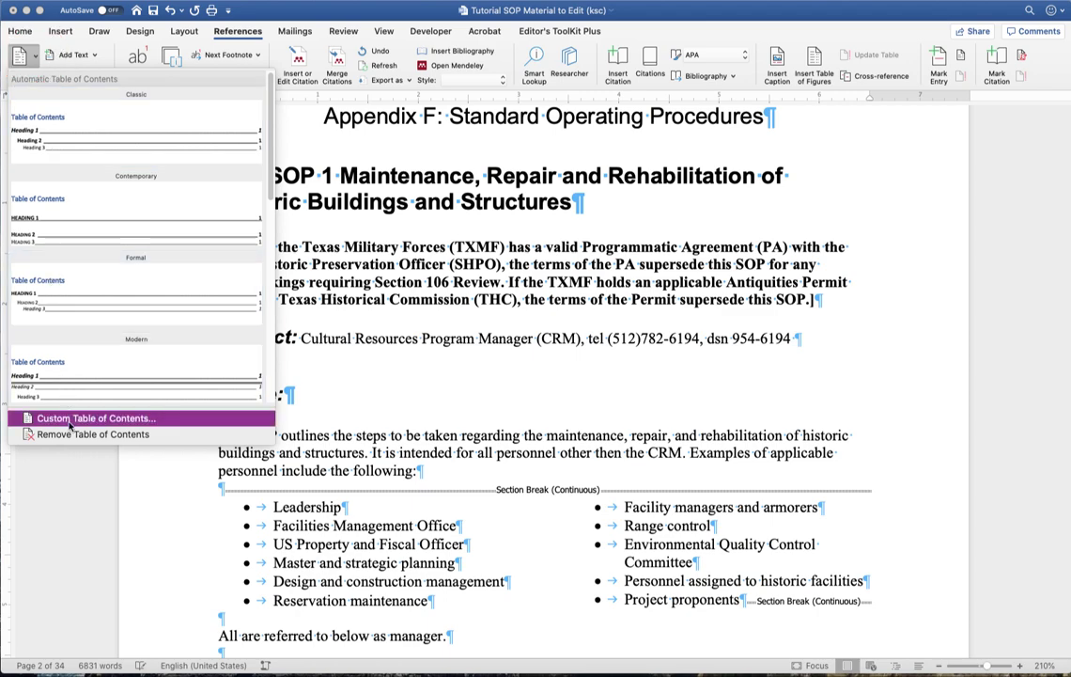
left_click(182, 425)
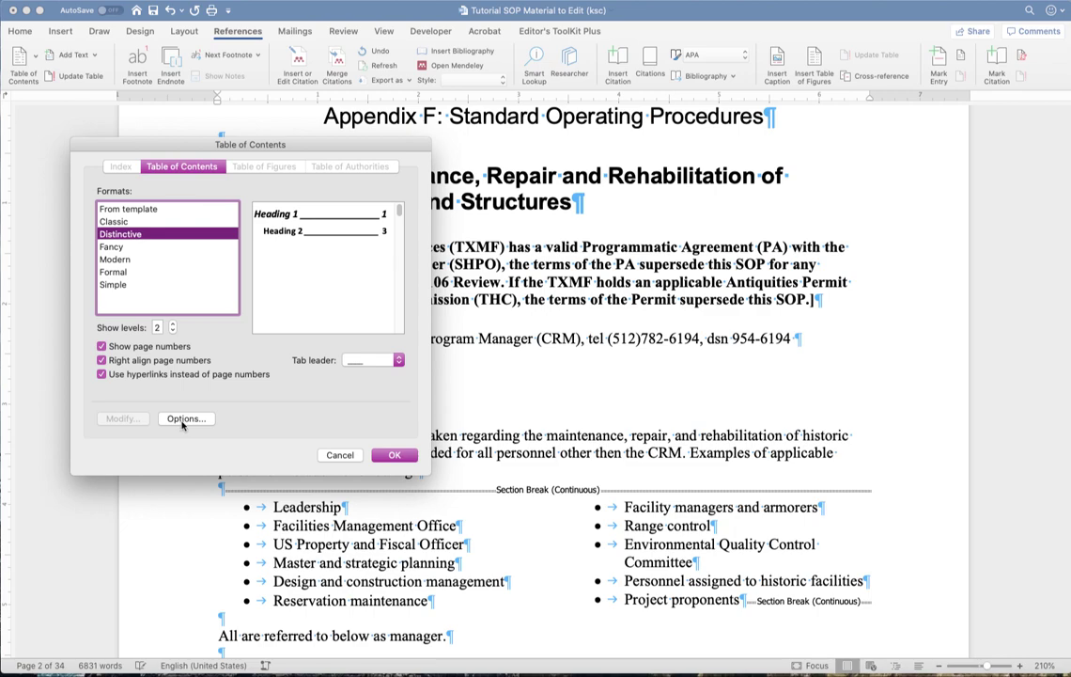
left_click(173, 324)
left_click(173, 324)
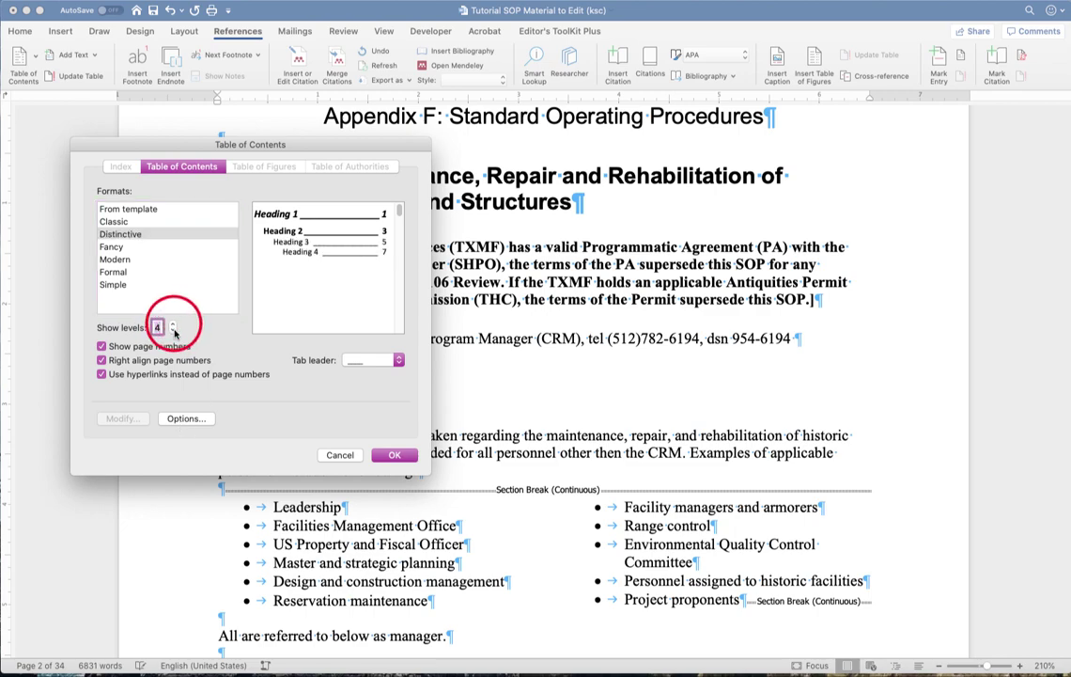
left_click(174, 330)
left_click(174, 330)
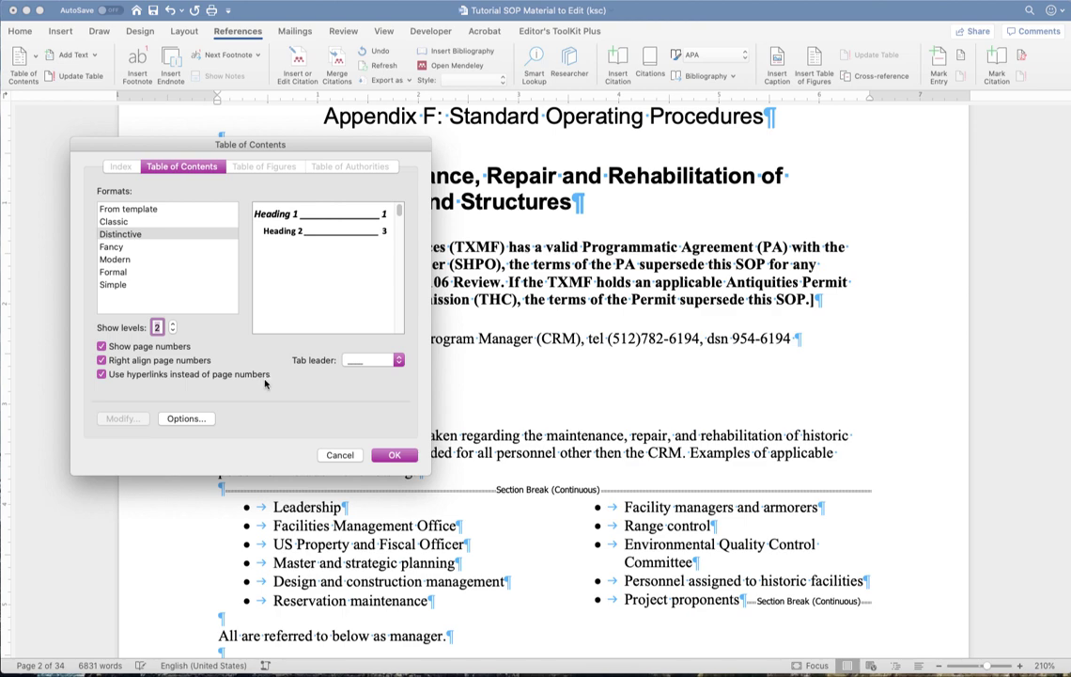
left_click(104, 376)
left_click(394, 456)
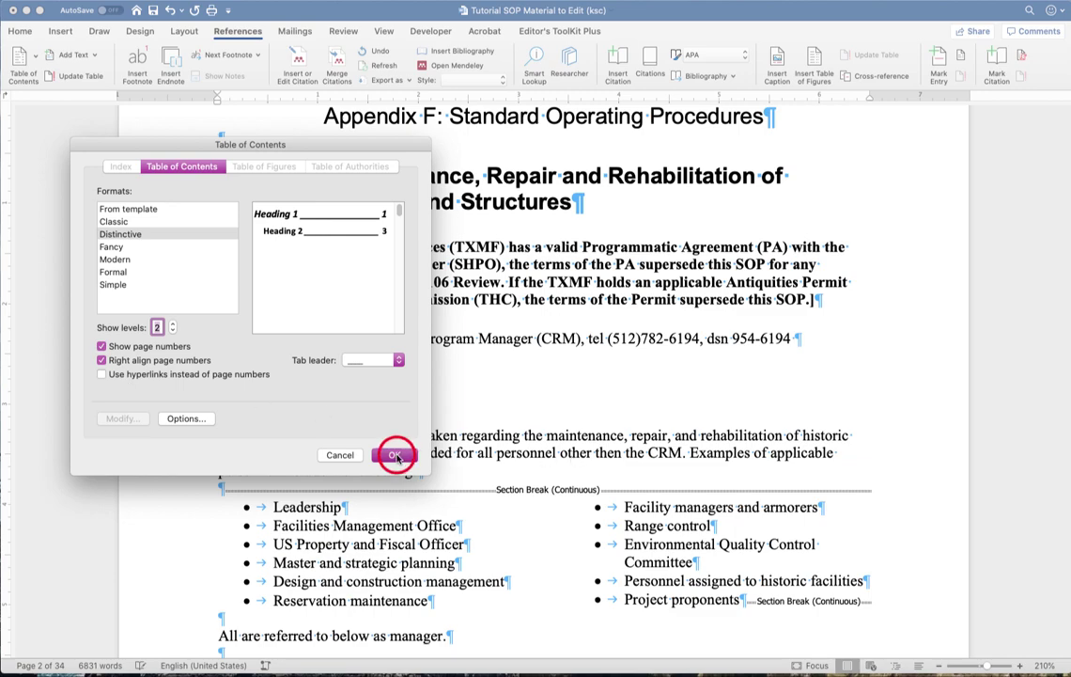
scroll(282, 376, "down", 15)
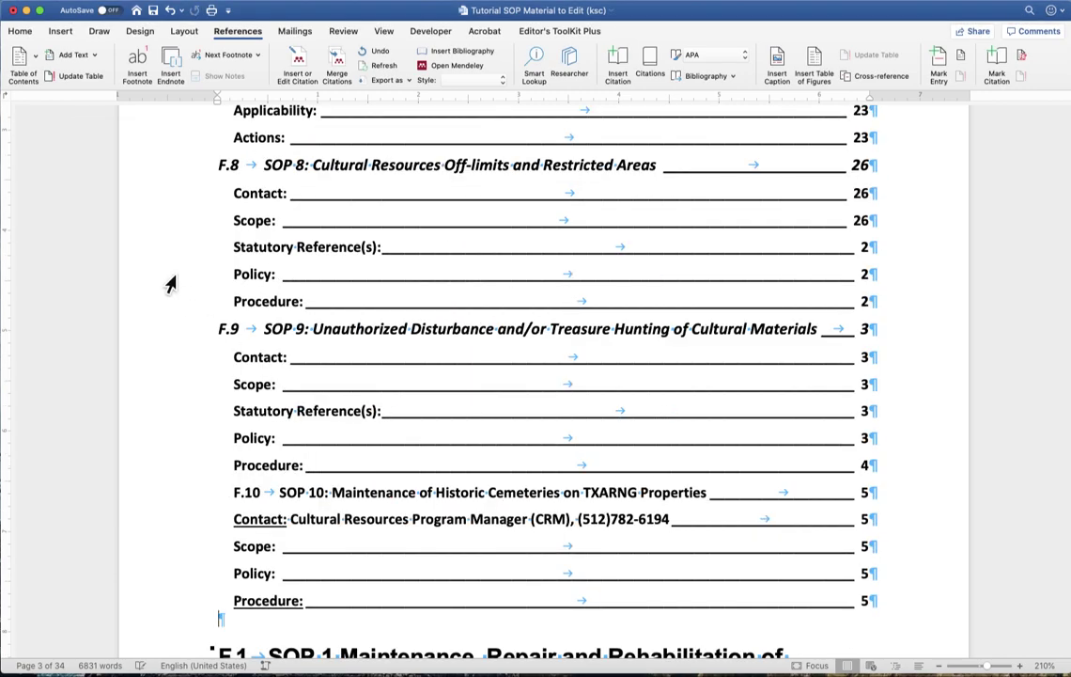
scroll(169, 270, "up", 15)
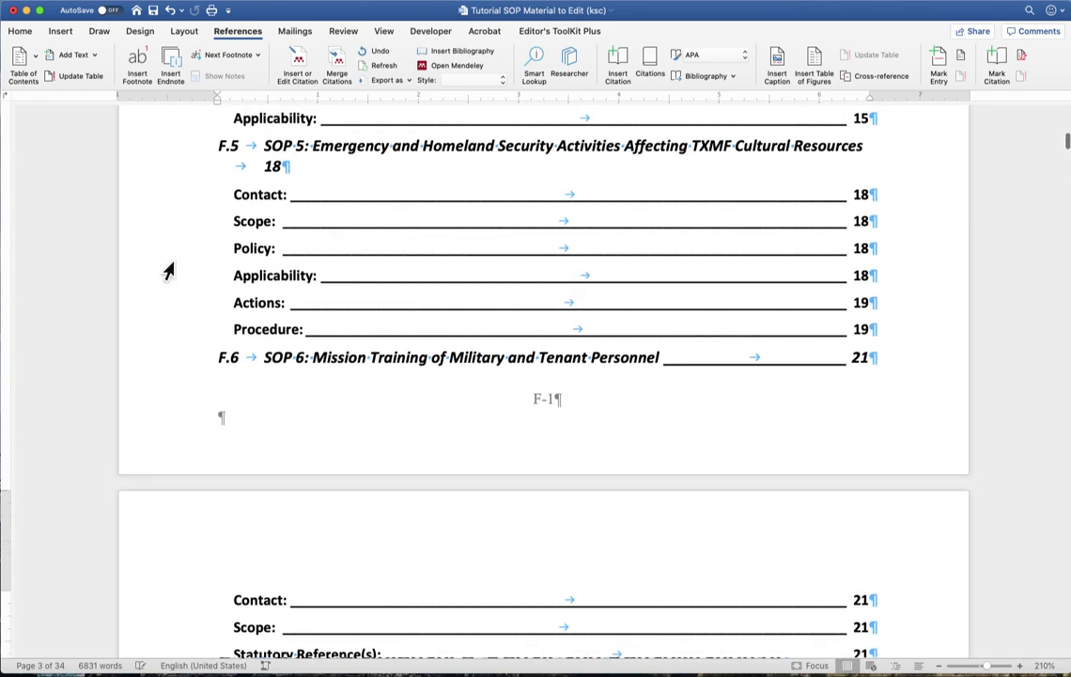
scroll(168, 270, "up", 4)
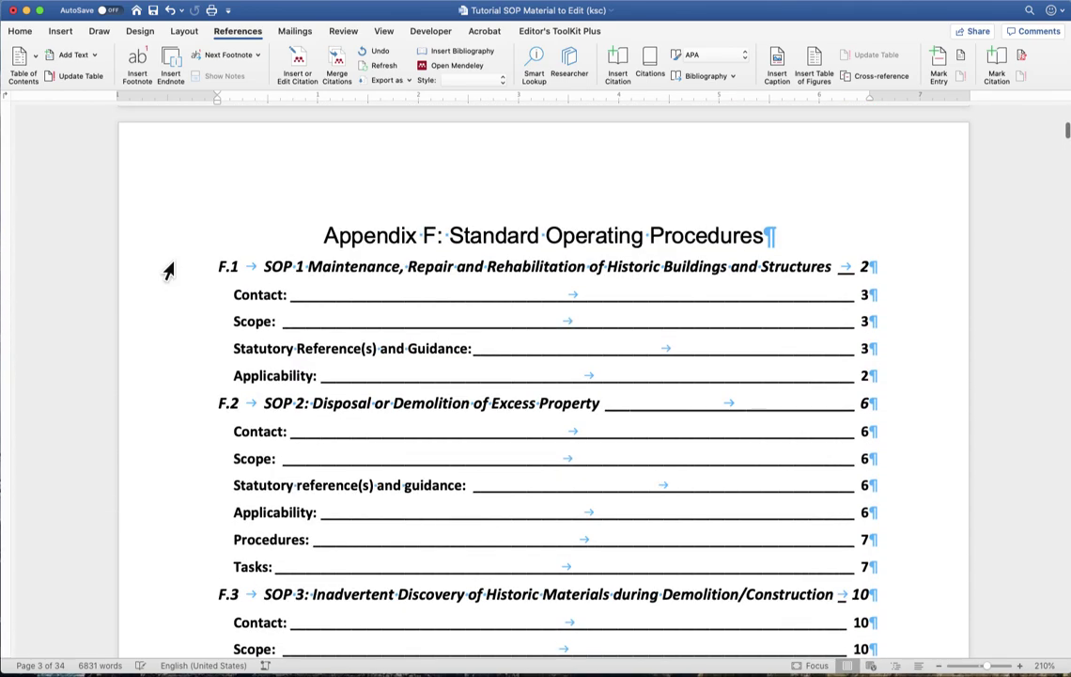
scroll(168, 270, "up", 1)
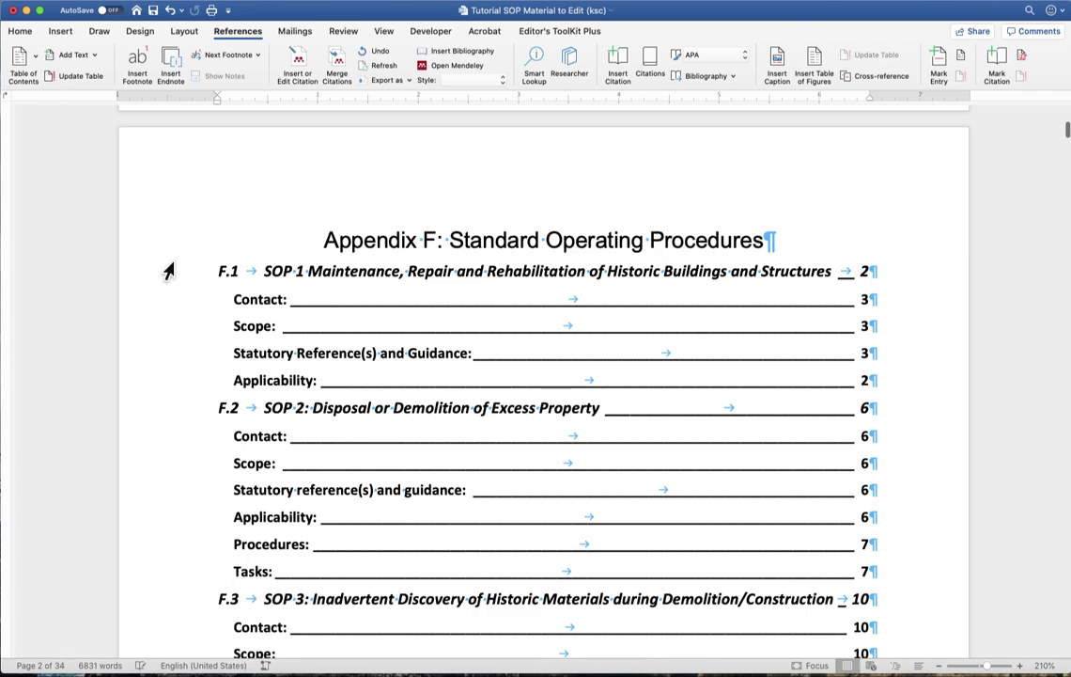
scroll(168, 271, "down", 2)
scroll(168, 271, "down", 1)
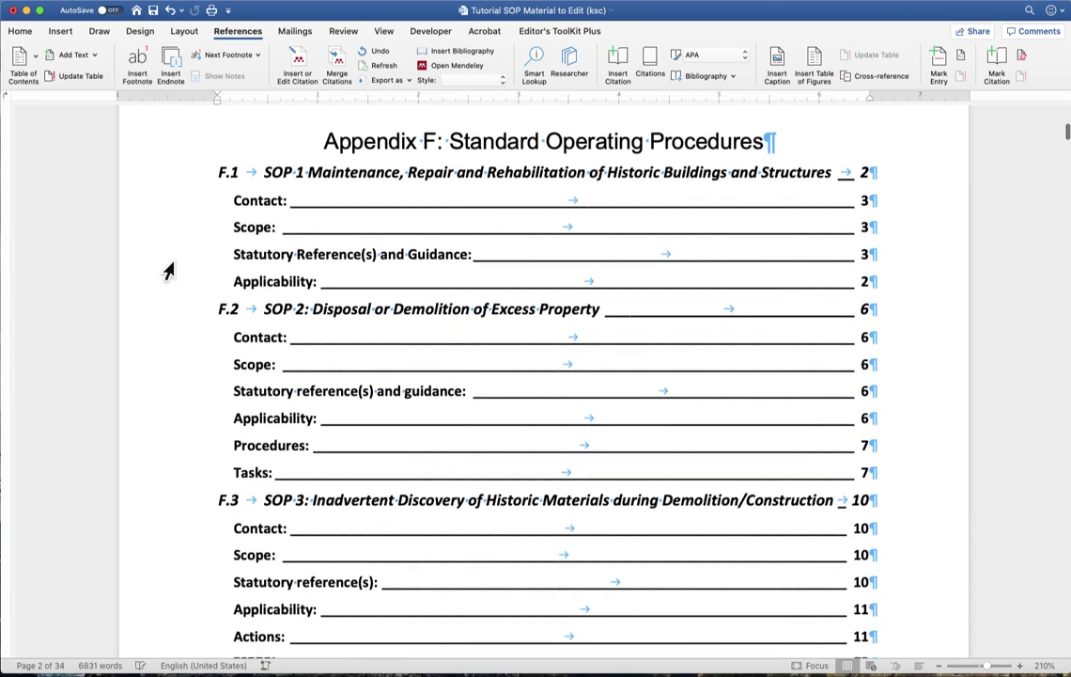
scroll(168, 271, "down", 3)
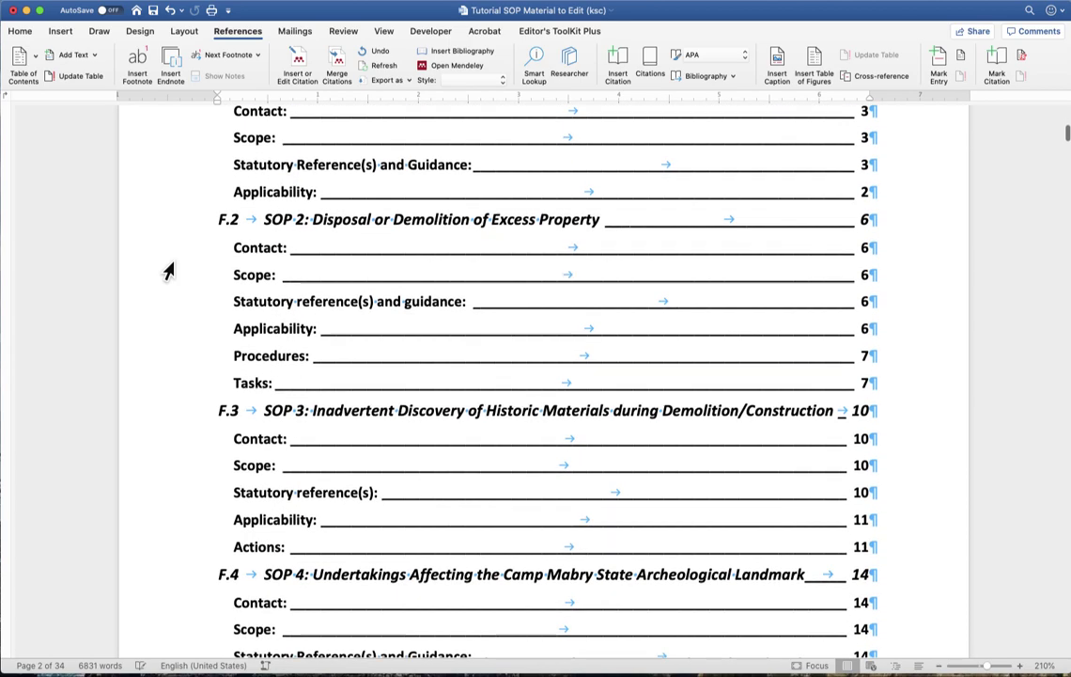
scroll(169, 271, "down", 3)
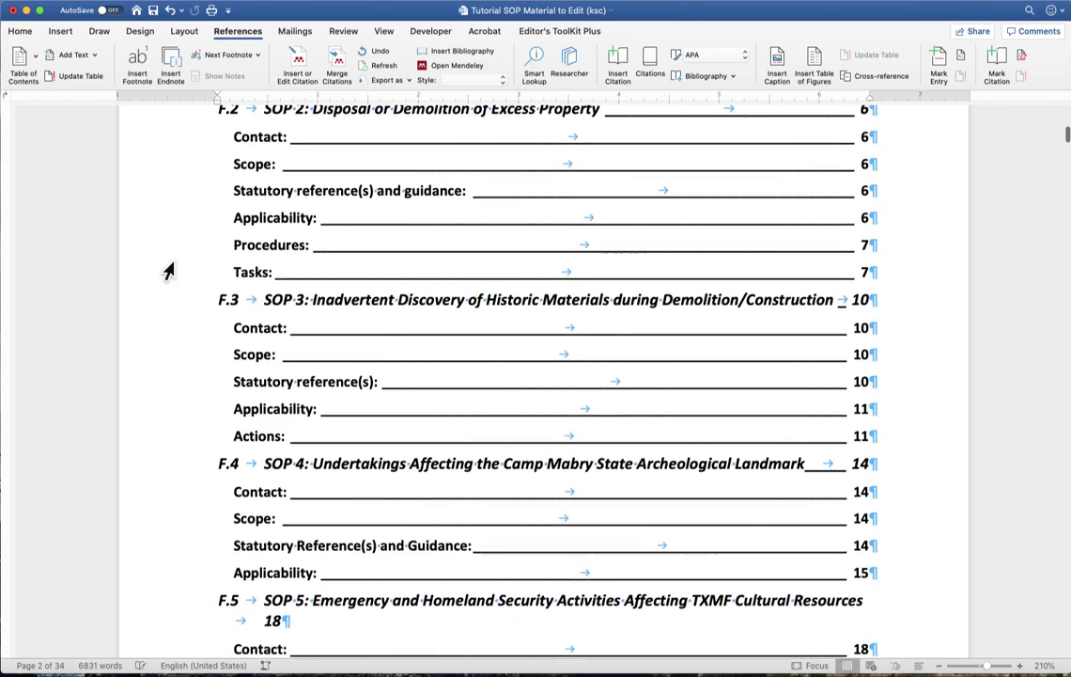
scroll(168, 270, "down", 2)
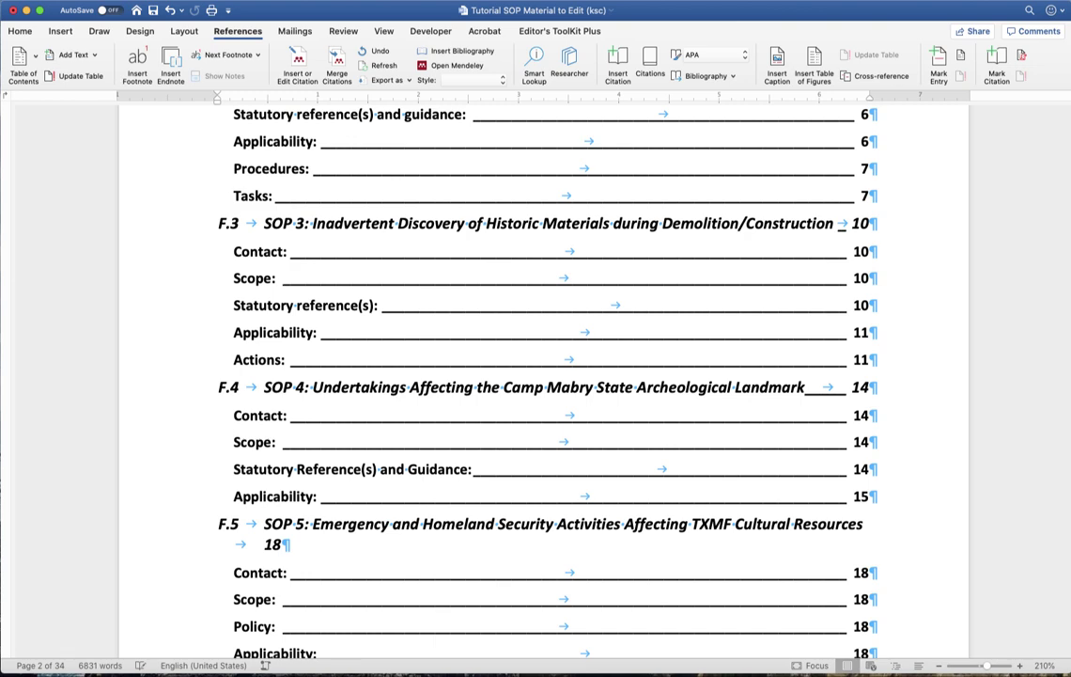
Save a copy with 'Version 1' appended to the file name, then close the window.
key("super+shift+s")
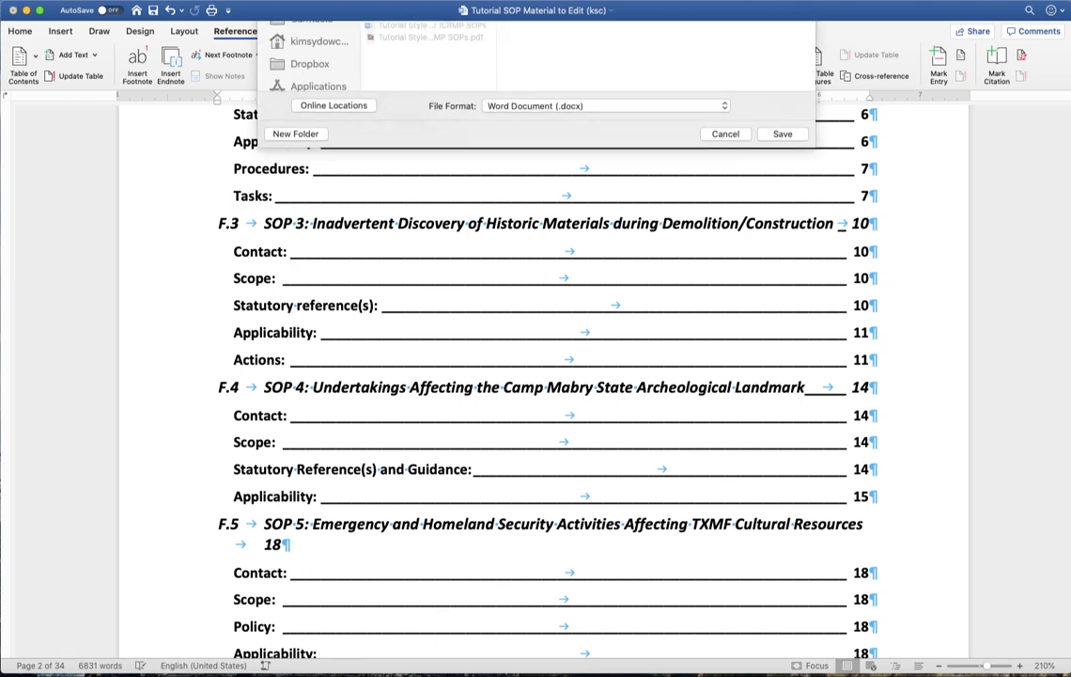
left_click(615, 38)
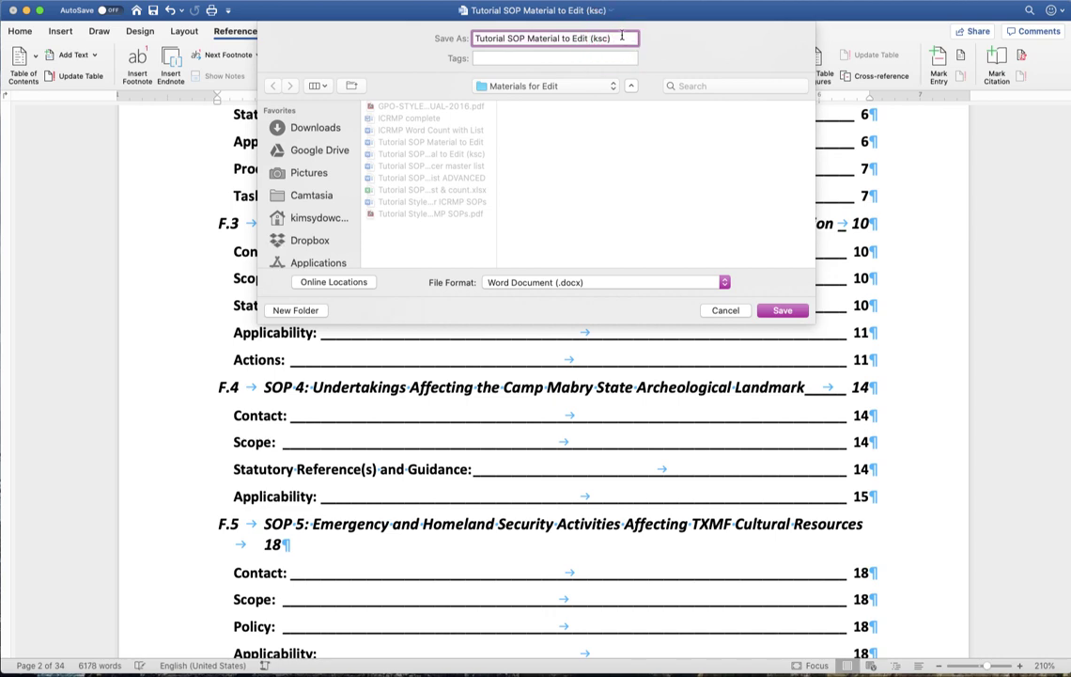
type("Version 1")
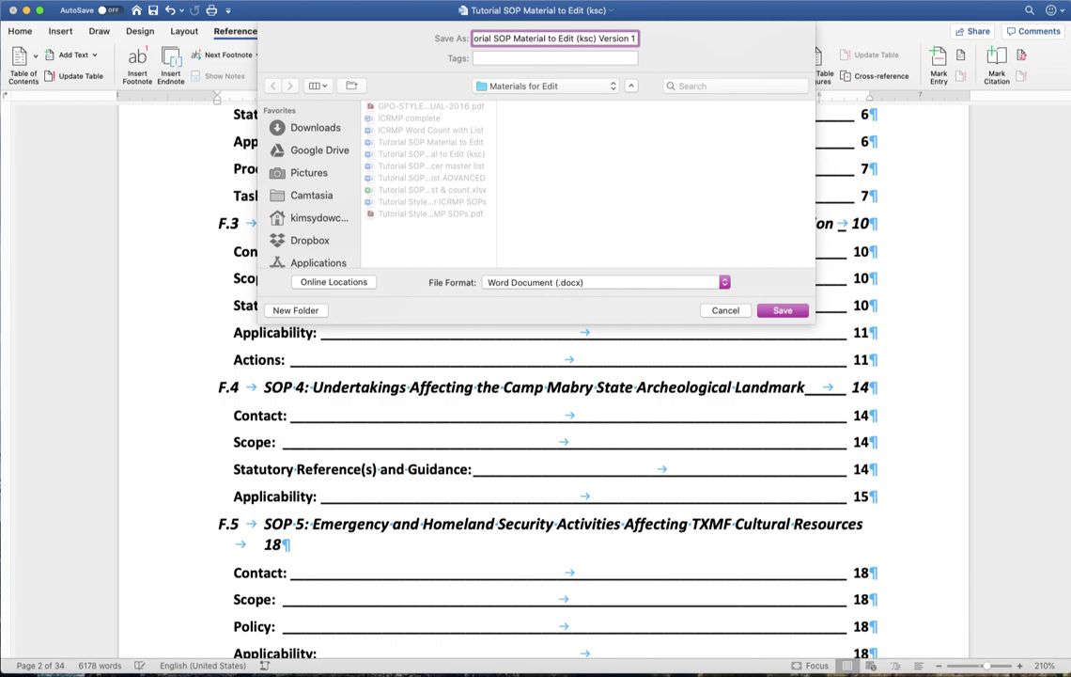
key("Return")
left_click(13, 10)
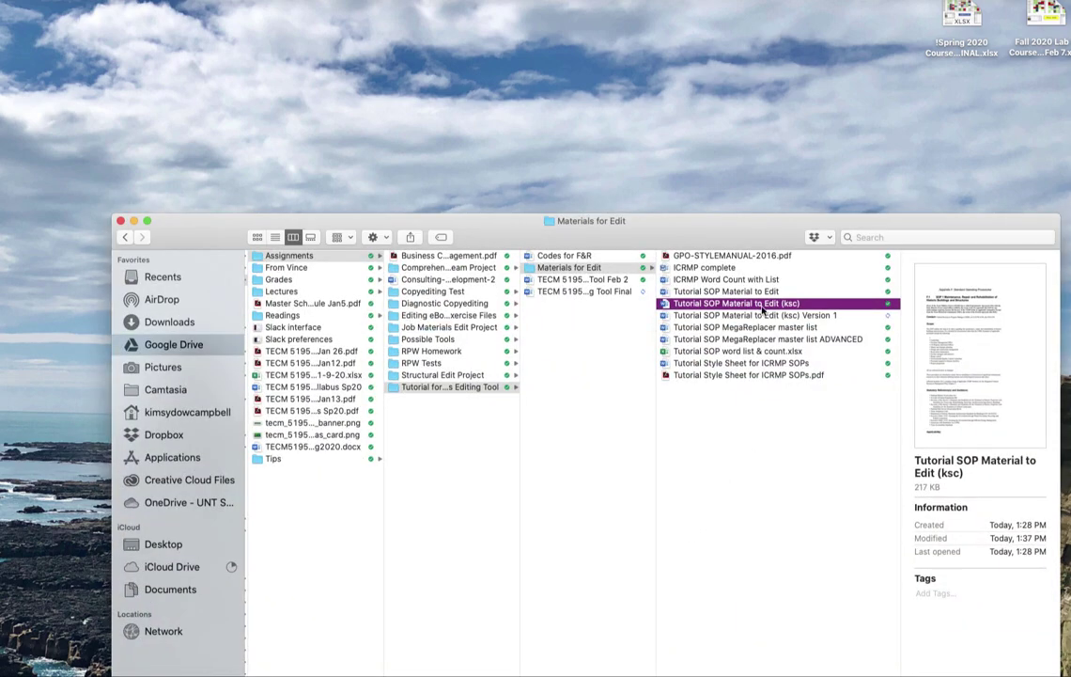
Open 'Tutorial SOP Material to Edit (ksc)' from the Materials for Edit folder.
double_click(766, 305)
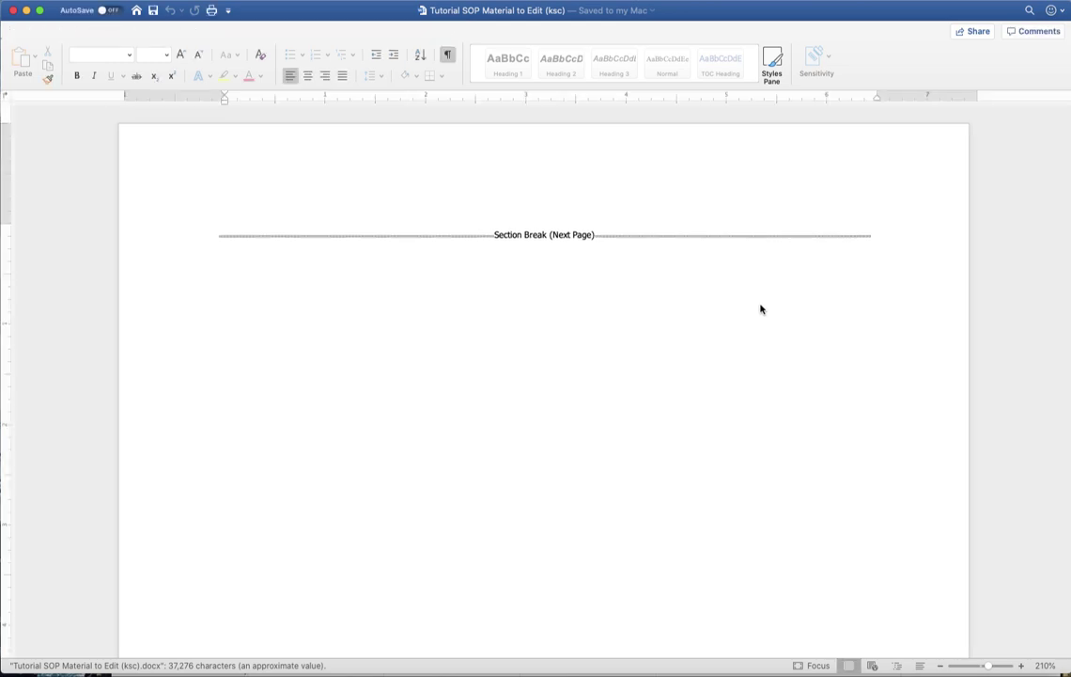
scroll(761, 308, "down", 10)
Switch Track Changes on from the Review tab.
scroll(761, 305, "up", 3)
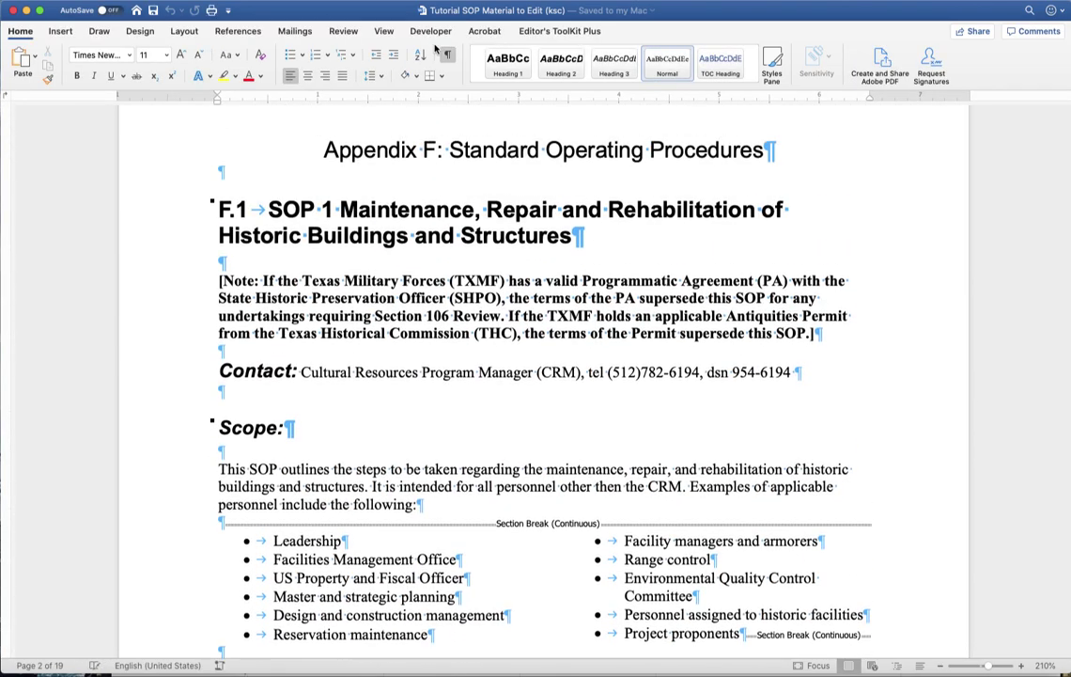
left_click(340, 31)
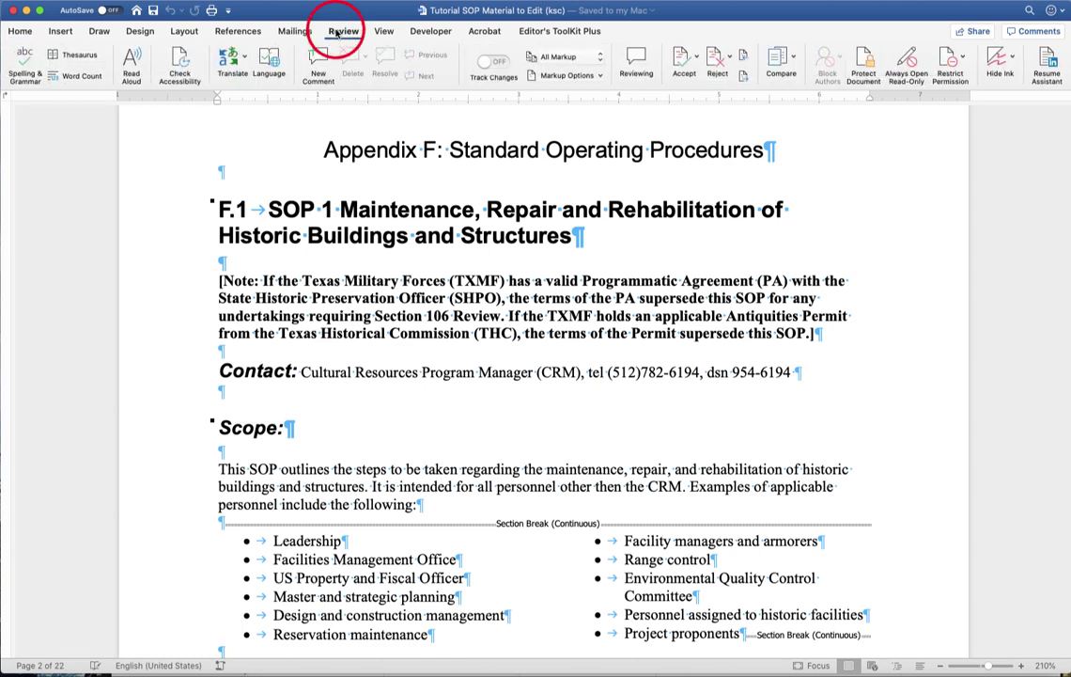
left_click(503, 67)
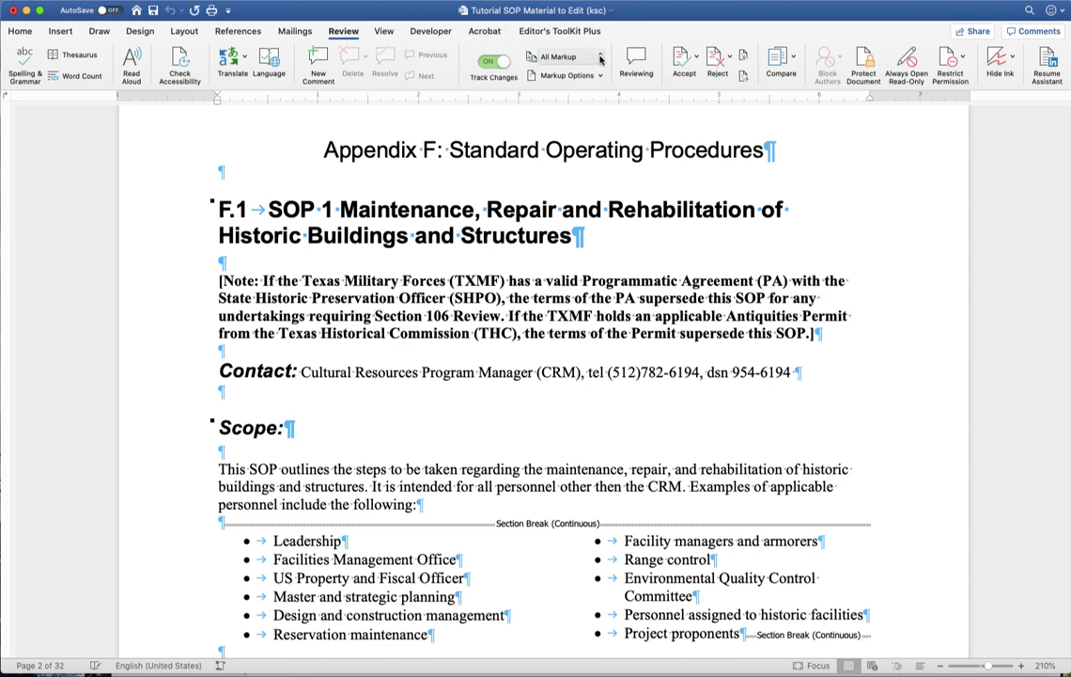
left_click(600, 77)
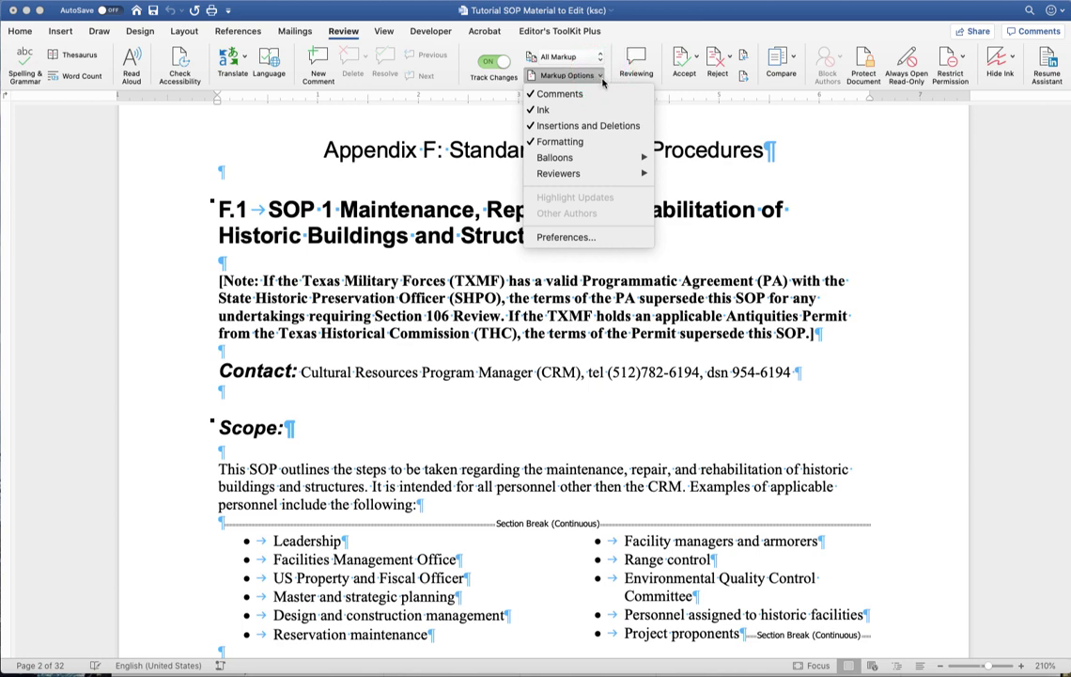
In Track Changes preferences, mark insertions with double underline and deletions with double strikethrough.
left_click(607, 242)
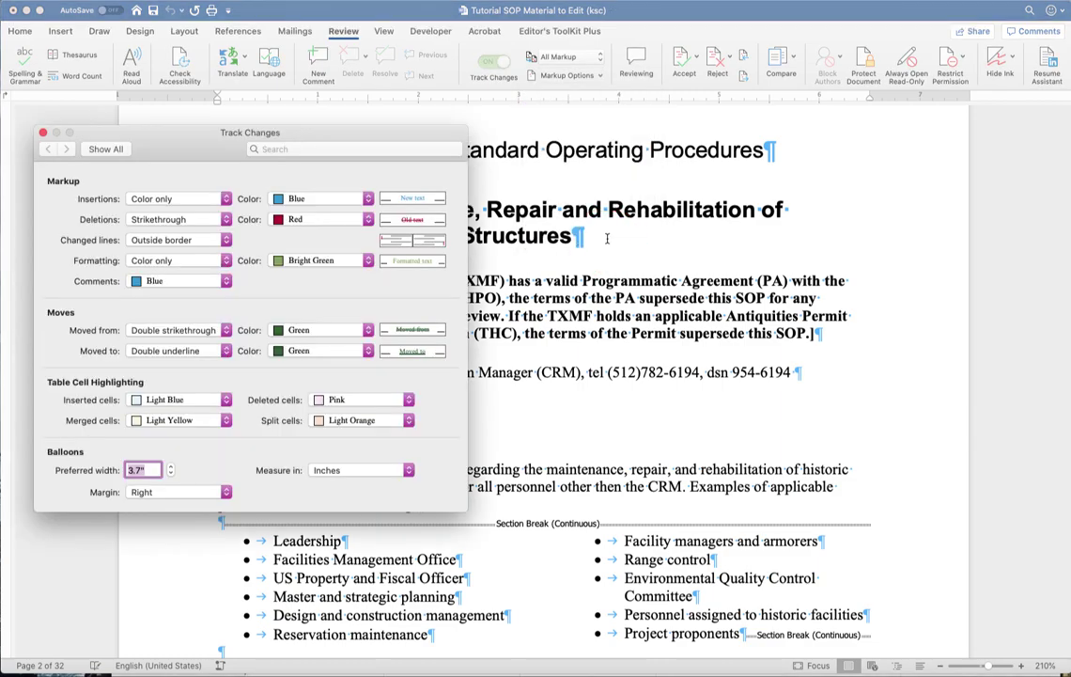
left_click(226, 199)
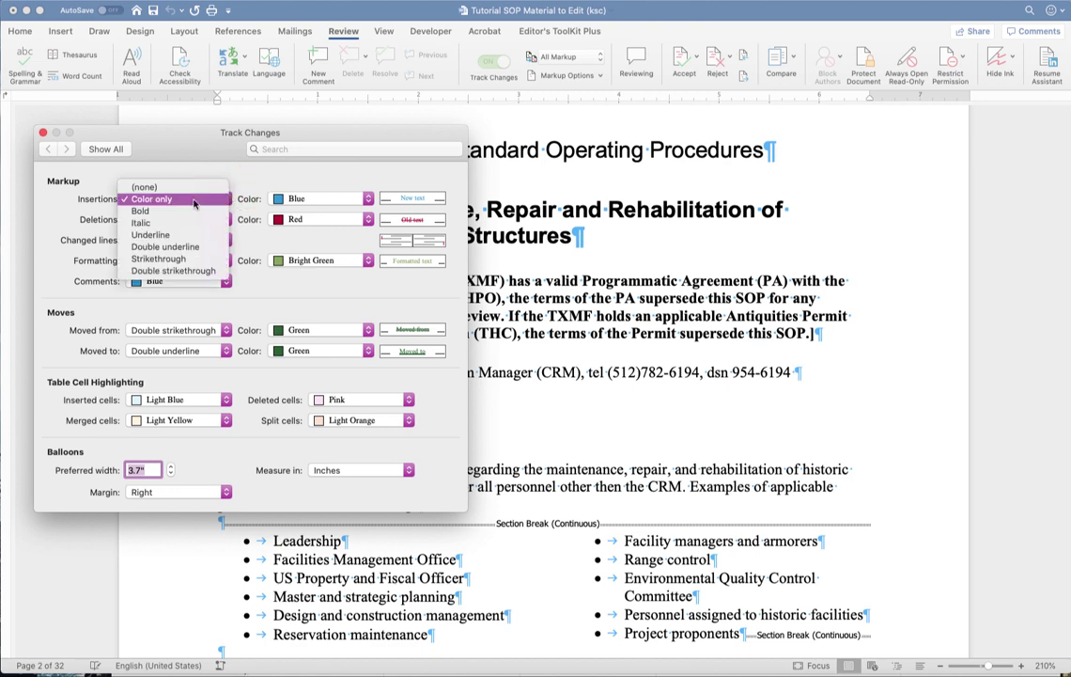
left_click(203, 246)
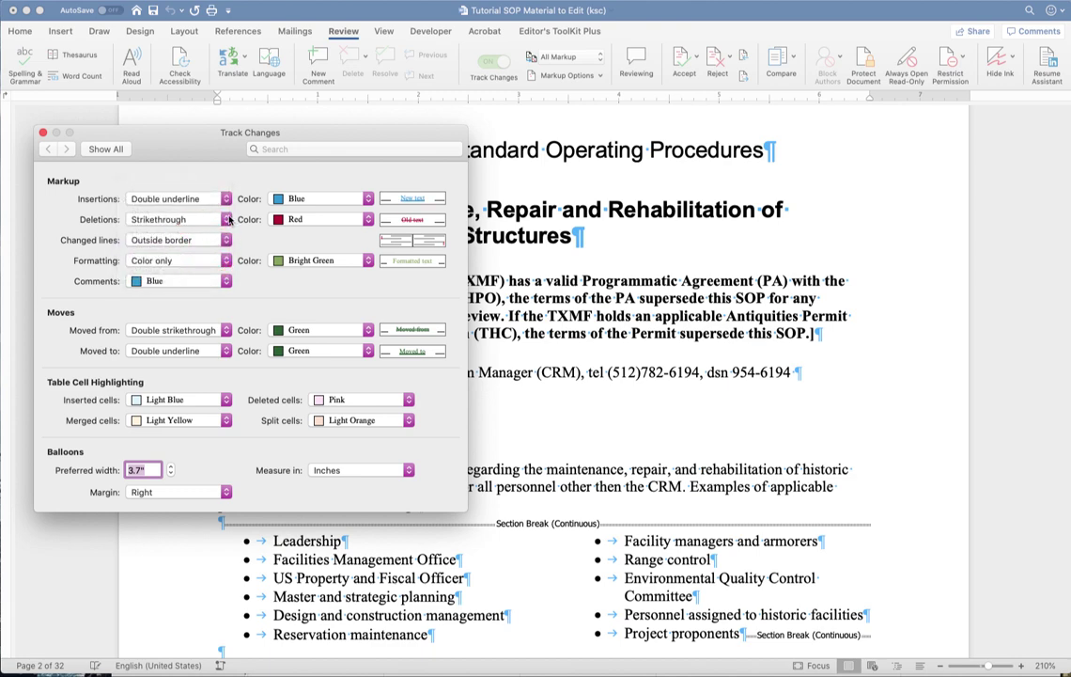
left_click(228, 219)
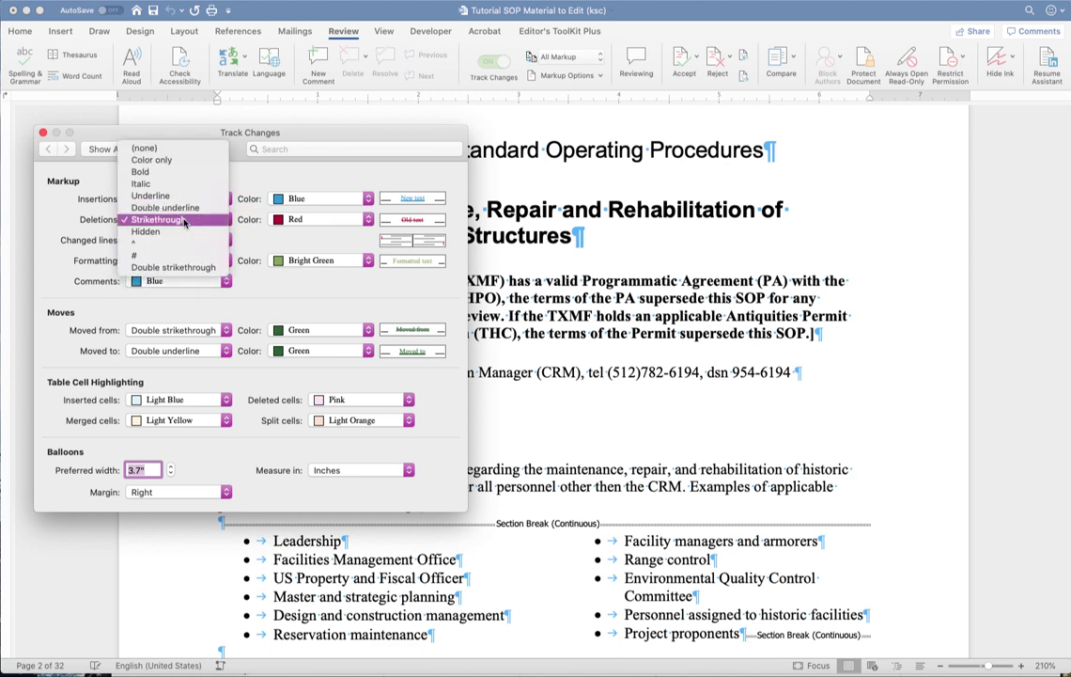
left_click(185, 221)
left_click(217, 223)
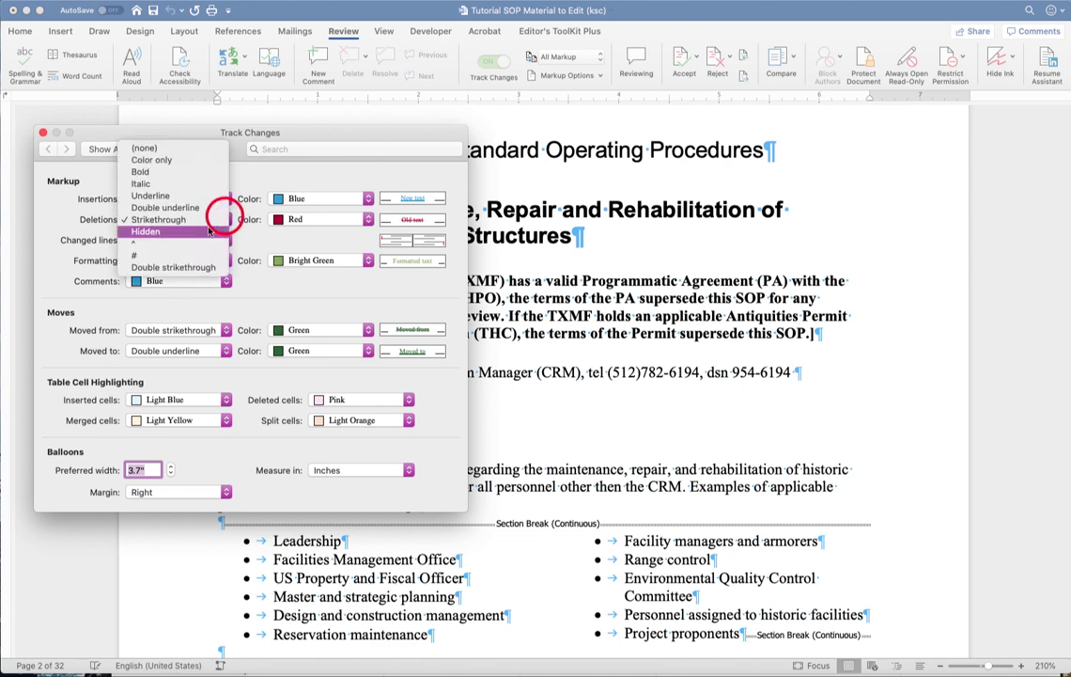
left_click(179, 267)
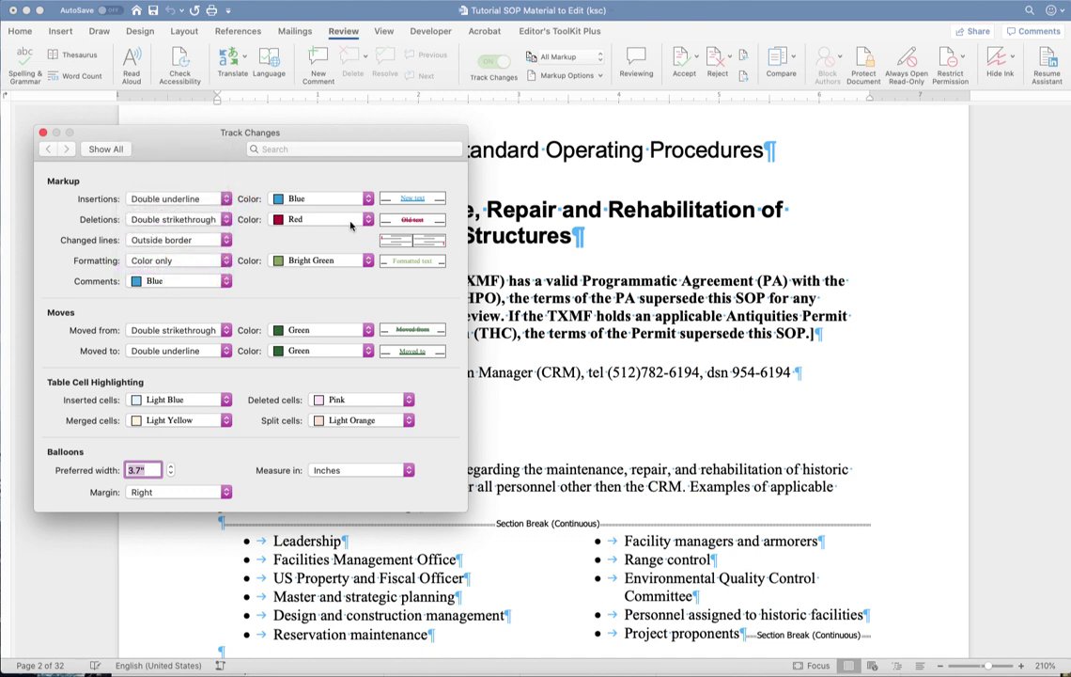
Keep formatting changes shown by colour only and set comments to green.
left_click(226, 262)
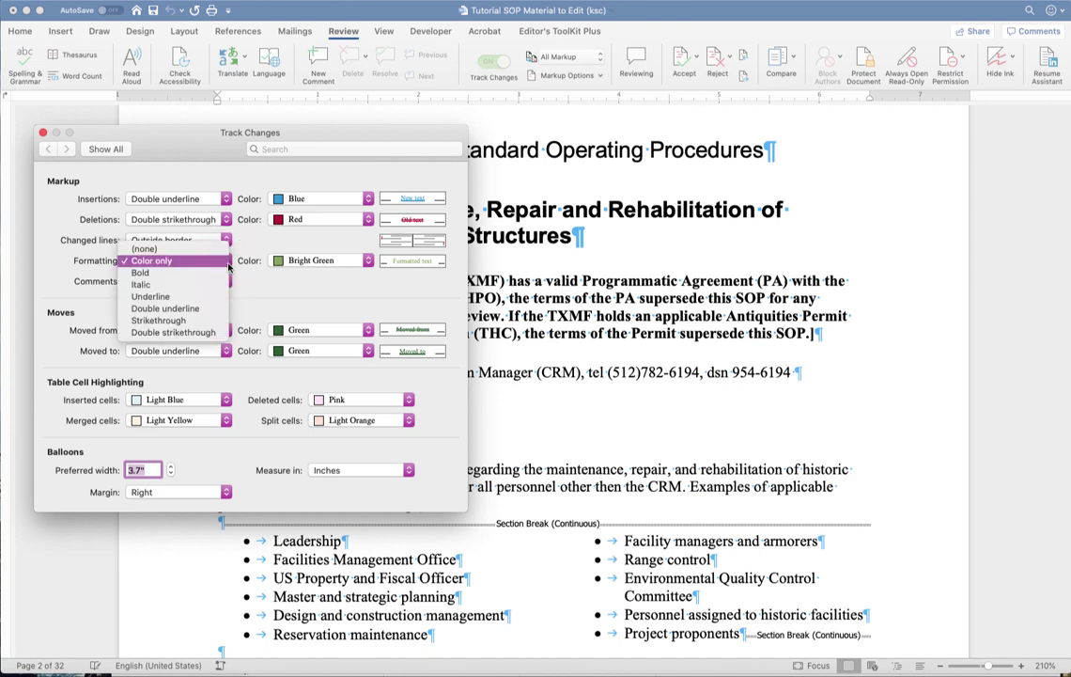
left_click(223, 263)
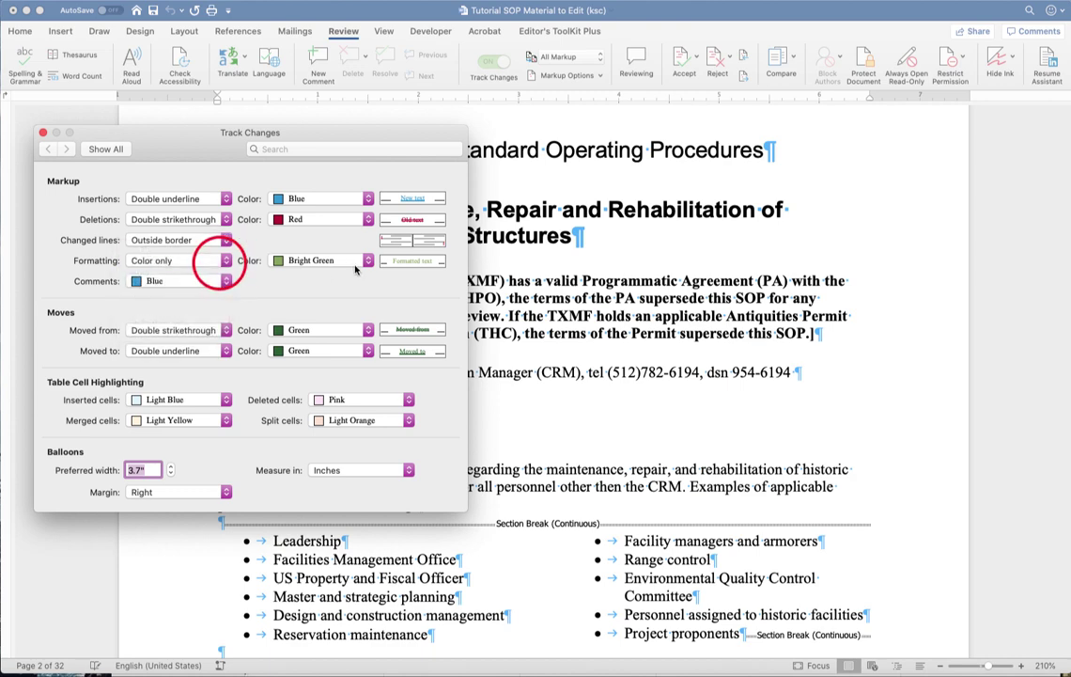
left_click(227, 282)
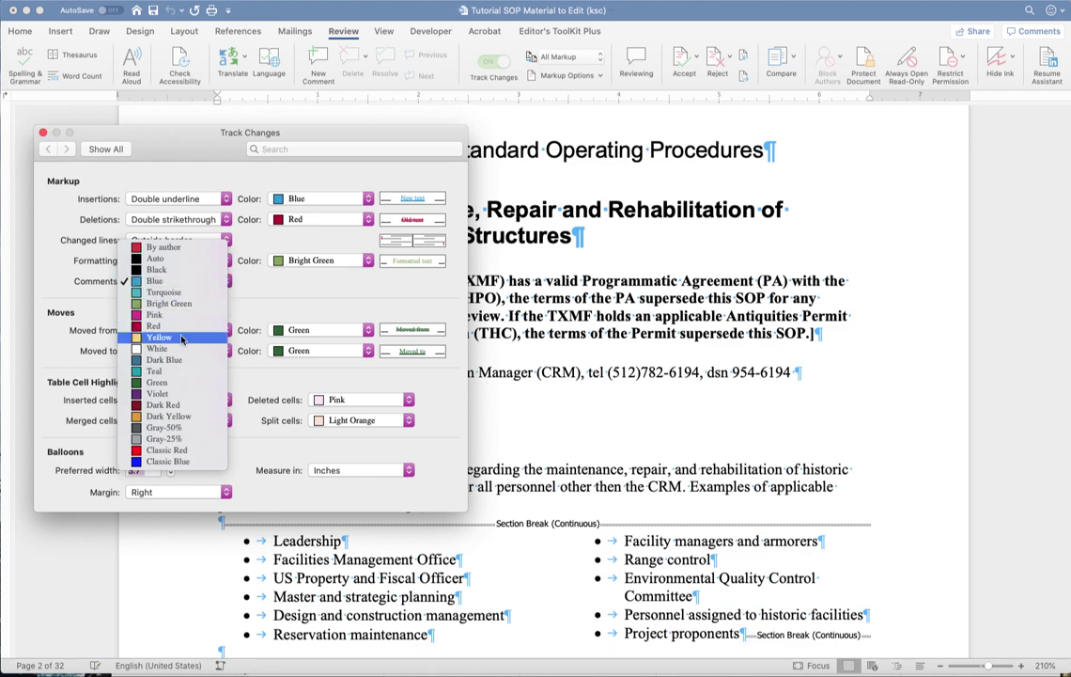
left_click(184, 385)
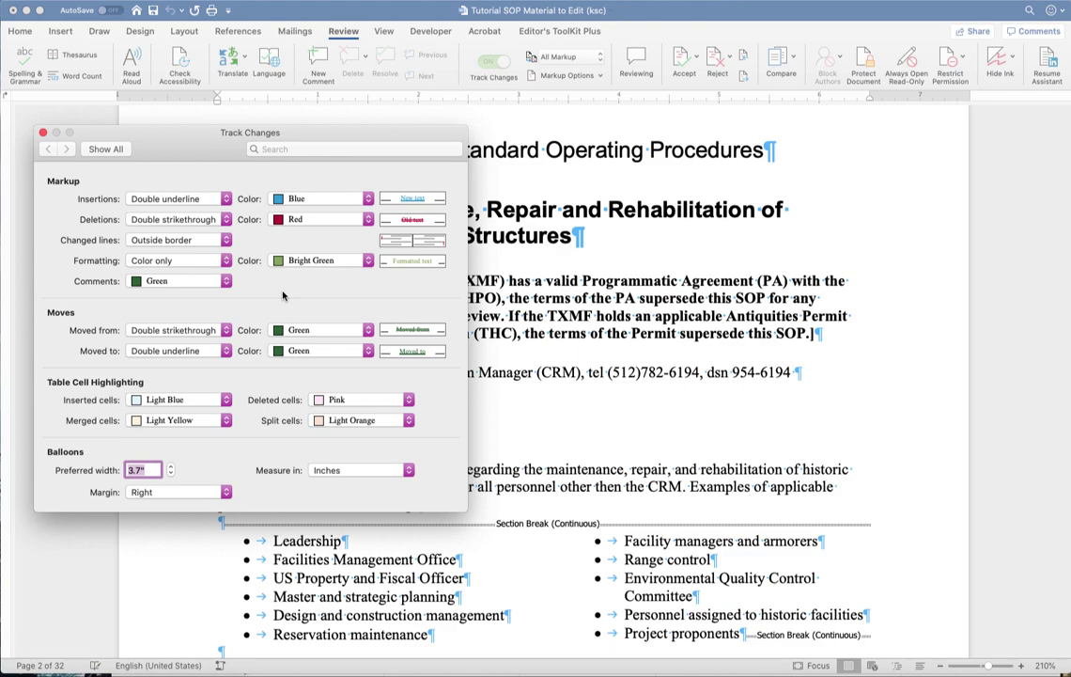
left_click(43, 135)
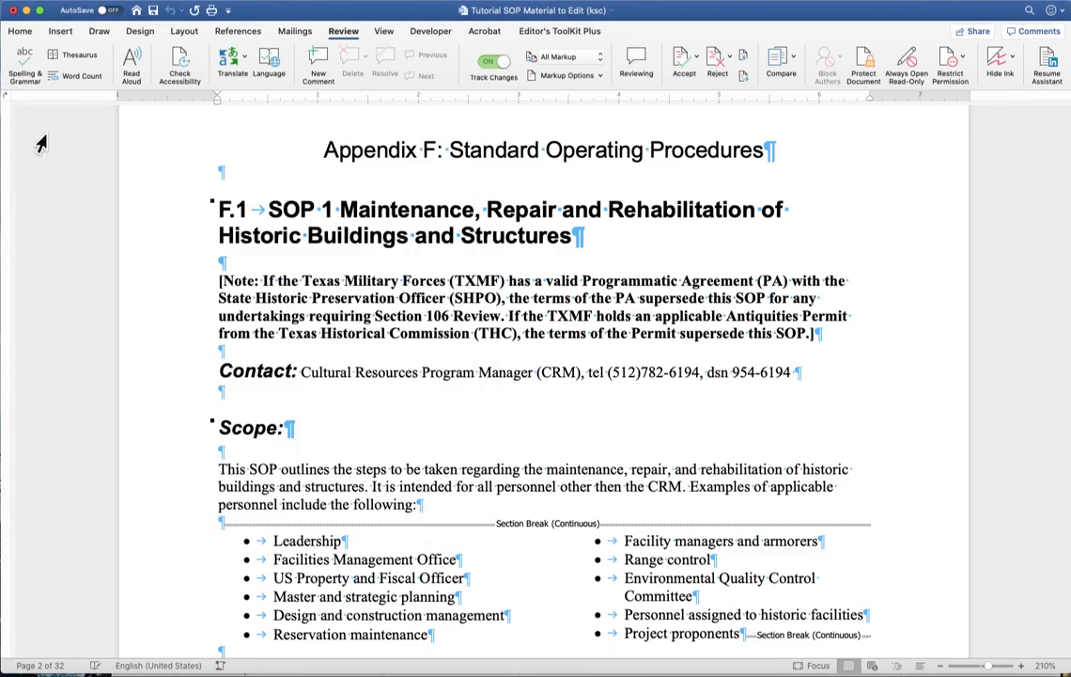
Start Spelling & Grammar and enable Show readability statistics in its options.
left_click(33, 74)
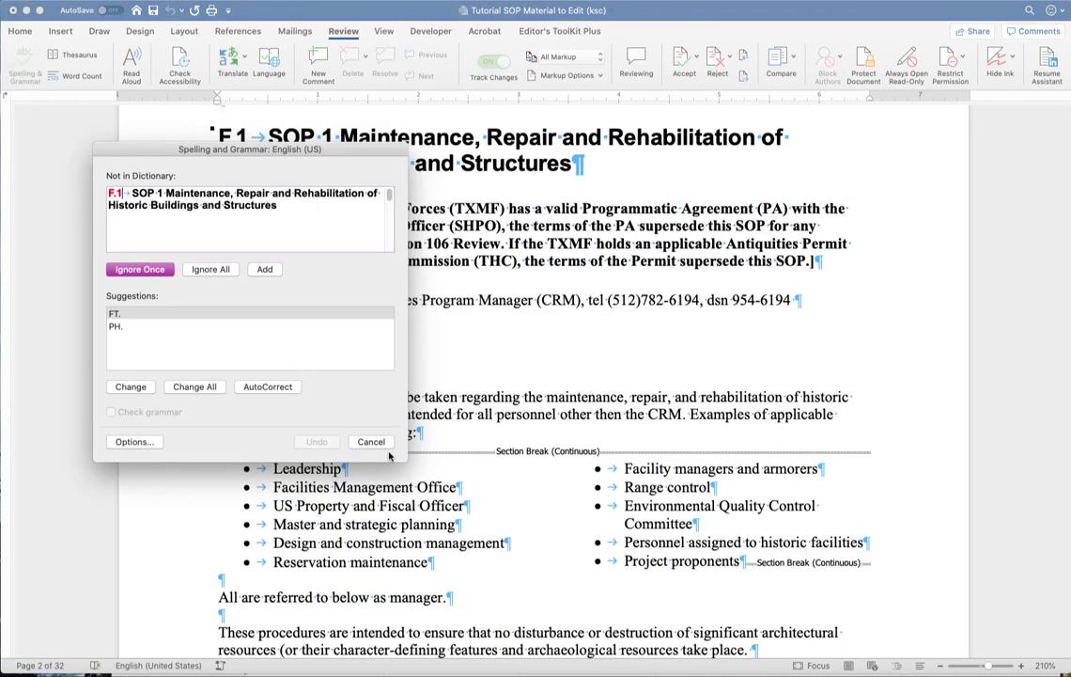
left_click(148, 443)
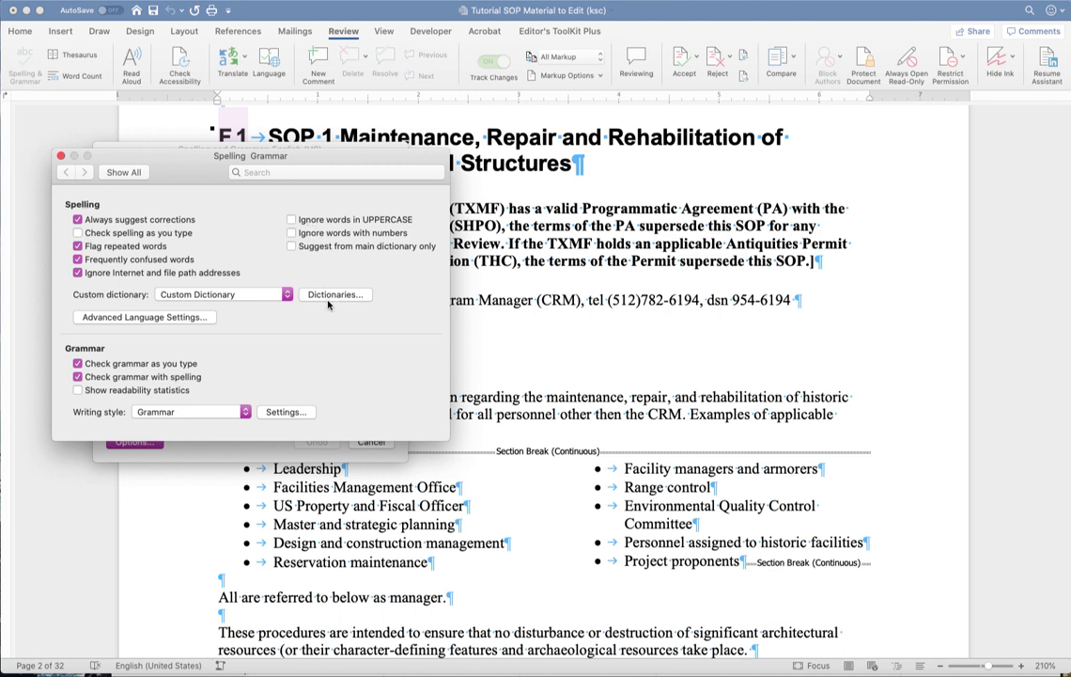
left_click(93, 395)
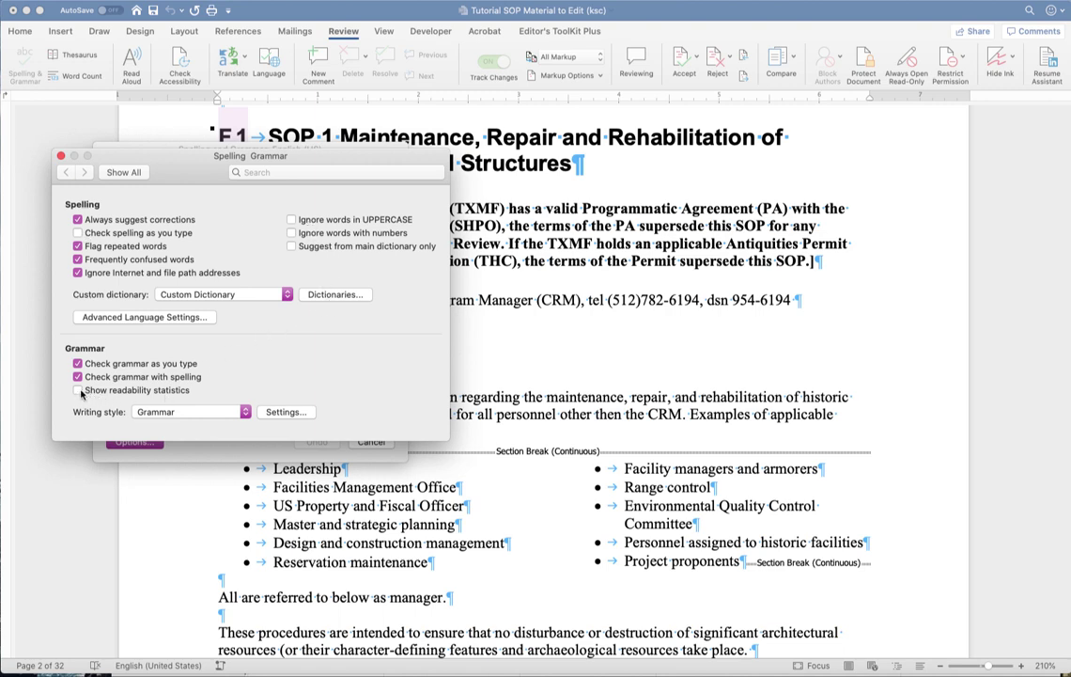
left_click(285, 413)
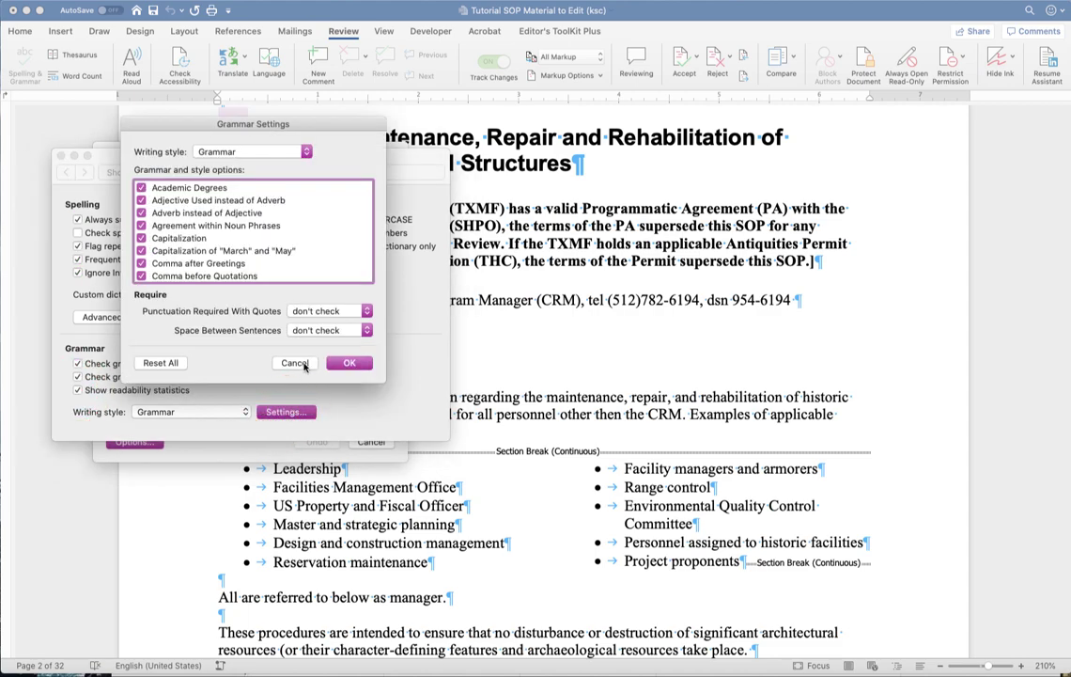
left_click(304, 365)
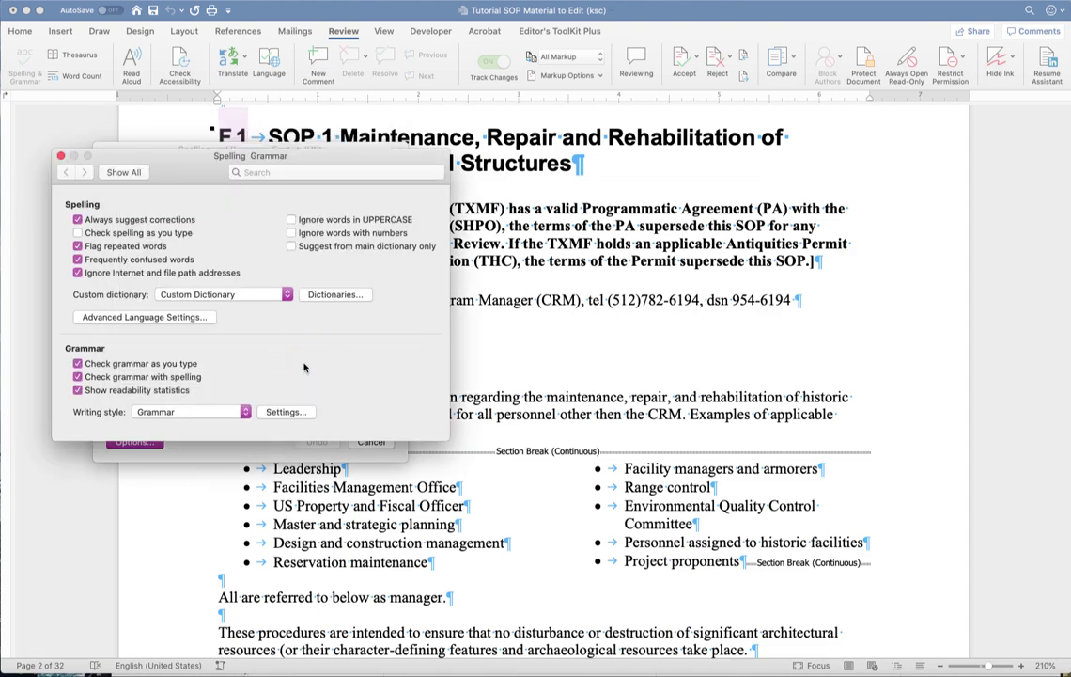
Ignore all F.1, TXMF, tel and dsn flags, and change 'then' to 'than'.
left_click(59, 158)
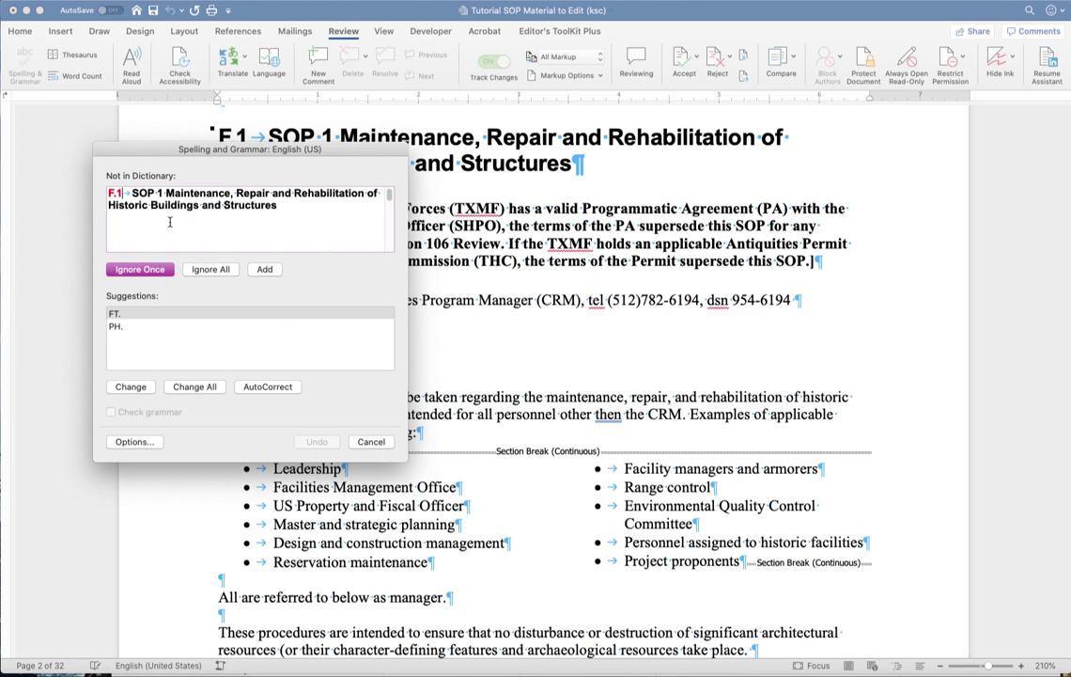
left_click(210, 271)
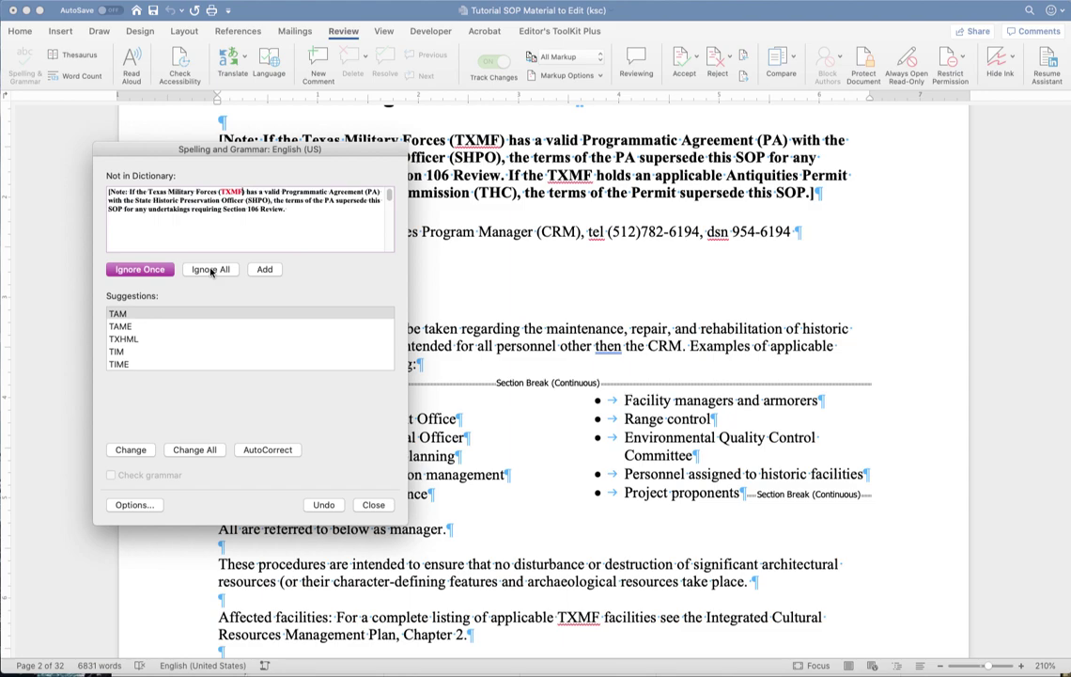
left_click(211, 270)
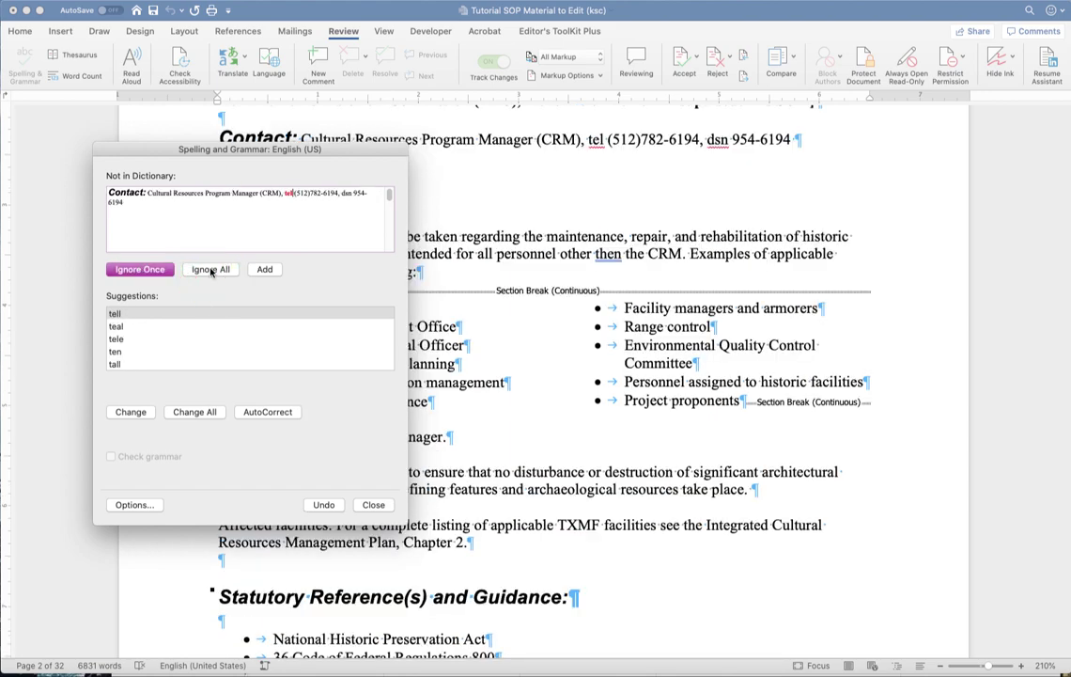
left_click(211, 270)
left_click(210, 271)
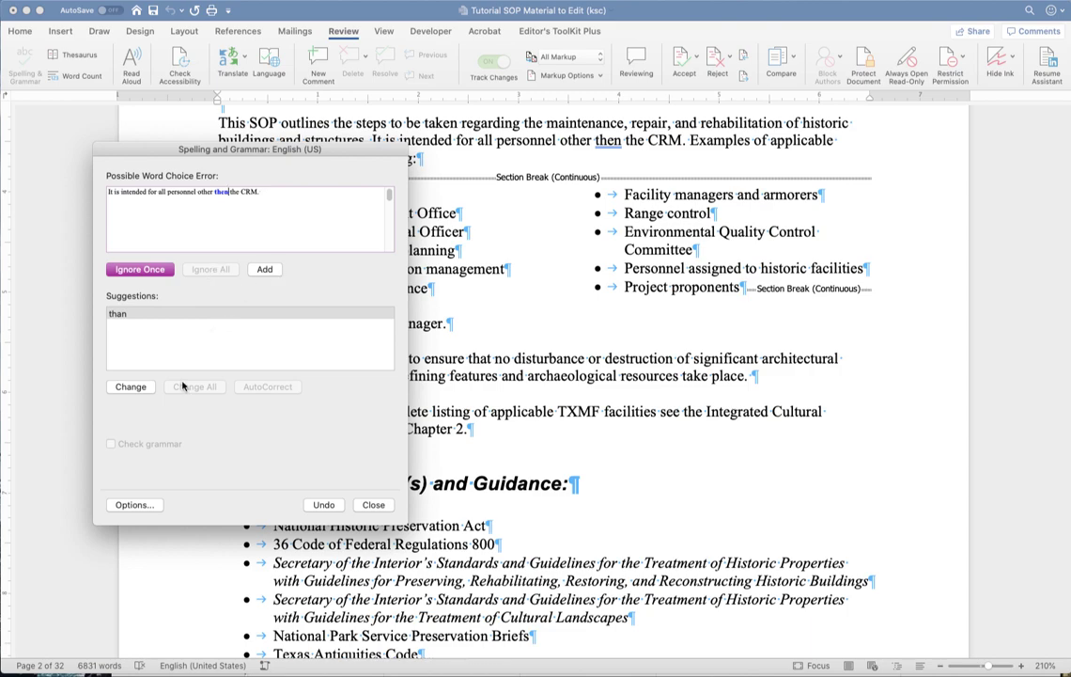
left_click(132, 386)
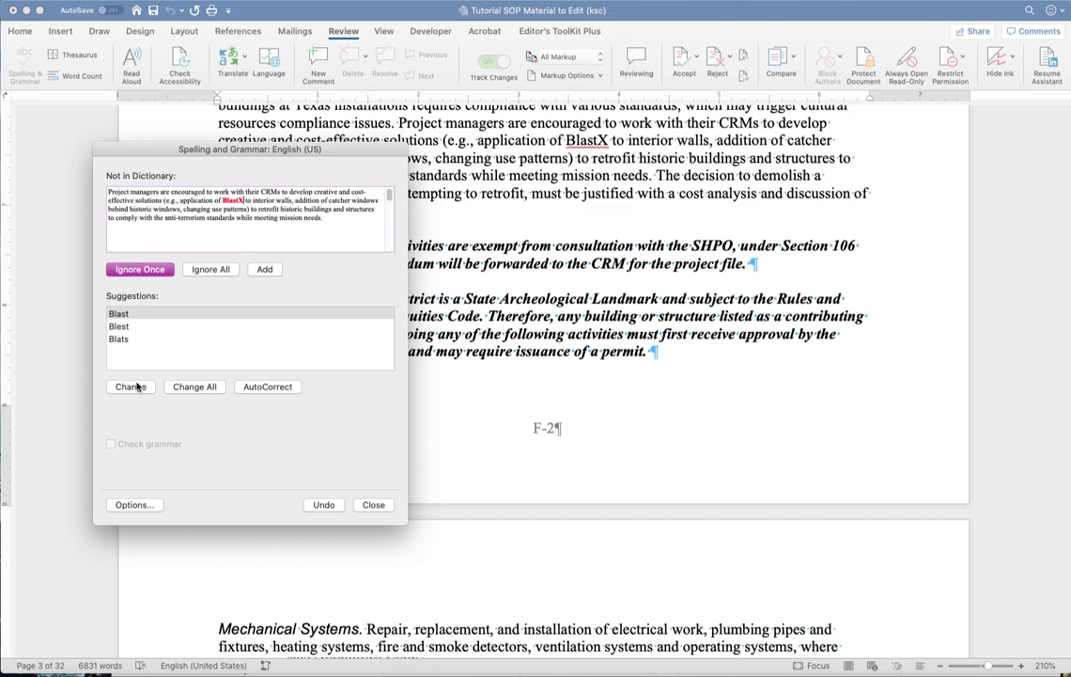
Ignore all BlastX, reglazing, NHPA, NRHP and F.2 flags, then close the checker.
left_click(228, 270)
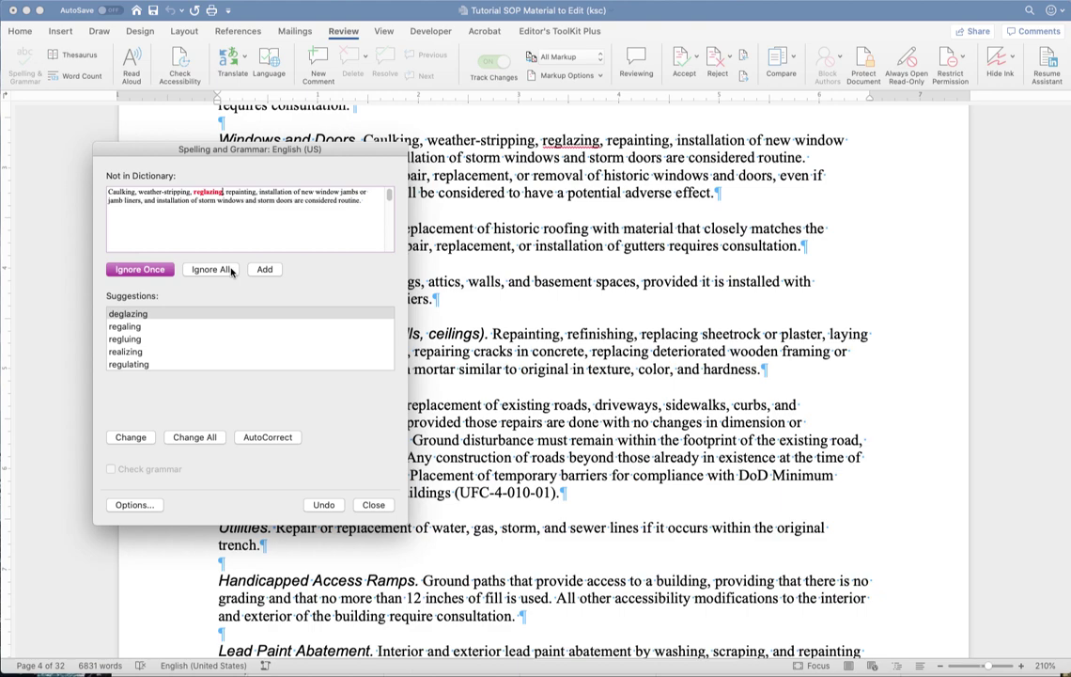
left_click(230, 269)
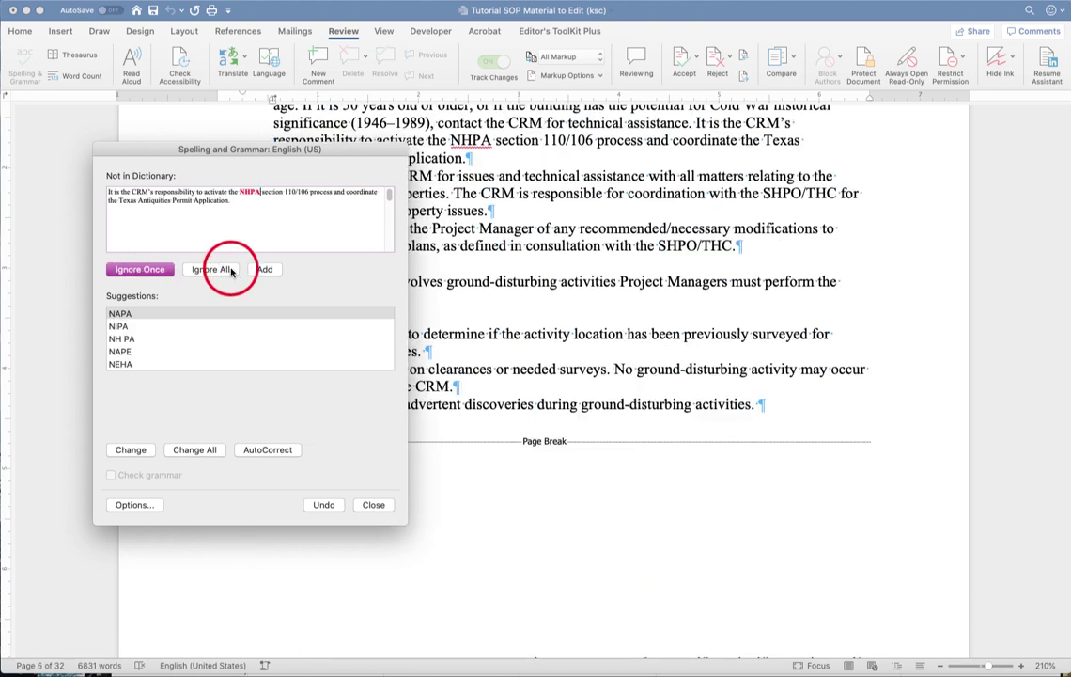
left_click(230, 270)
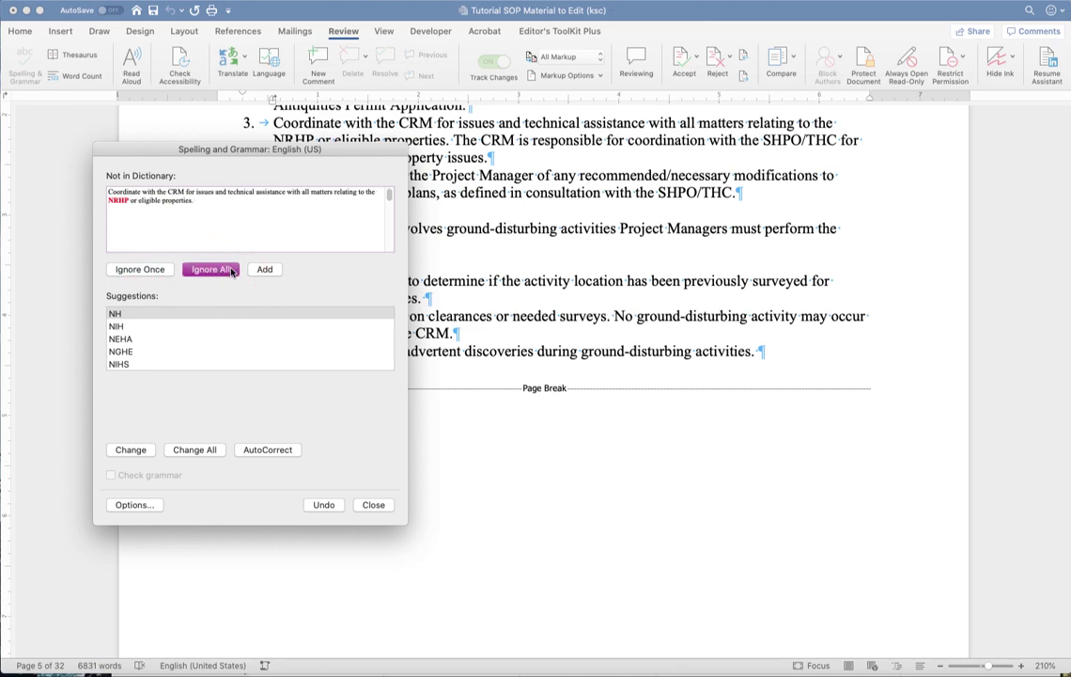
left_click(230, 270)
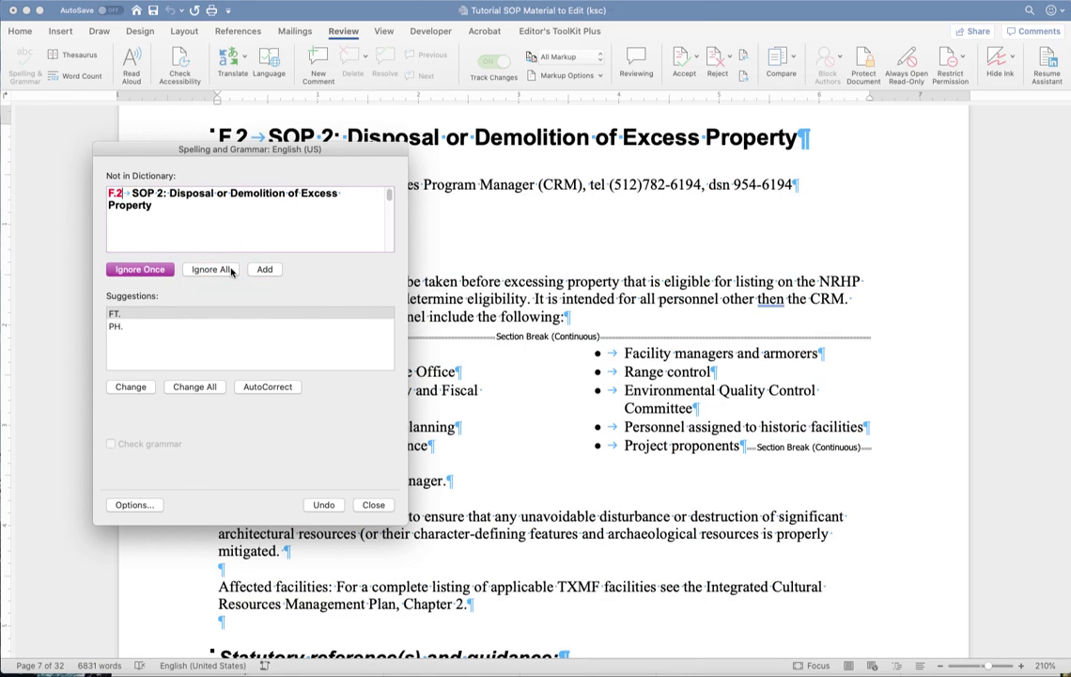
left_click(231, 270)
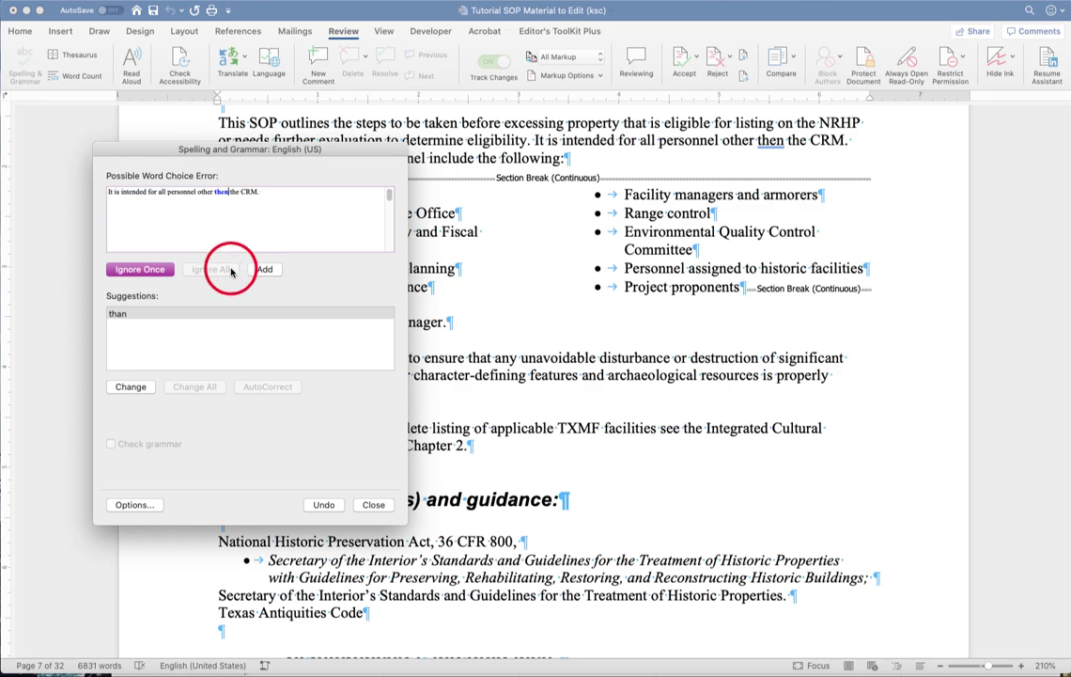
left_click(373, 504)
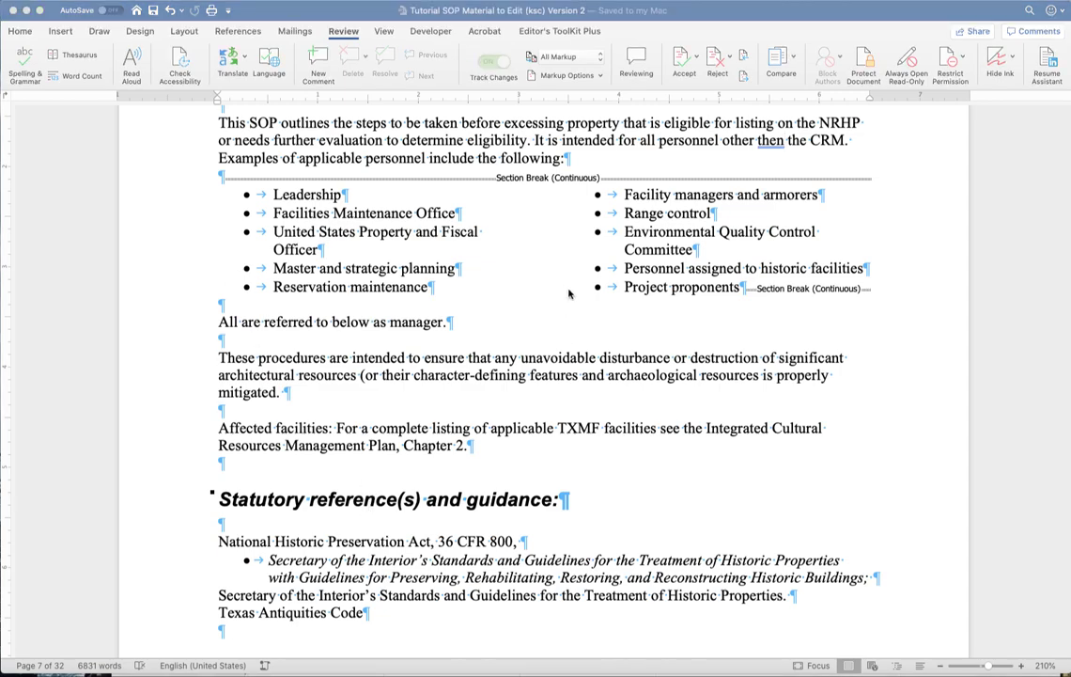
Replace the parentheses around area code 512 with a hyphen and add a comment on the number.
scroll(571, 300, "up", 5)
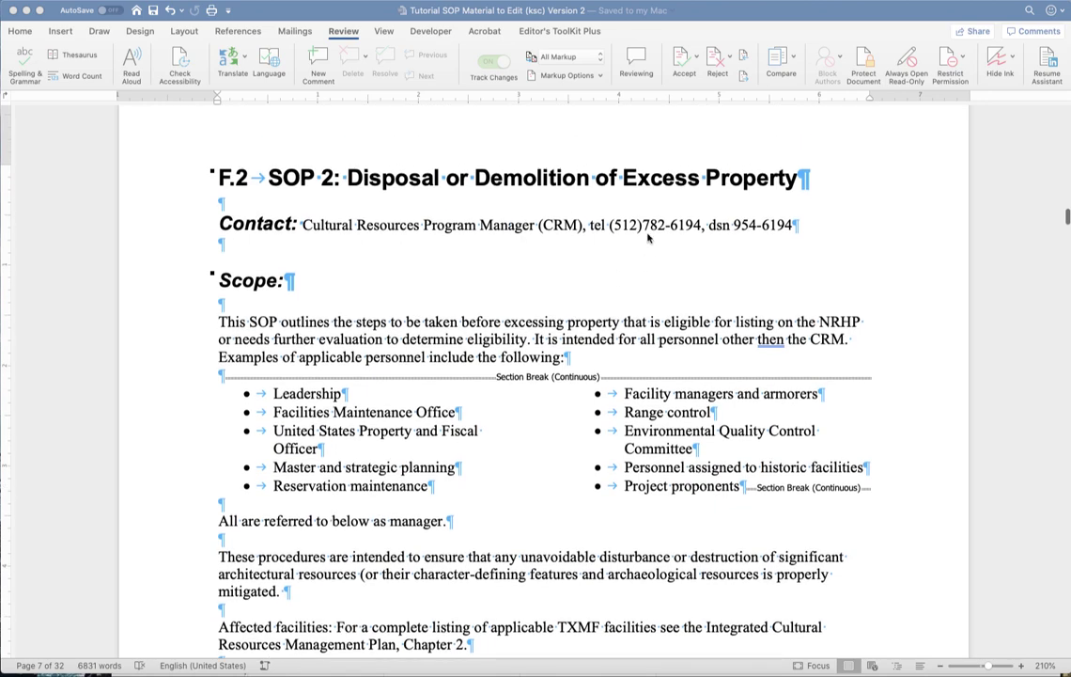
left_click(606, 226)
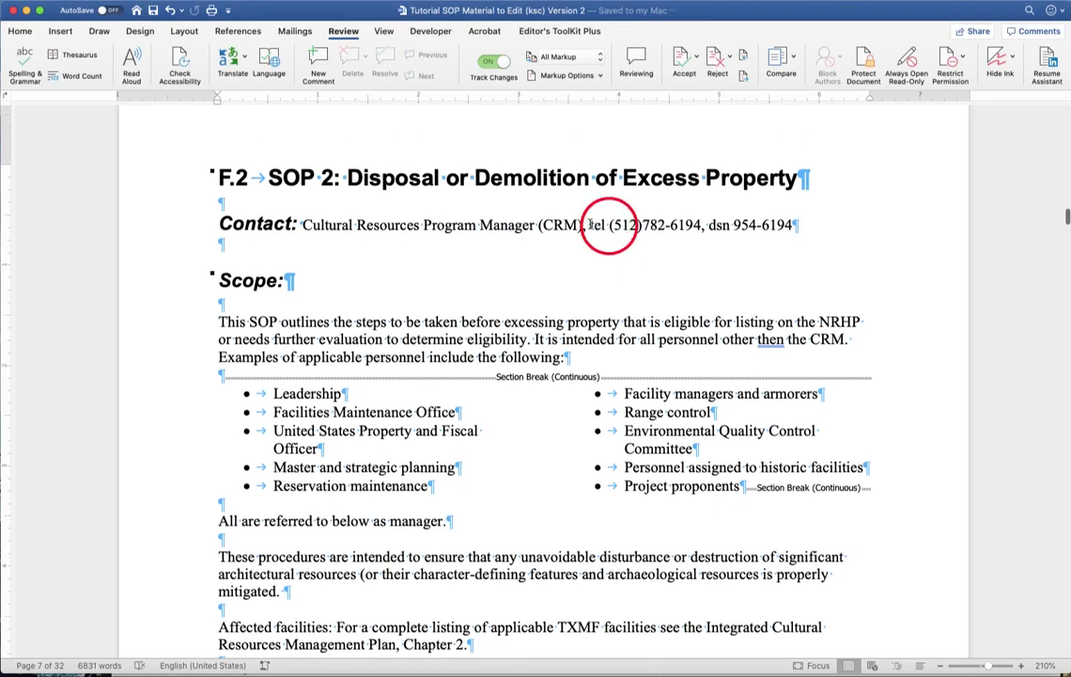
left_click_drag(589, 225, 698, 225)
left_click(618, 226)
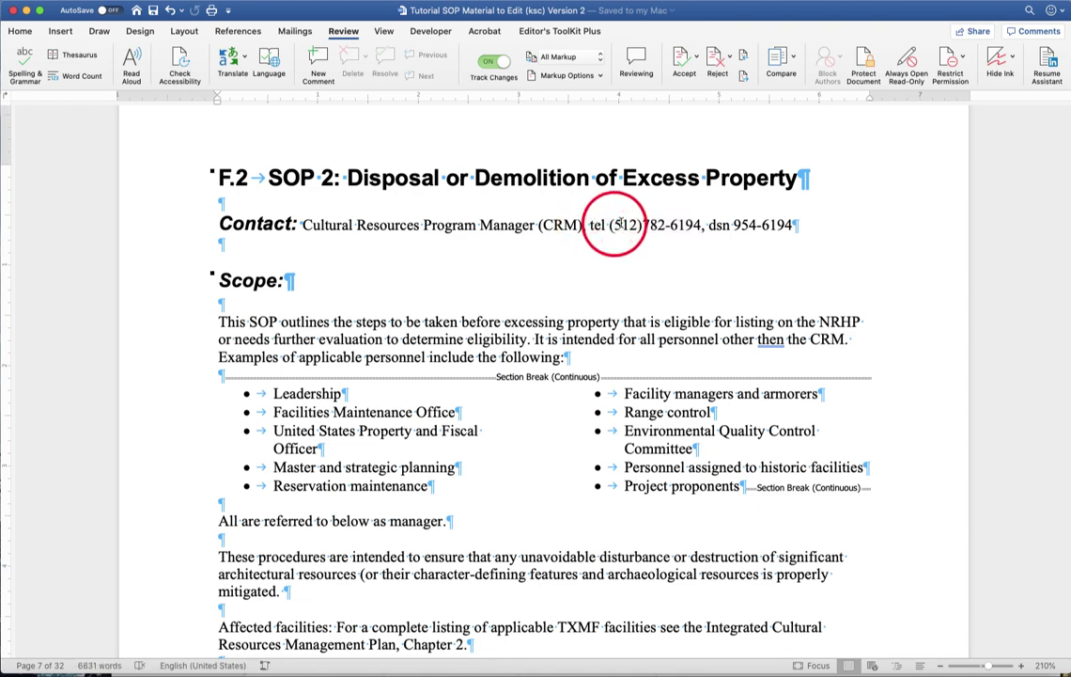
key("BackSpace")
left_click(642, 224)
key("BackSpace")
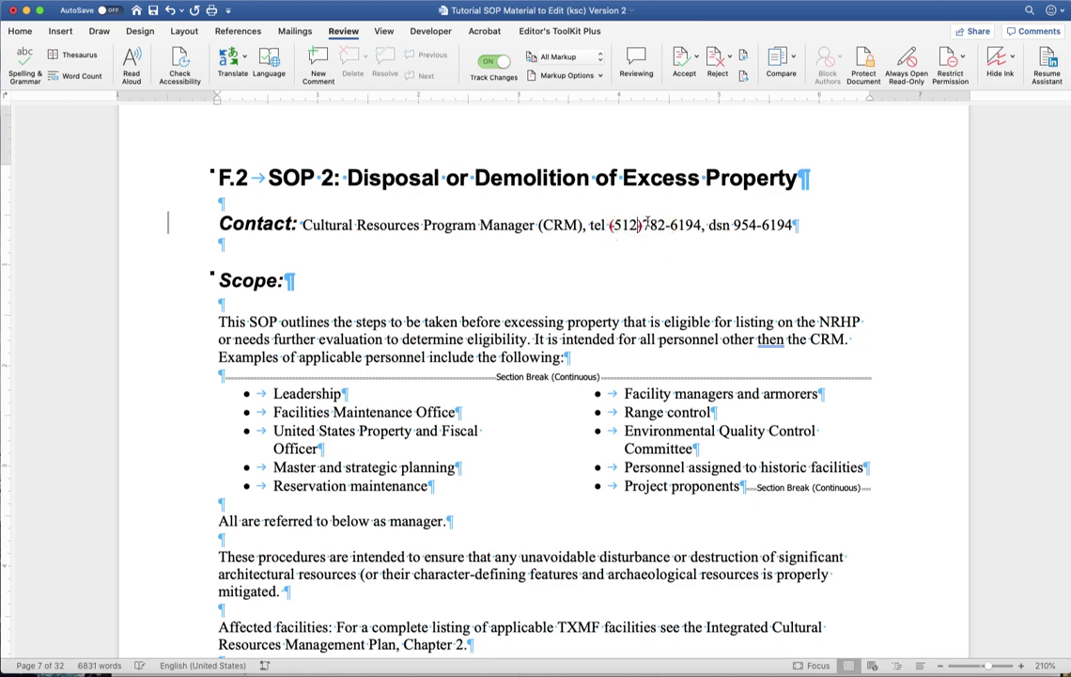
type("-")
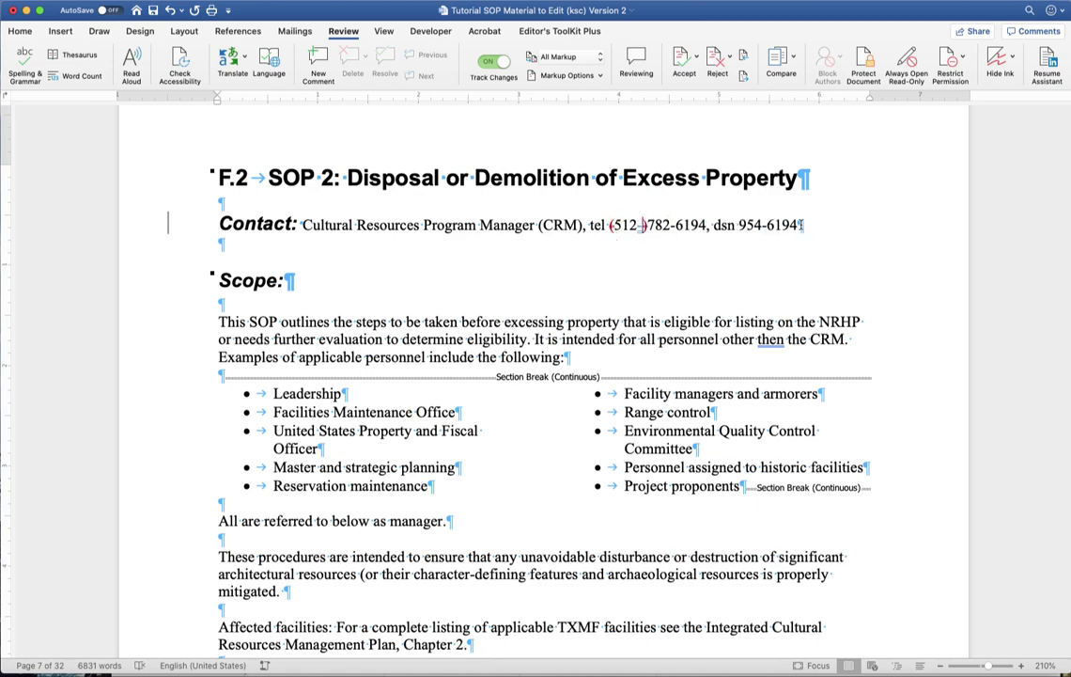
left_click_drag(705, 223, 596, 228)
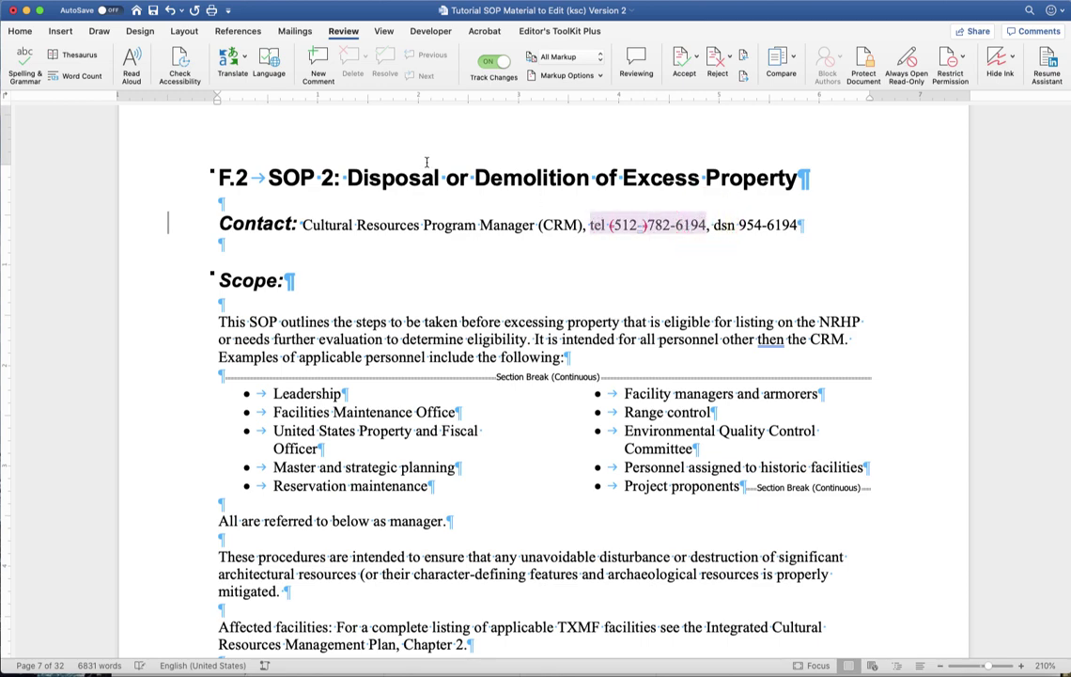
left_click(318, 58)
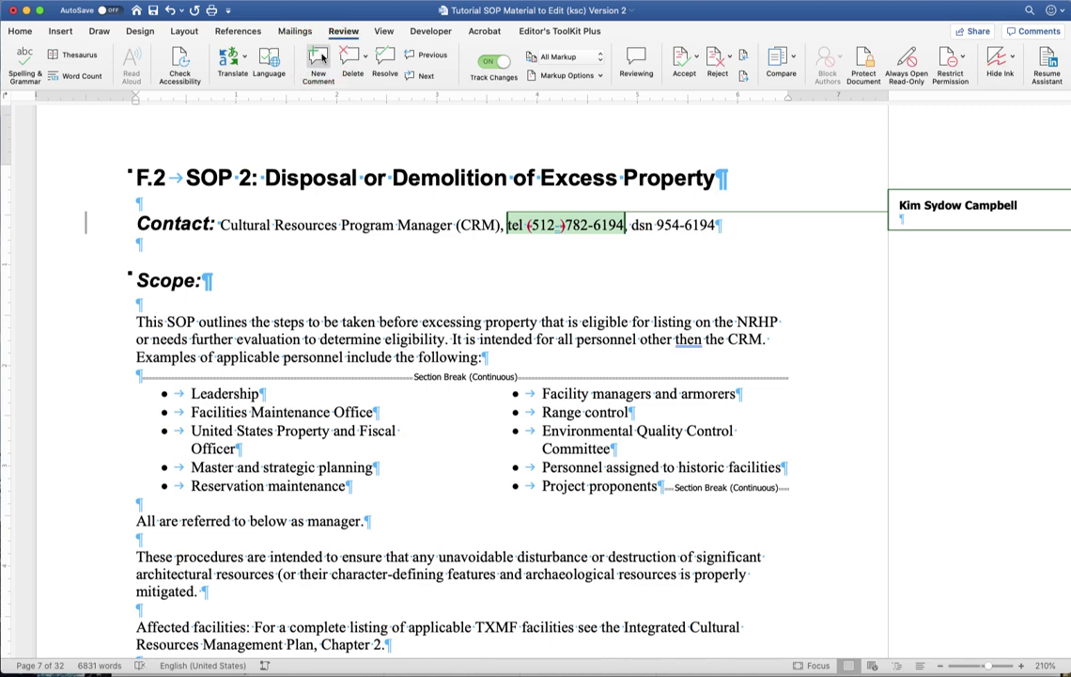
Paste 'Edited to conform with the GPO Style Guide.' into the comment and open Word Preferences.
key("super+v")
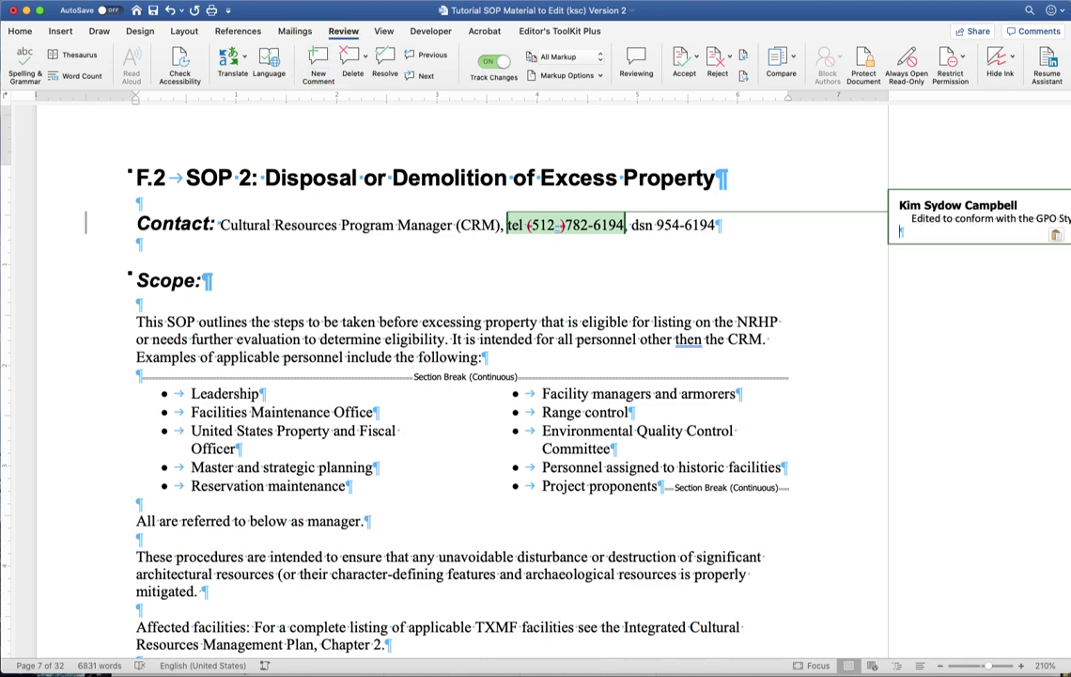
scroll(997, 309, "right", 5)
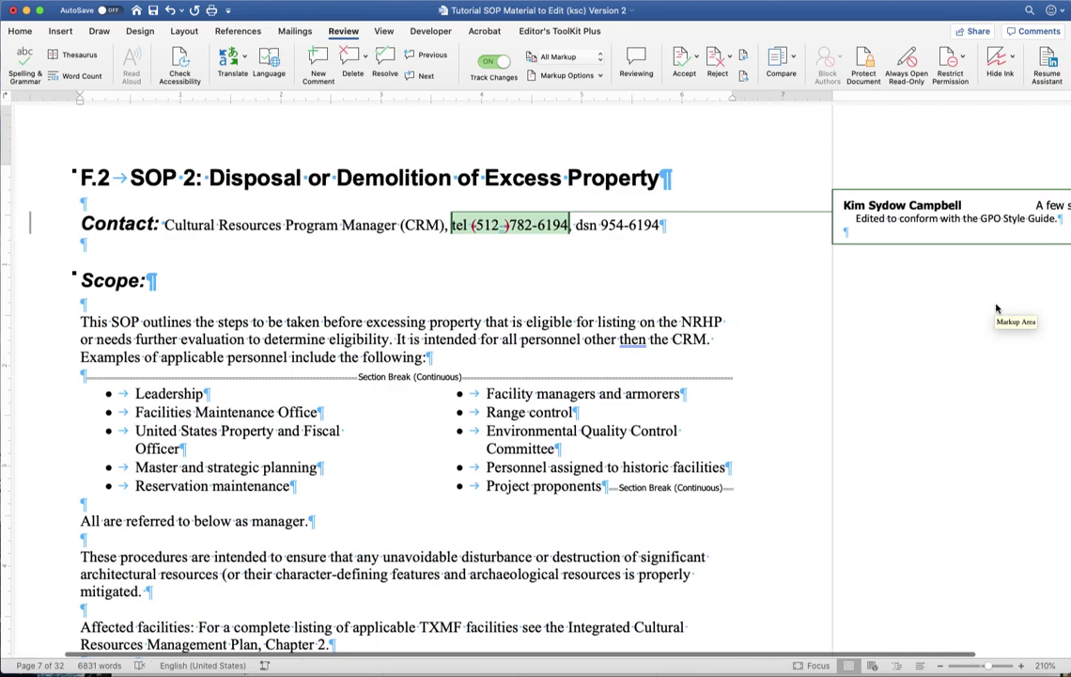
scroll(997, 308, "right", 6)
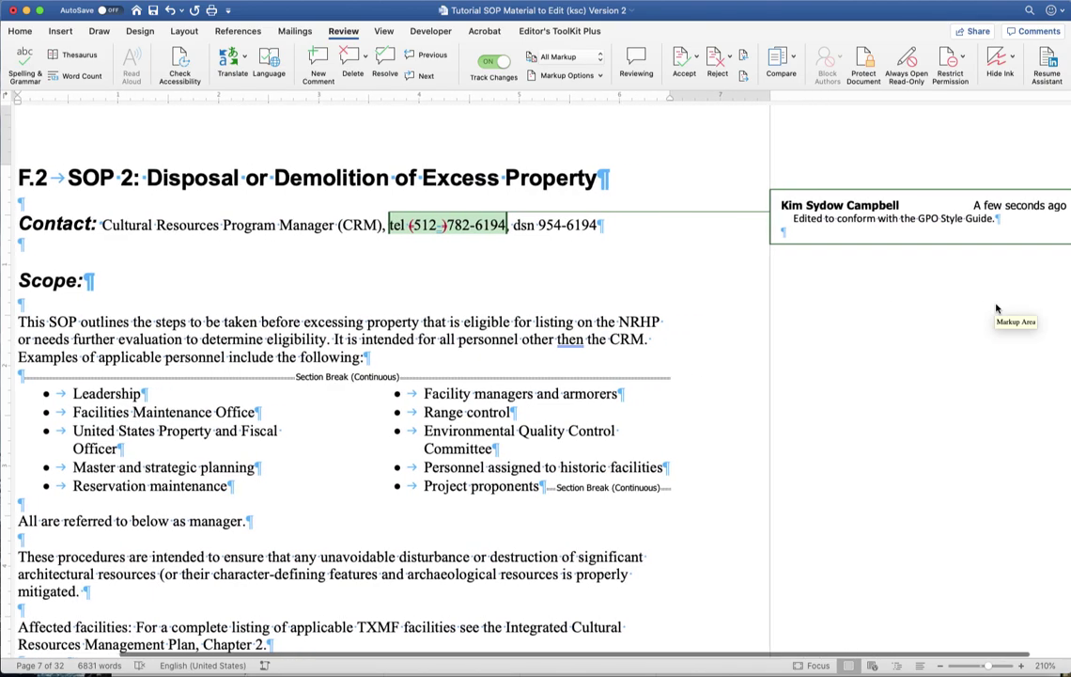
scroll(997, 308, "right", 2)
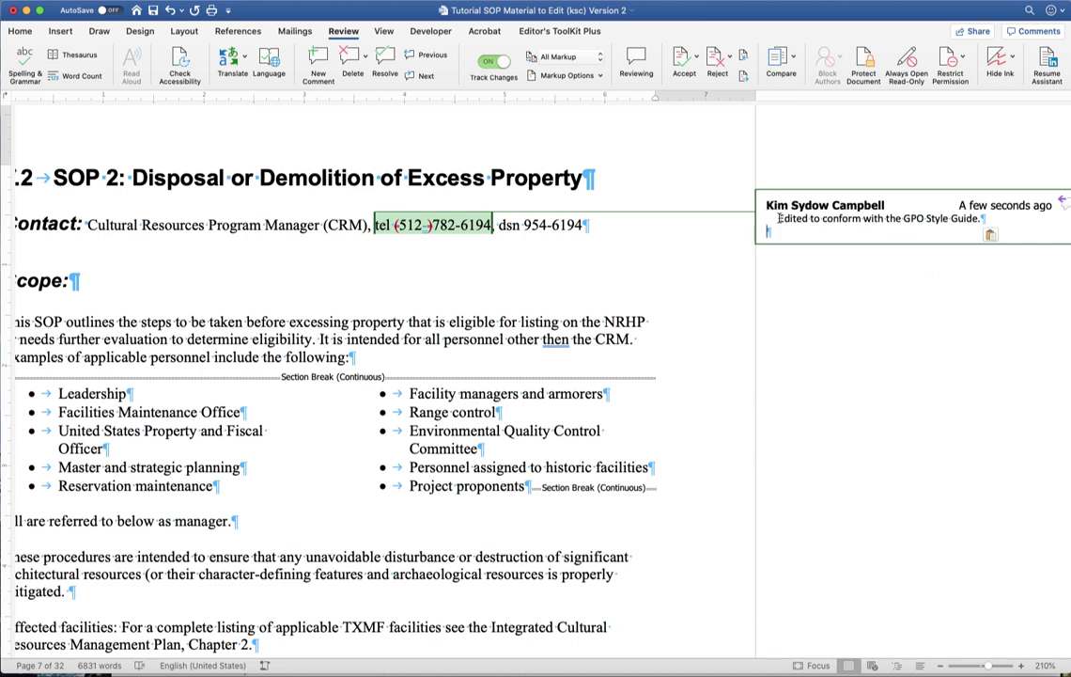
left_click_drag(779, 218, 984, 218)
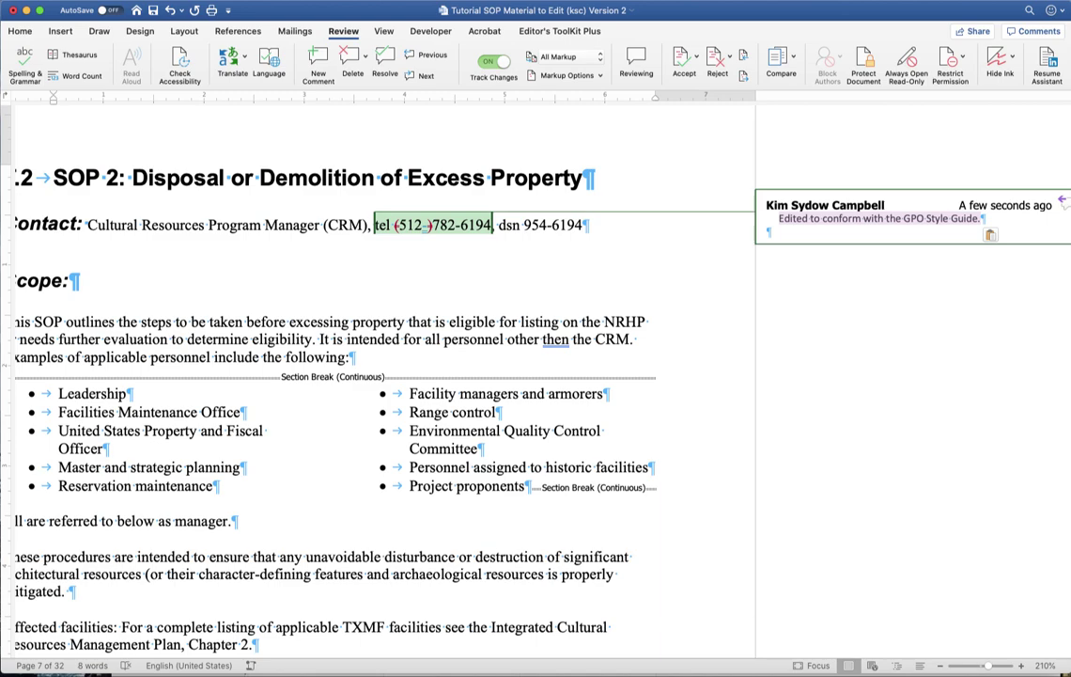
key("super+comma")
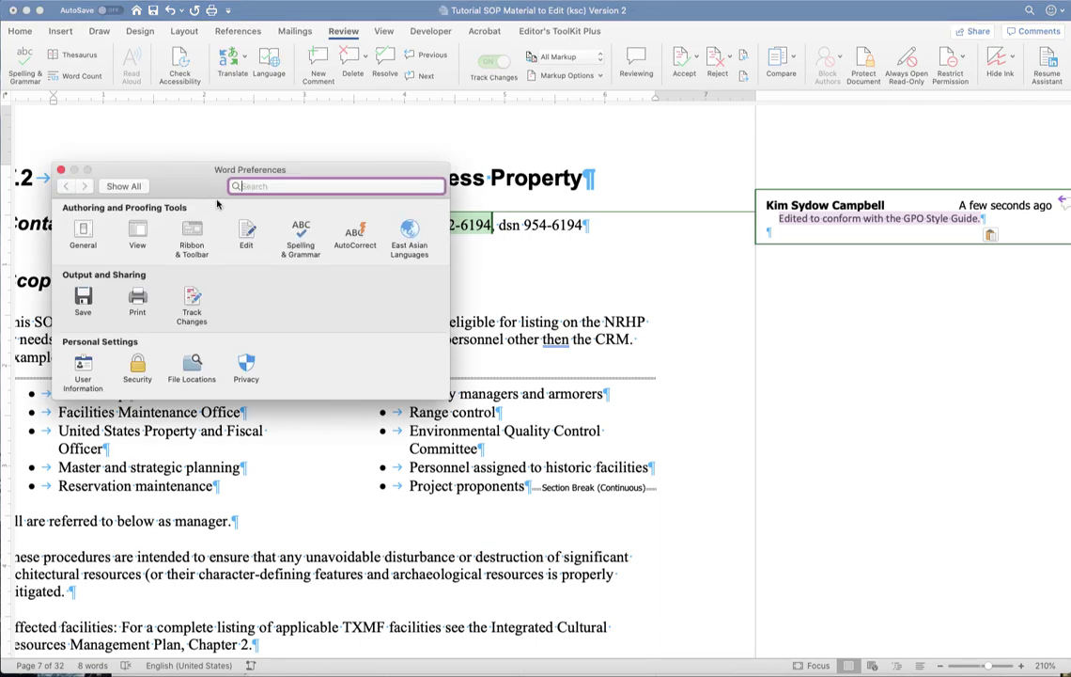
Store the style-guide comment text as AutoText under the existing 'GPO Style' name, confirming the redefinition.
left_click_drag(215, 193, 797, 364)
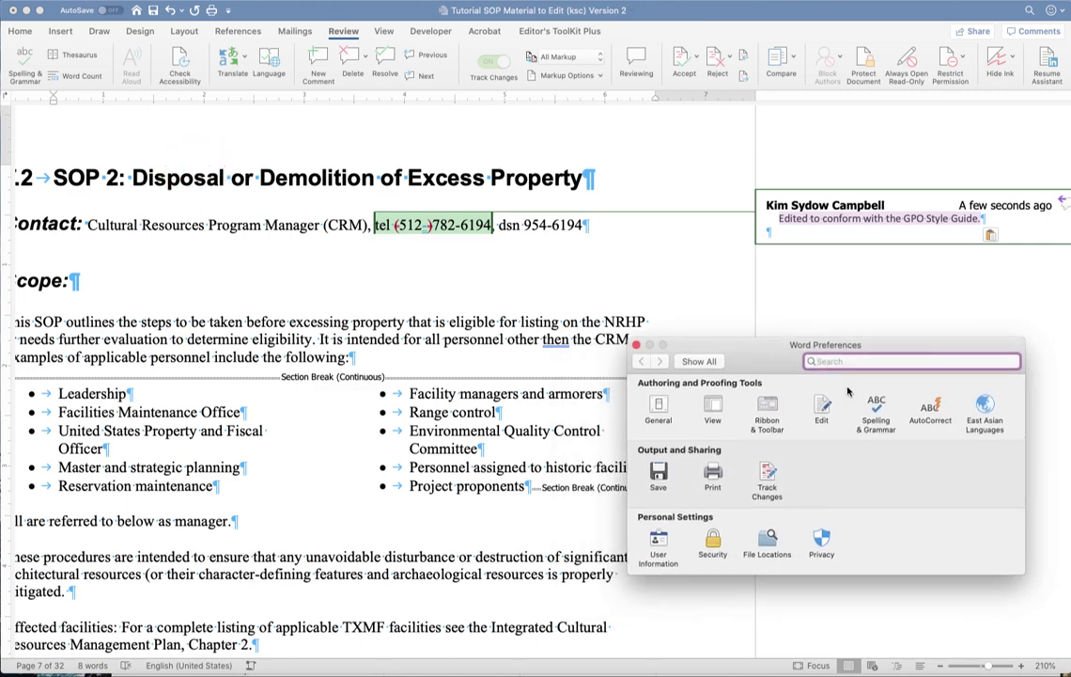
left_click(931, 408)
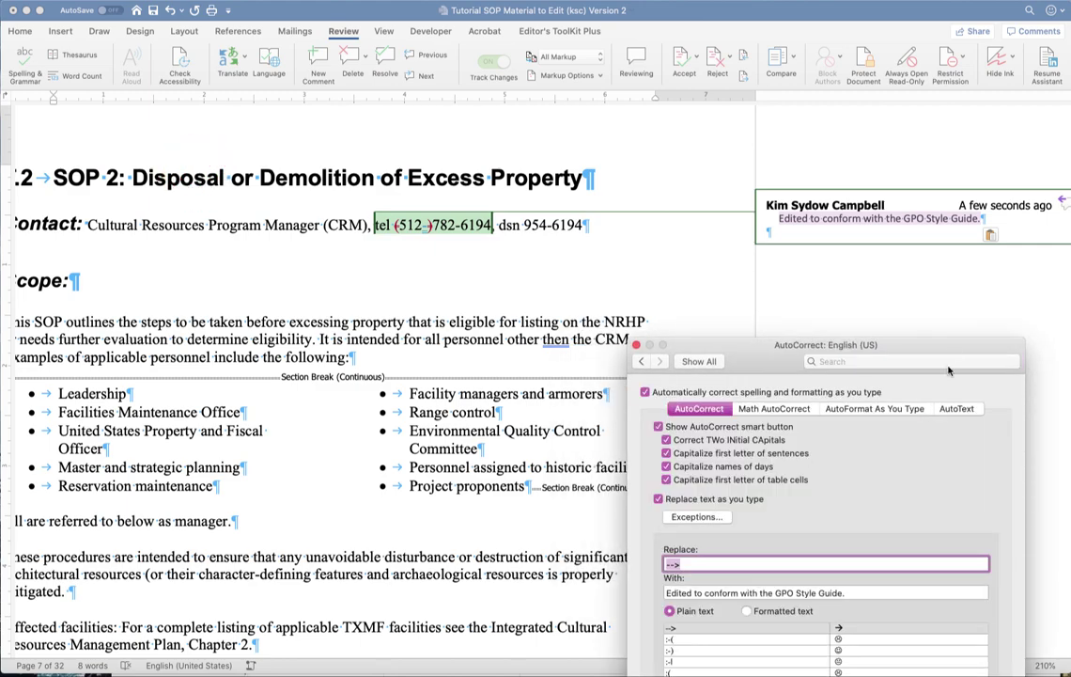
left_click_drag(932, 409, 967, 282)
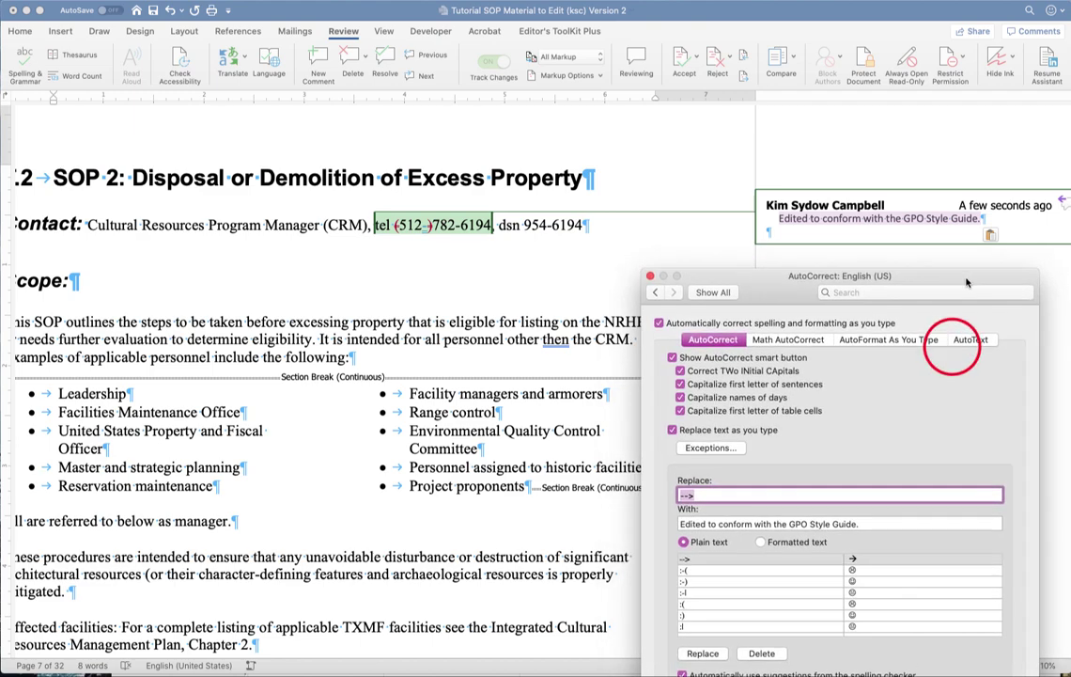
left_click(976, 340)
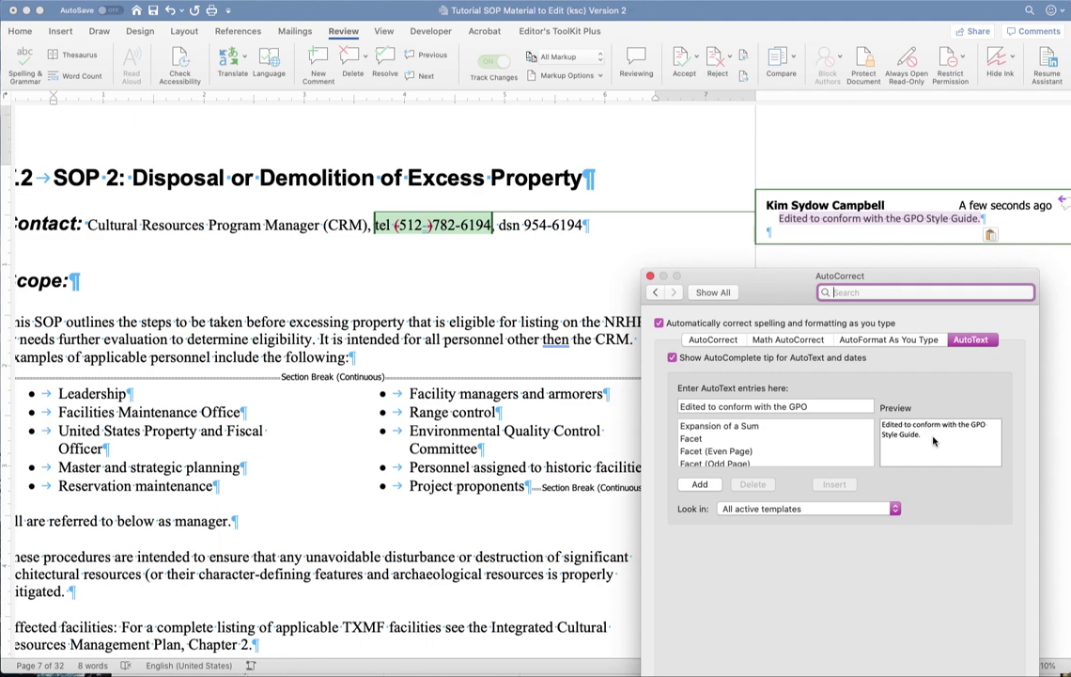
triple_click(789, 406)
type("GPO")
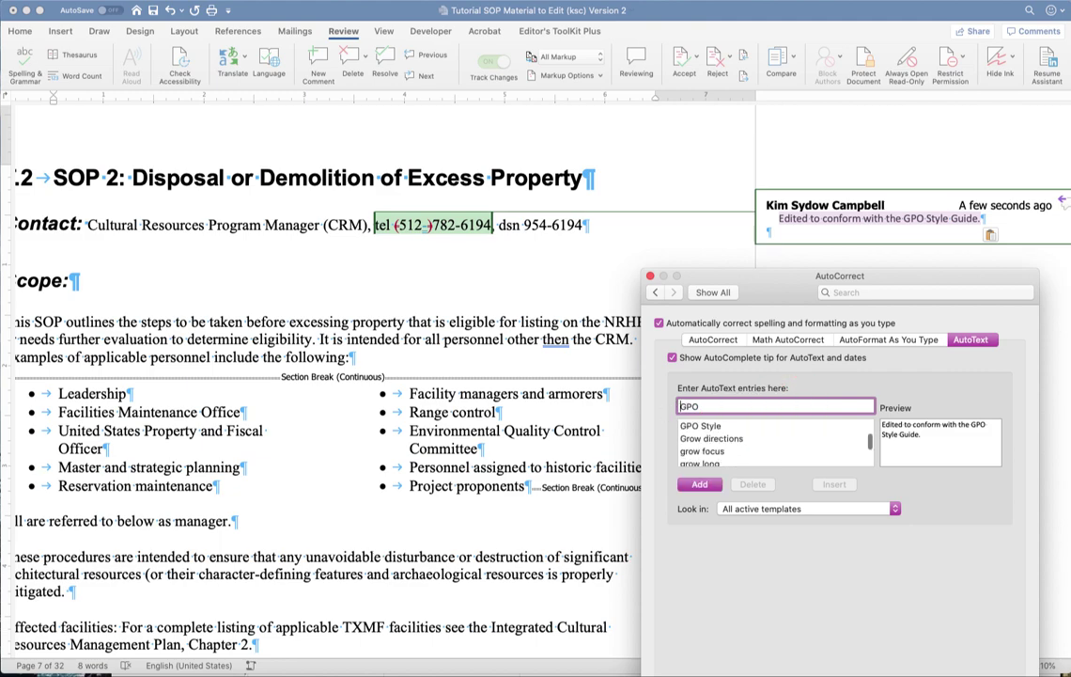
left_click(714, 426)
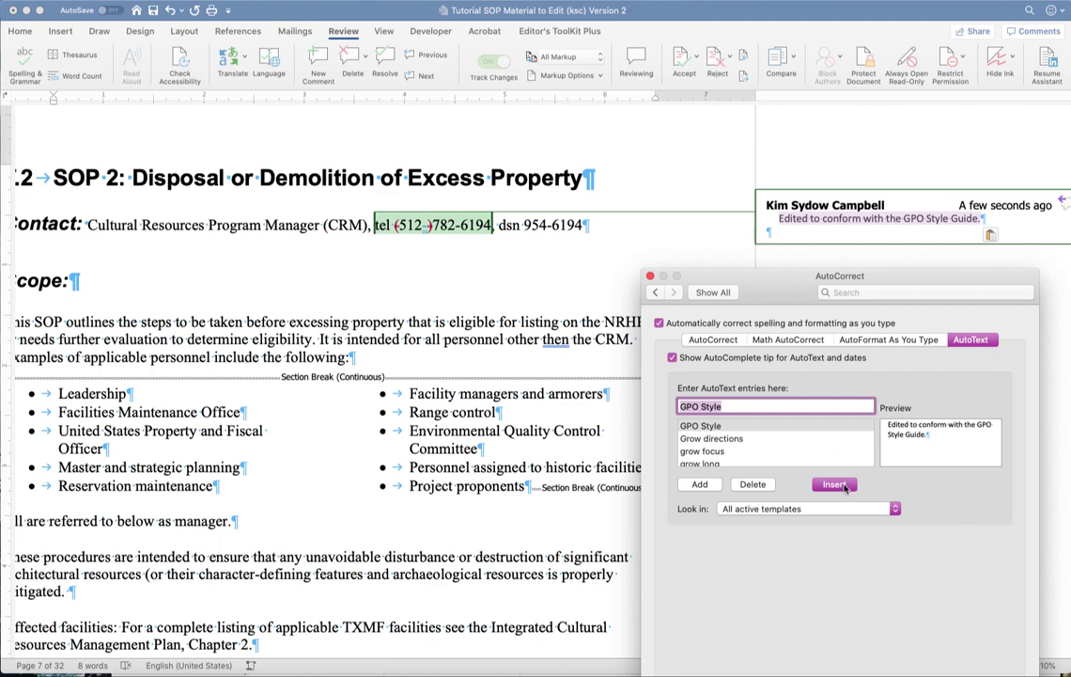
left_click(700, 485)
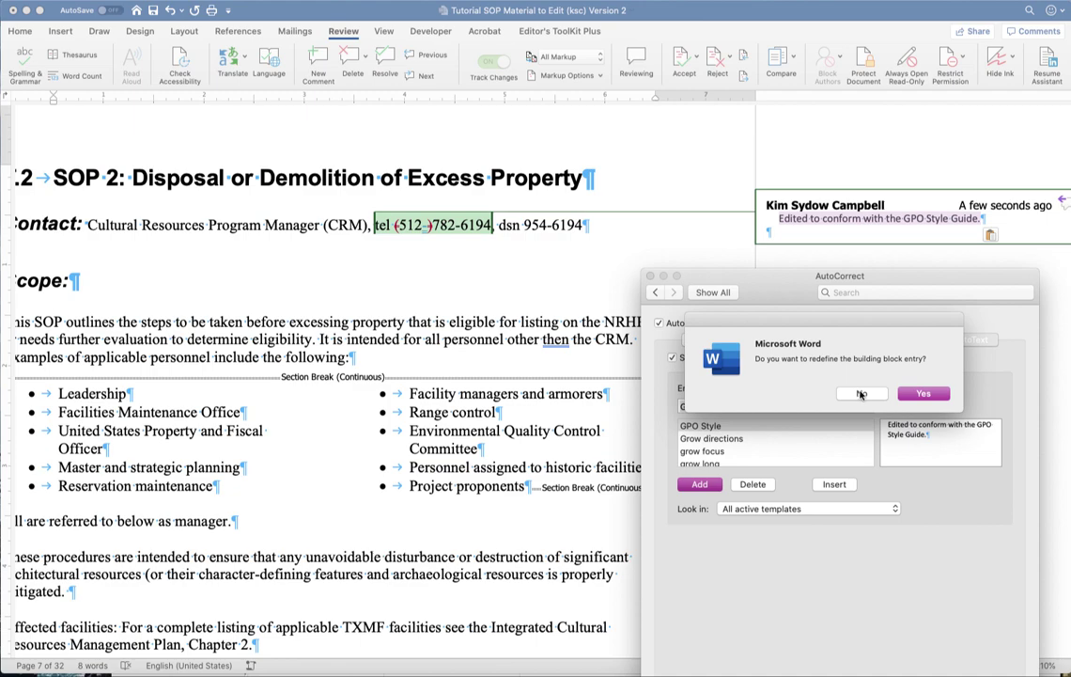
left_click(924, 393)
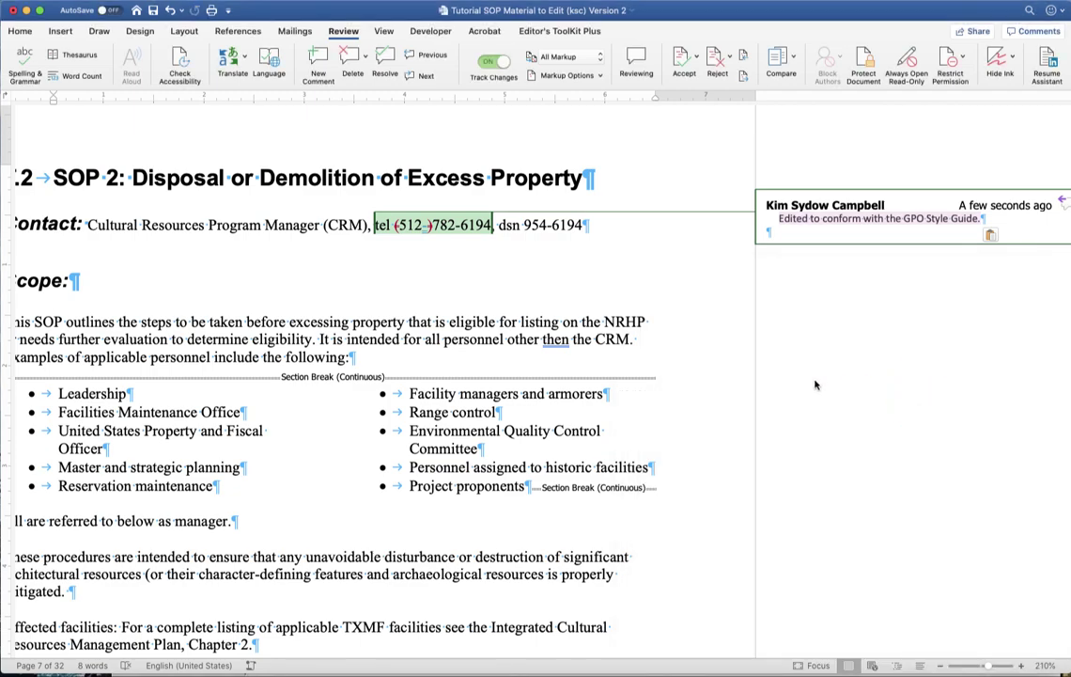
Insert a hyphen after the 512 area code in SOP 3's Contact line.
left_click(738, 302)
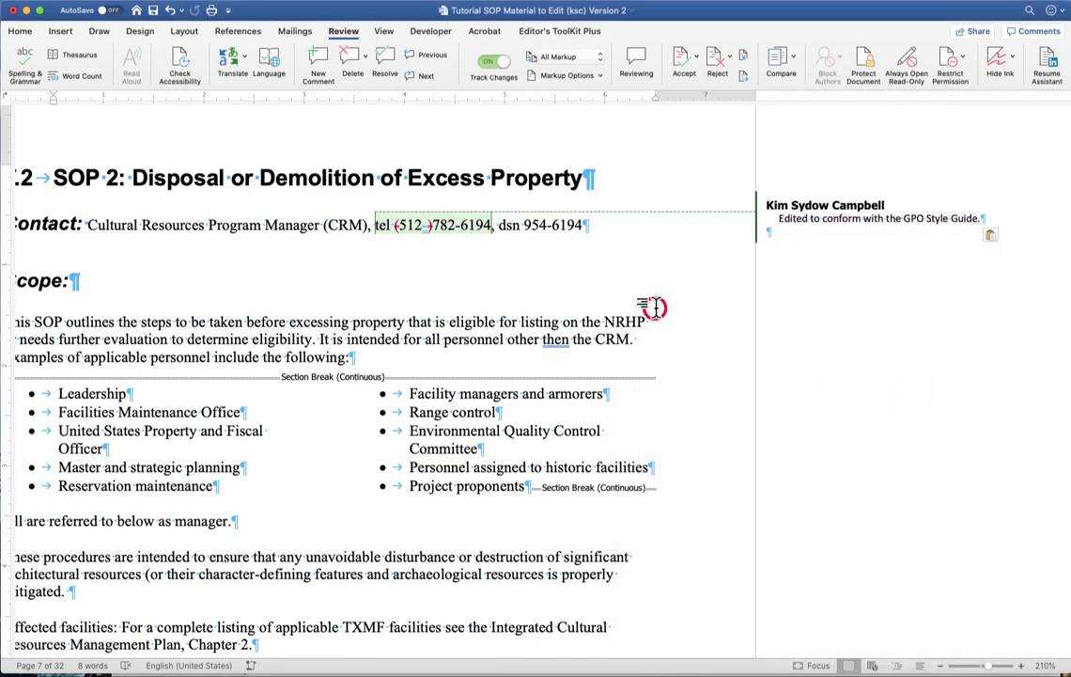
scroll(655, 308, "down", 4)
scroll(655, 308, "down", 20)
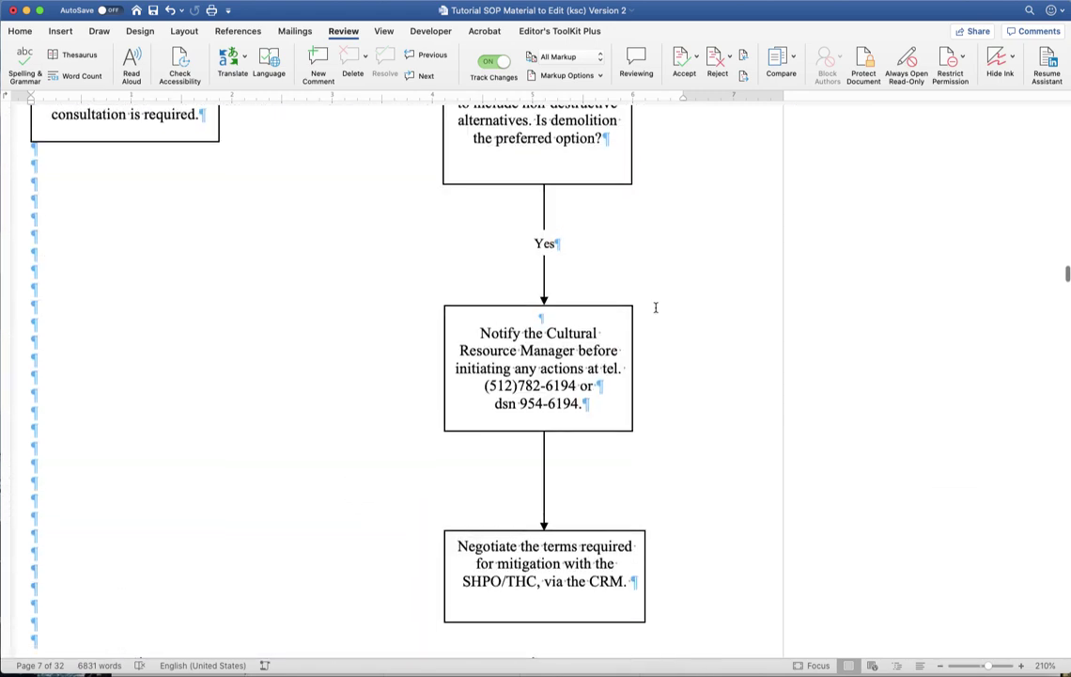
scroll(655, 311, "down", 1)
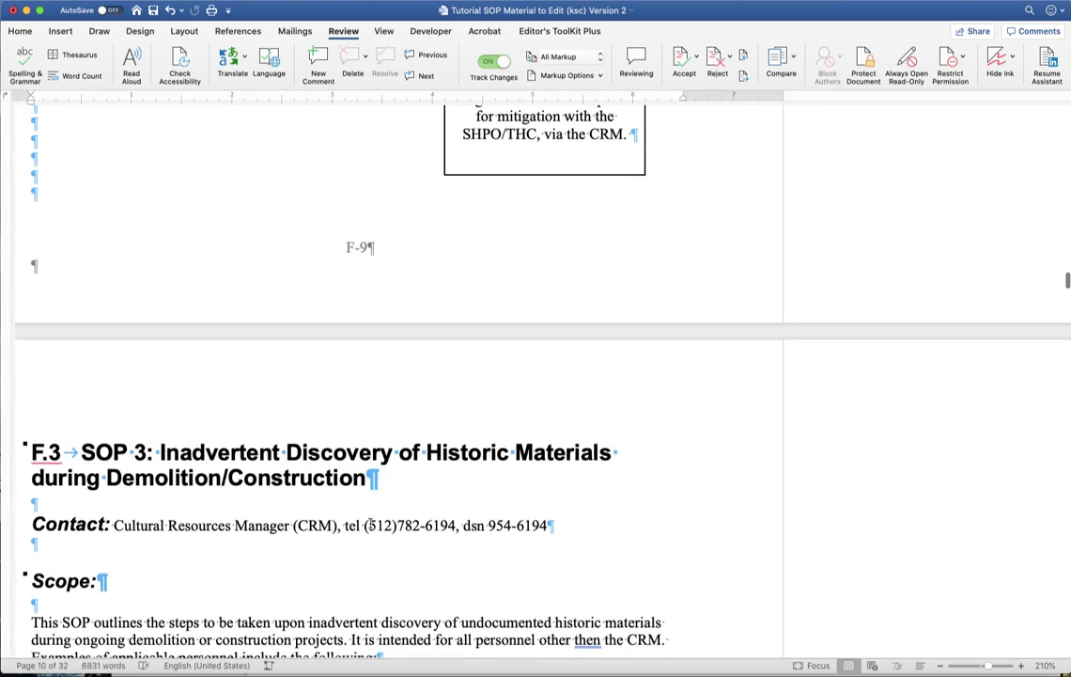
left_click(367, 520)
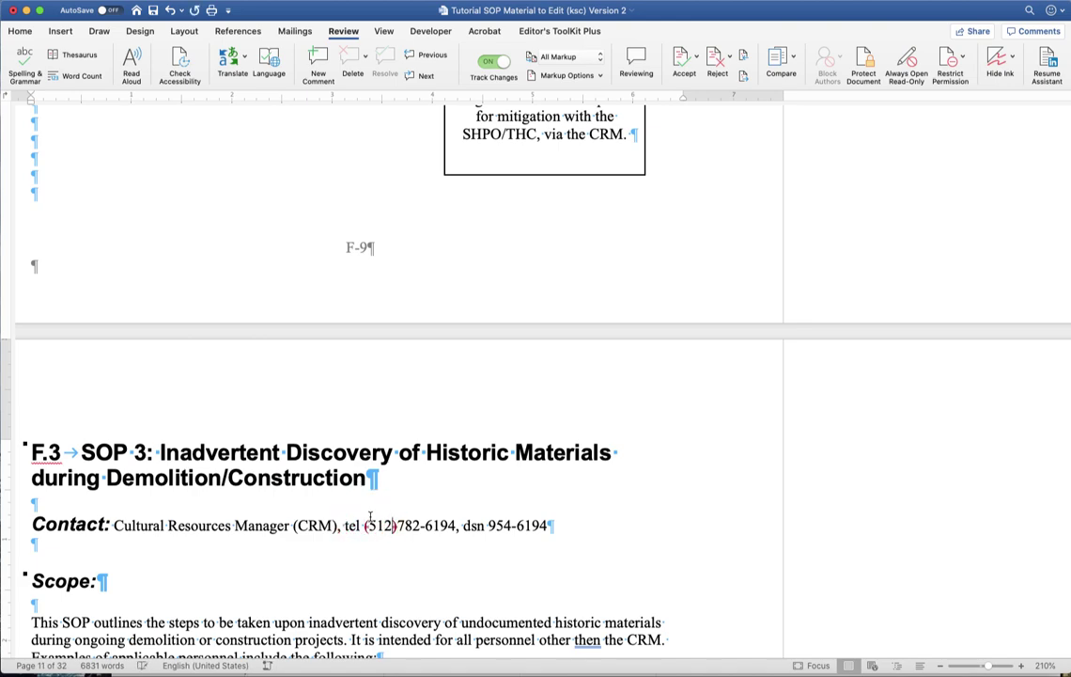
type("-")
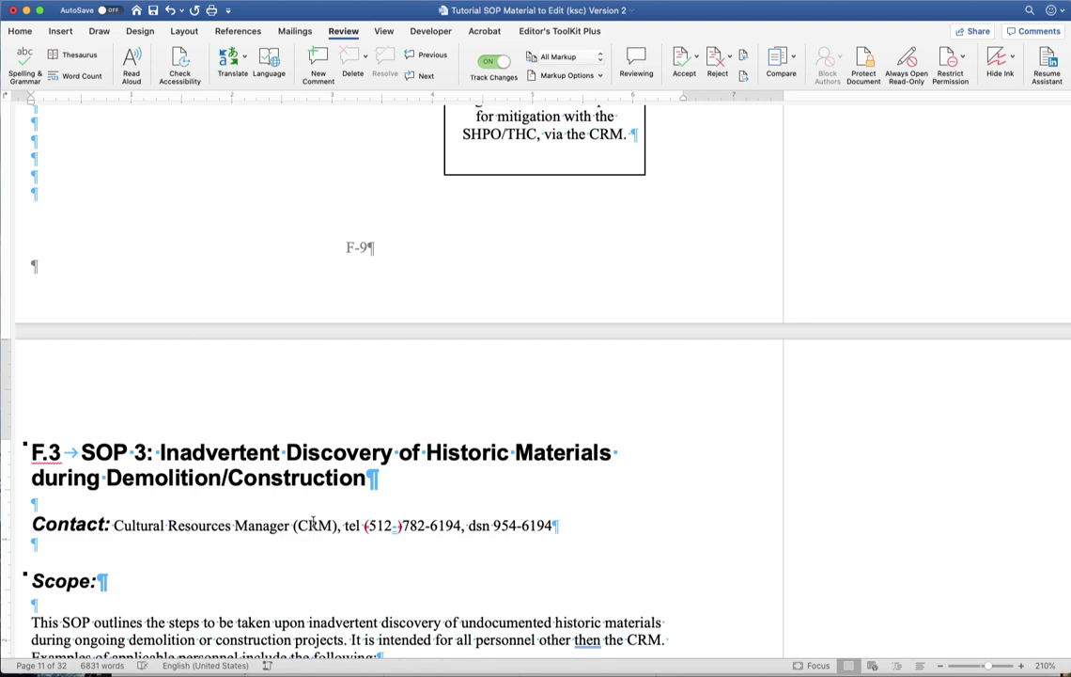
Comment on the phone number with the GPO Style Guide AutoText and save the document.
left_click_drag(344, 524, 461, 524)
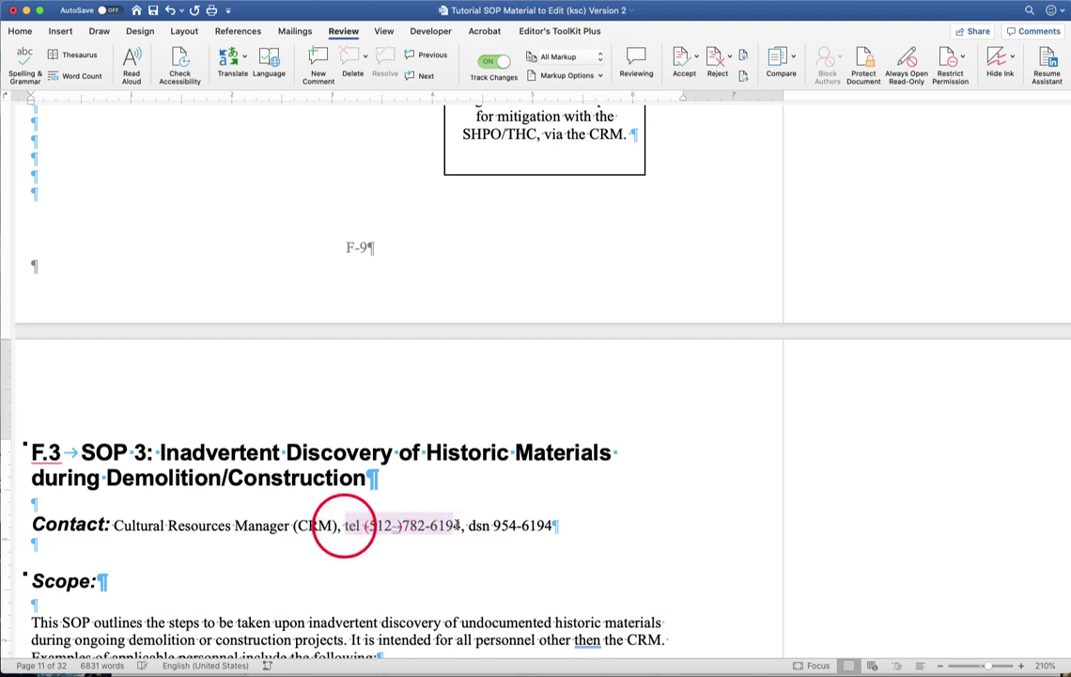
left_click(319, 58)
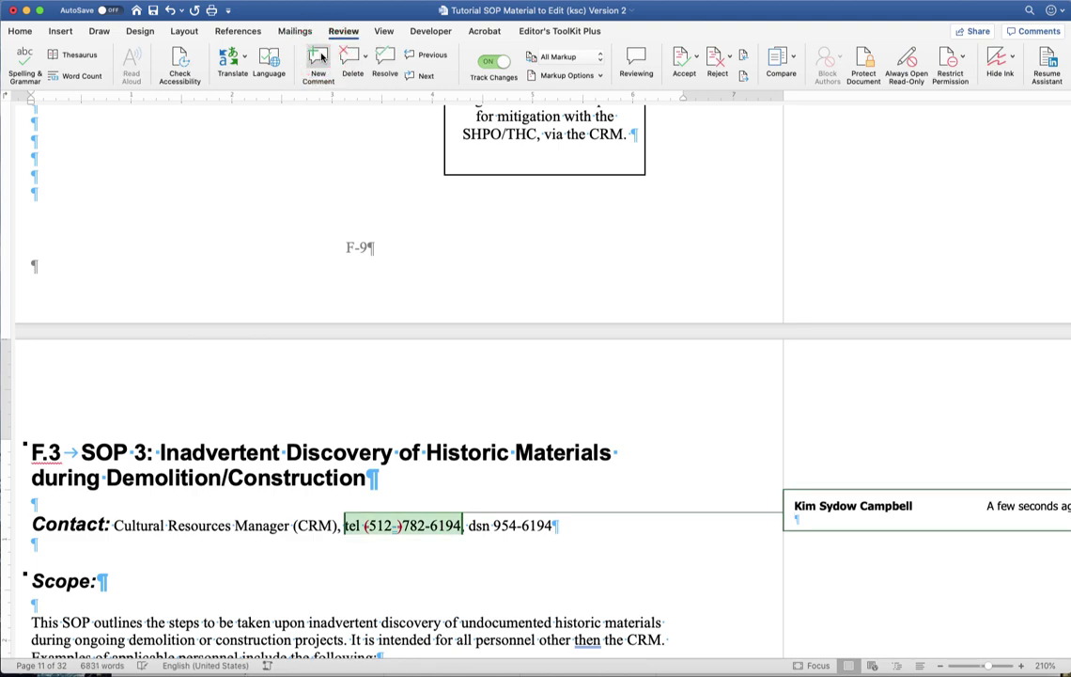
type("GPO st")
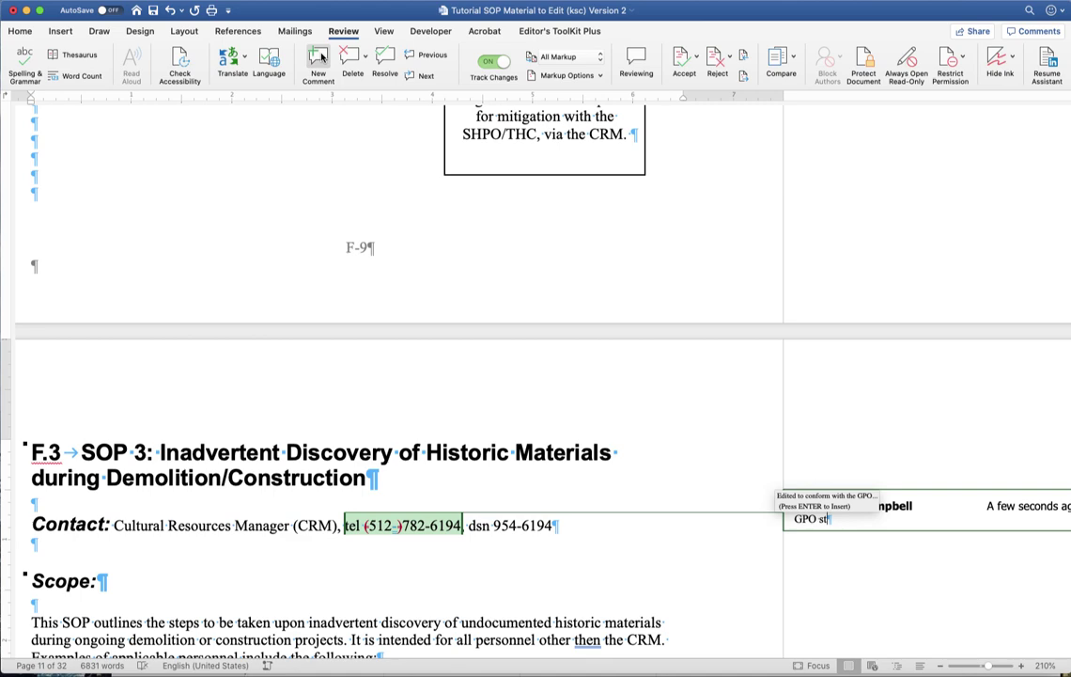
key("Return")
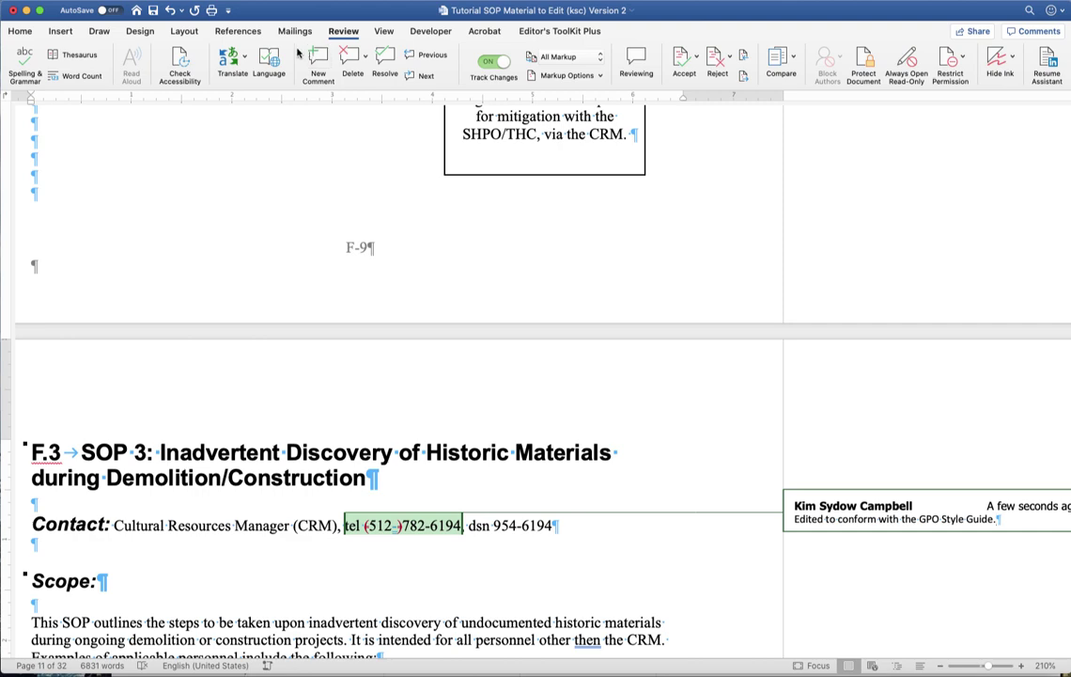
key("super+s")
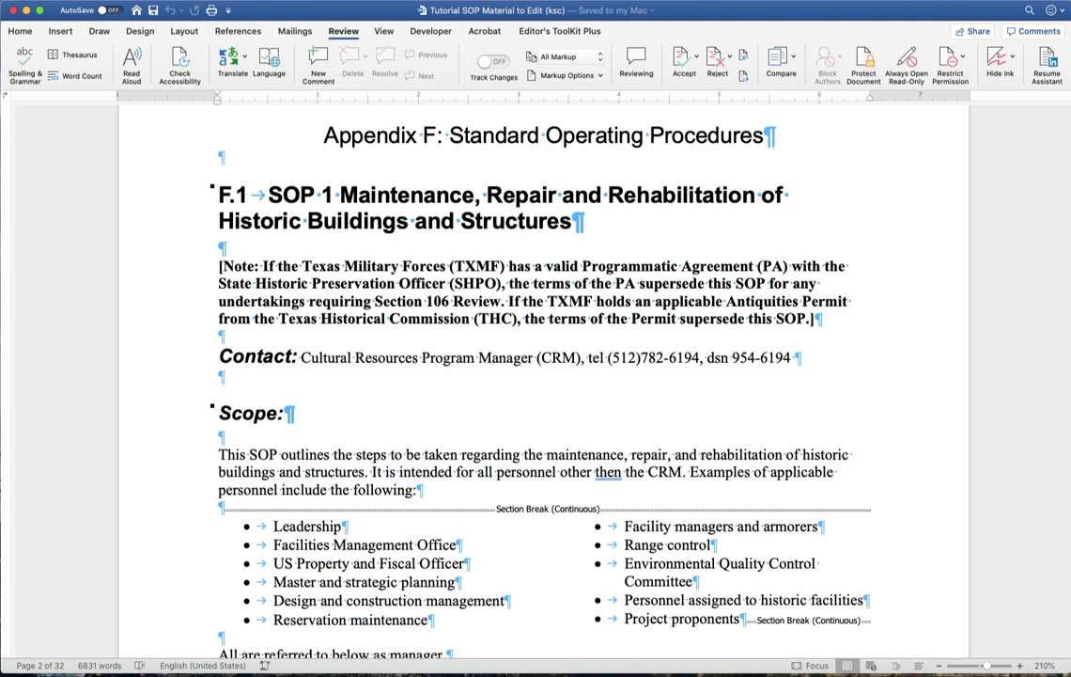
Turn on Track Changes and bring up Replace from the document search box.
left_click(492, 61)
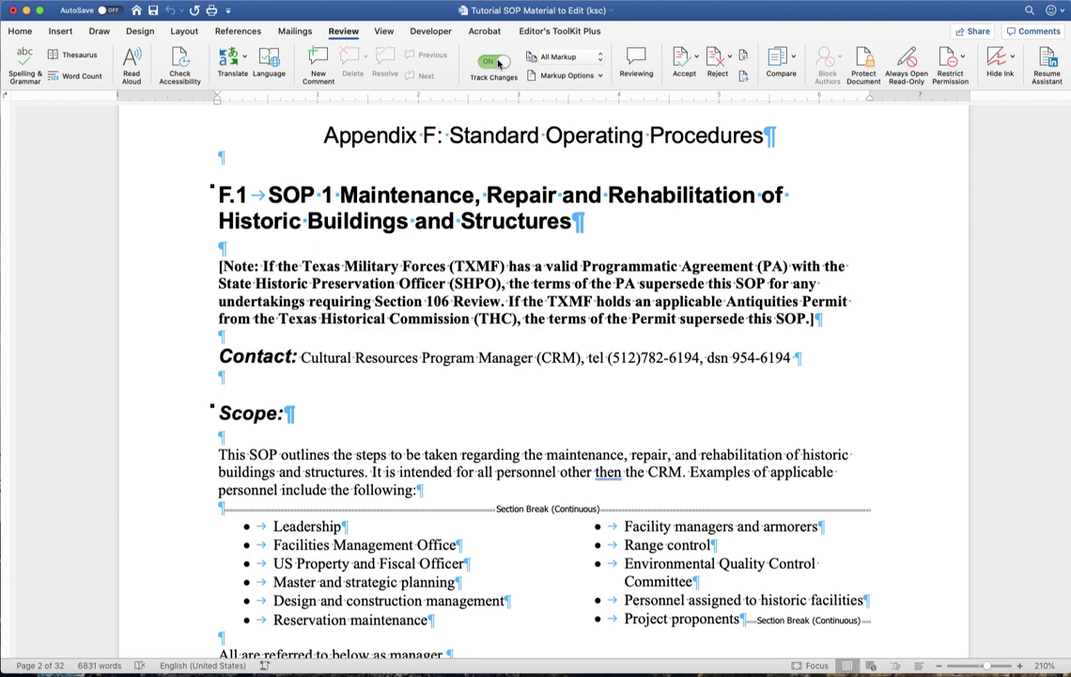
left_click(1029, 13)
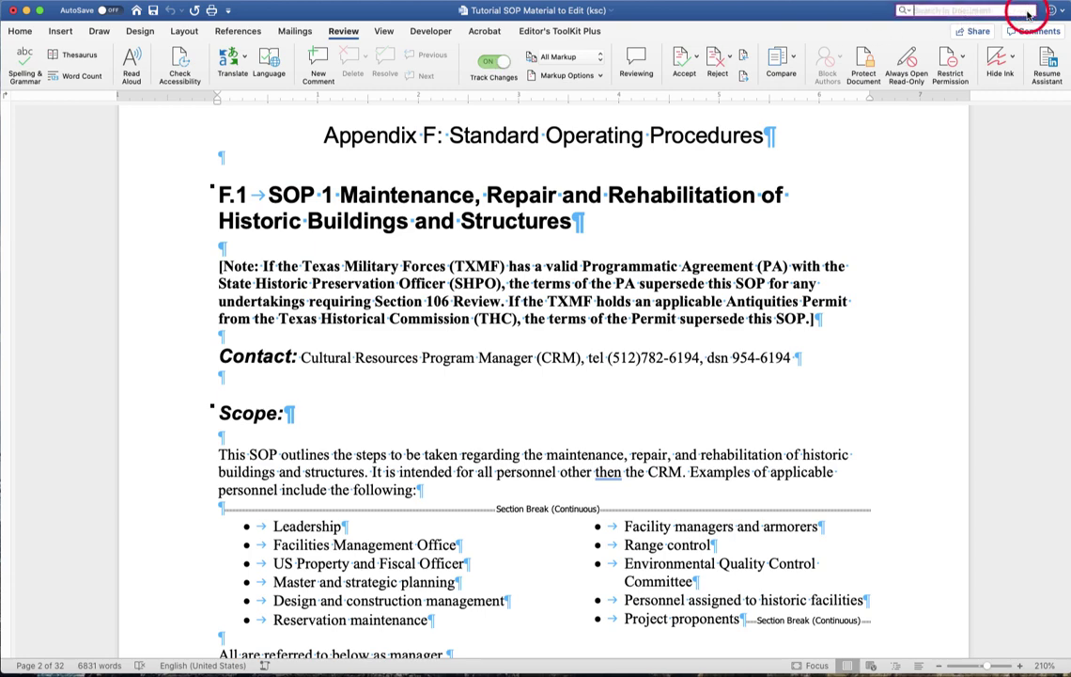
left_click(905, 11)
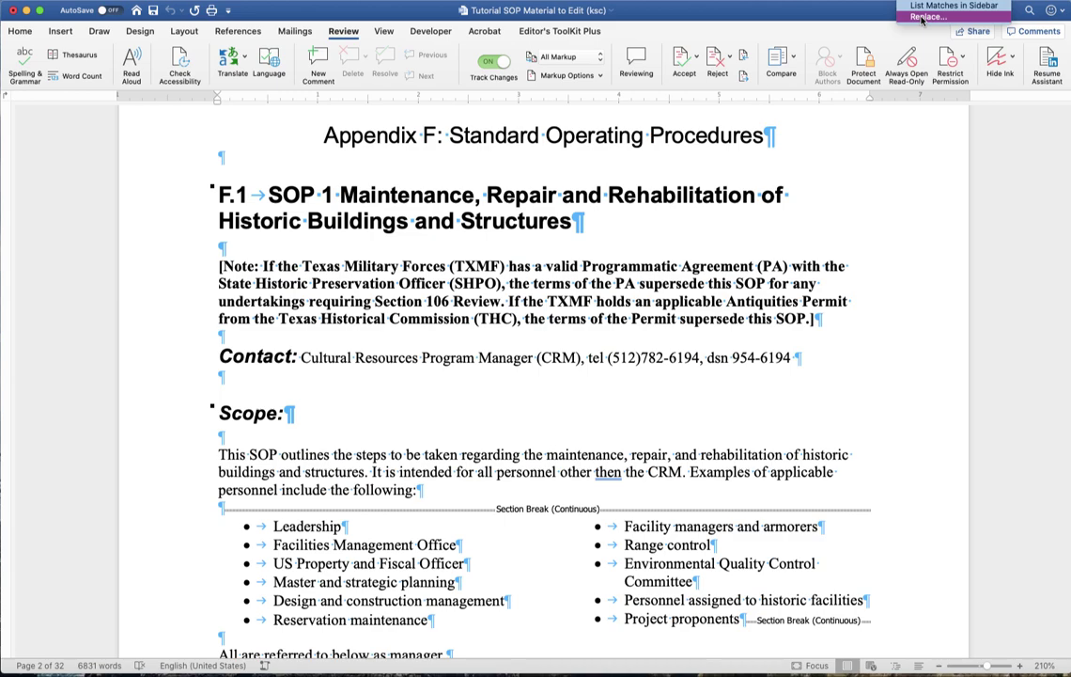
left_click(921, 18)
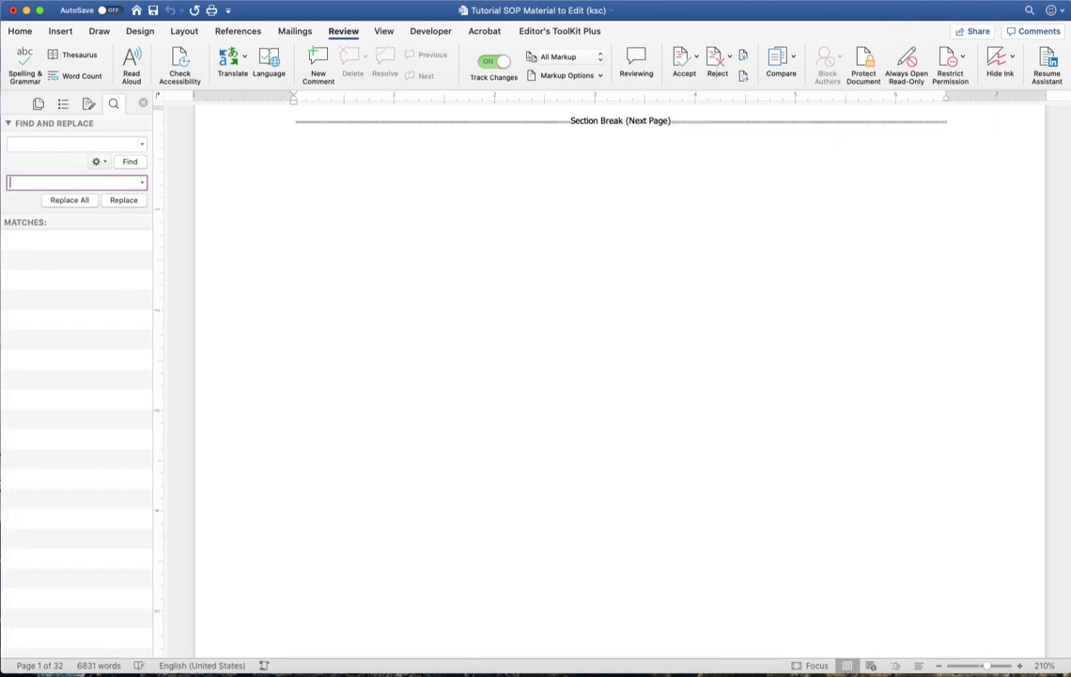
Replace all 33 occurrences of TXMF with TXMD.
left_click(25, 145)
type("TX")
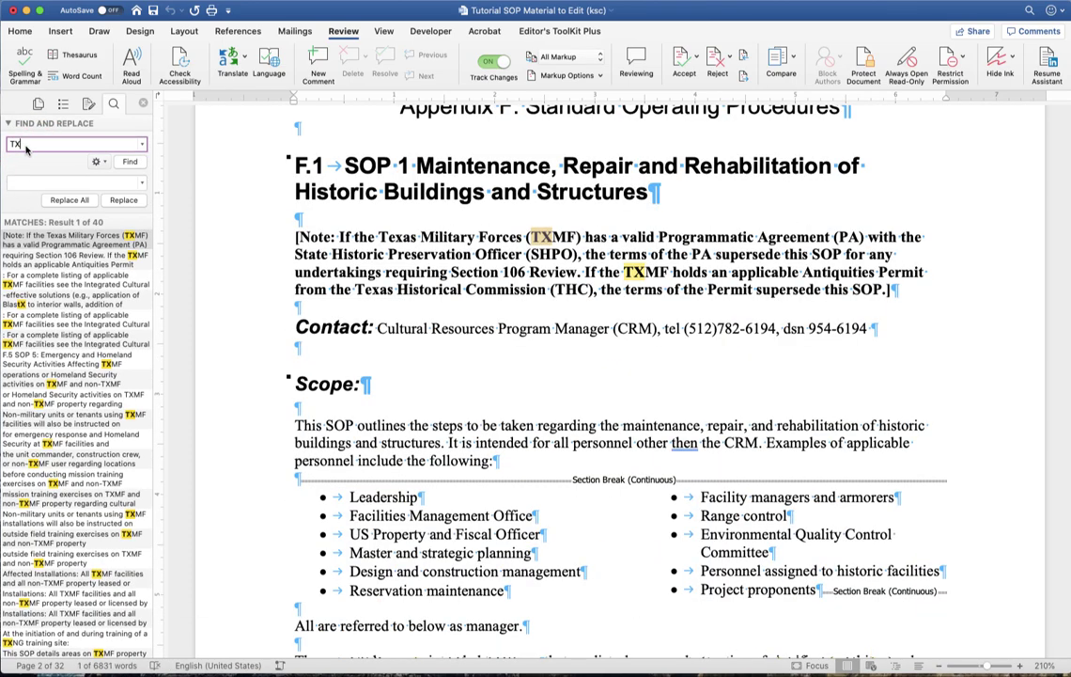
type("MF")
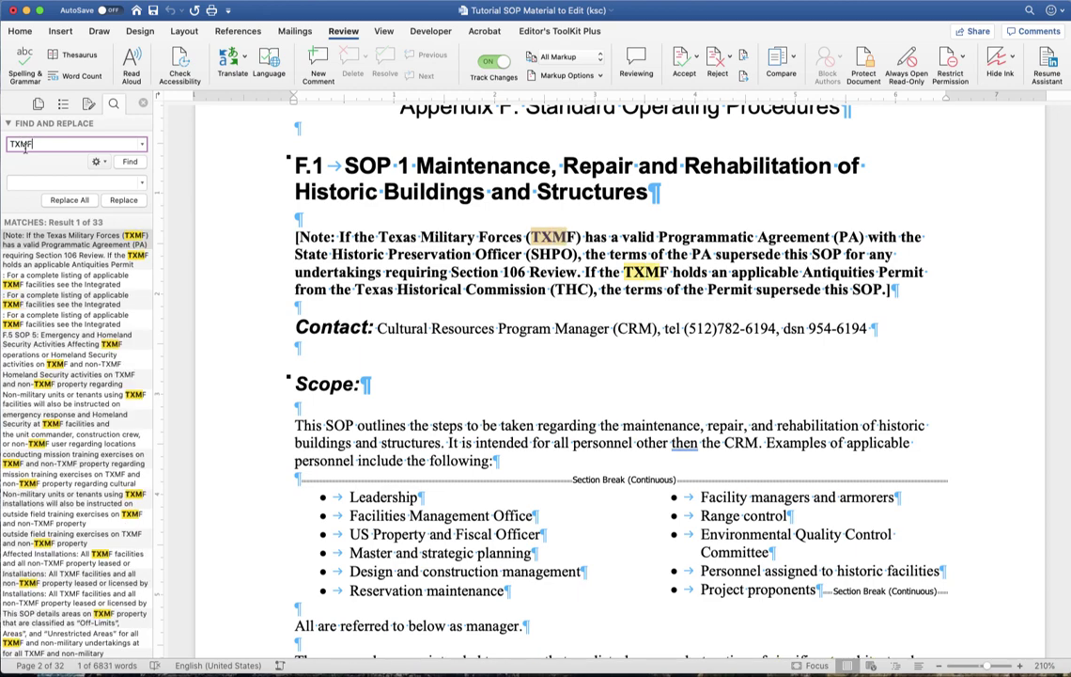
left_click(33, 187)
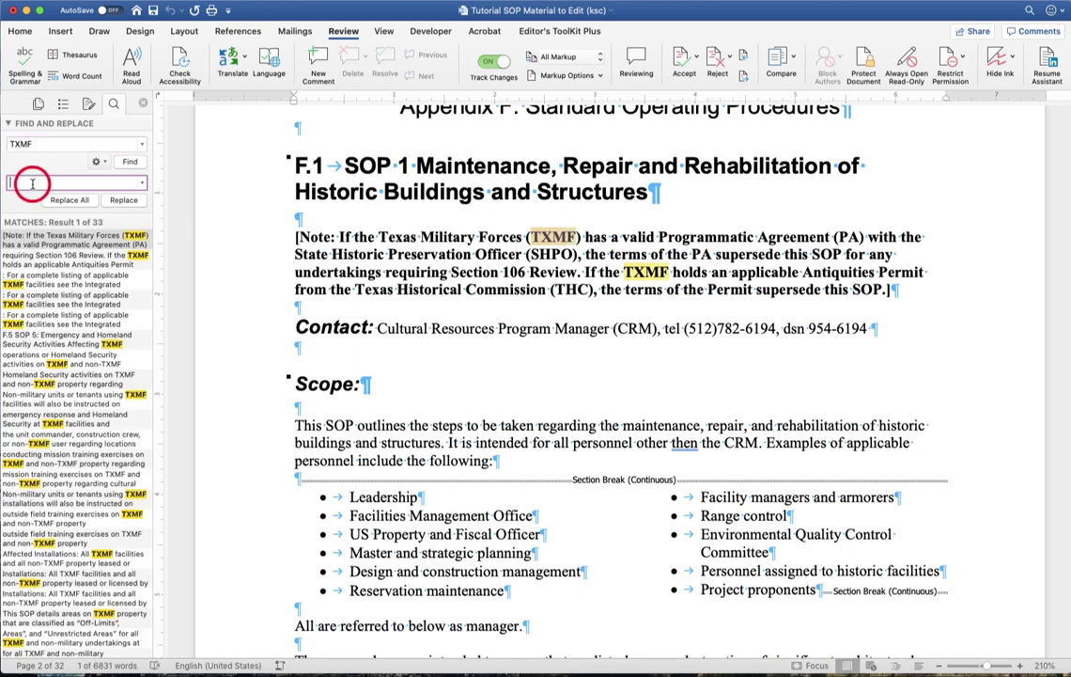
type("TXMD")
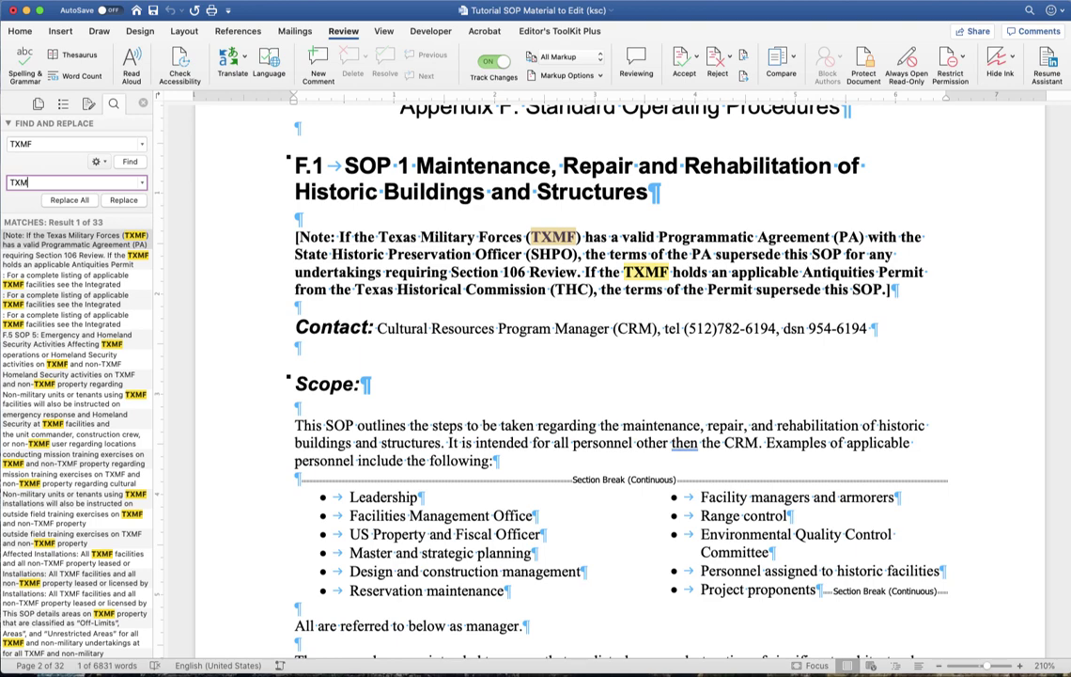
left_click(69, 200)
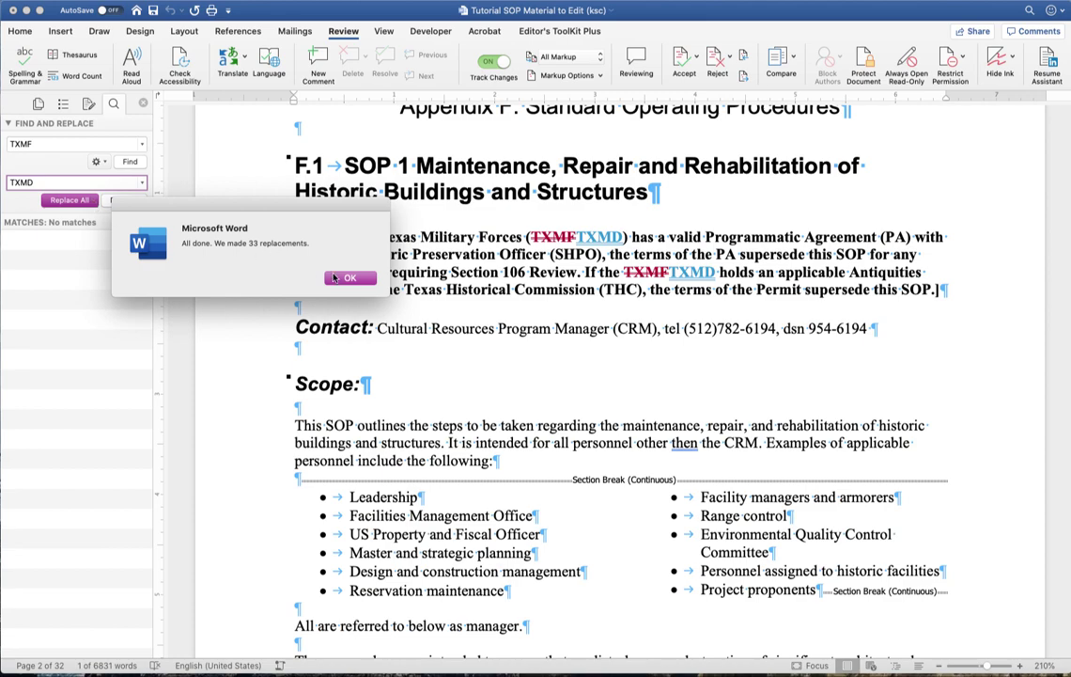
left_click(342, 277)
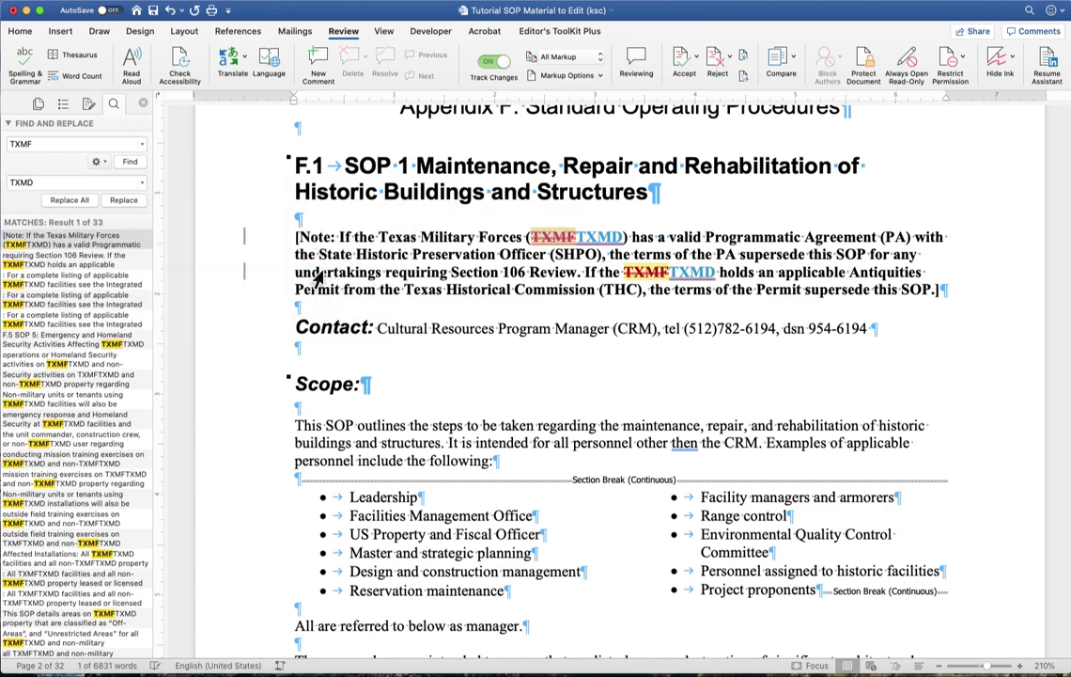
Clear the TXMF and TXMD terms from the find and replace fields.
double_click(45, 144)
key("BackSpace")
double_click(29, 182)
key("BackSpace")
Search for shall with must as the replacement, noting a match inside shallow.
left_click(21, 142)
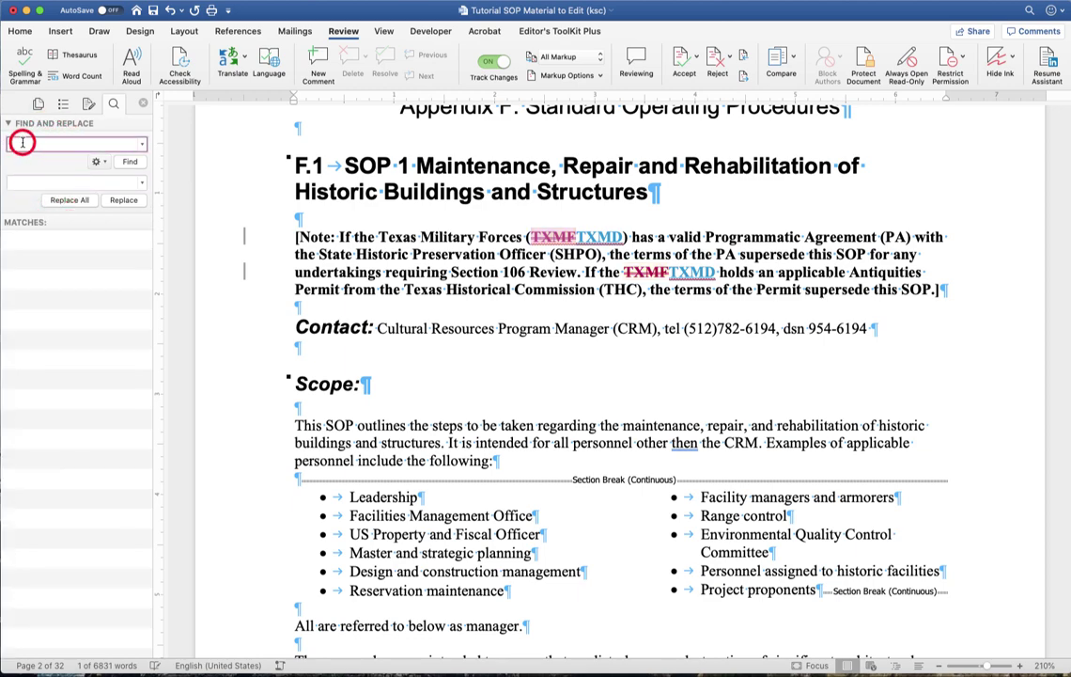
type("shall")
key("Return")
left_click(45, 182)
type("must")
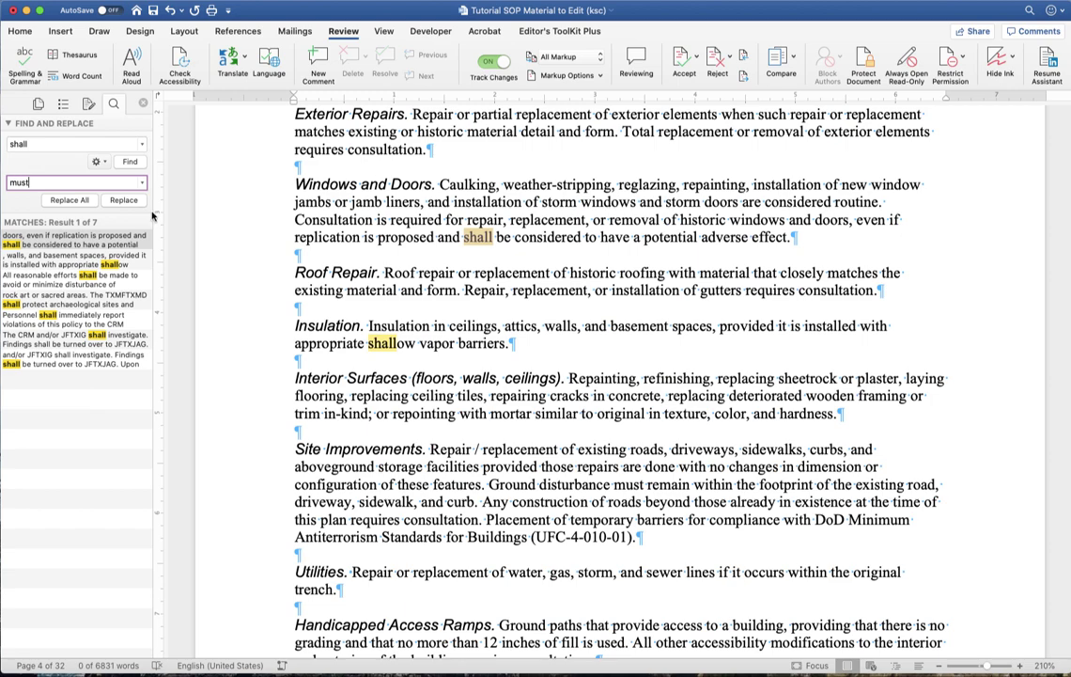
left_click(136, 262)
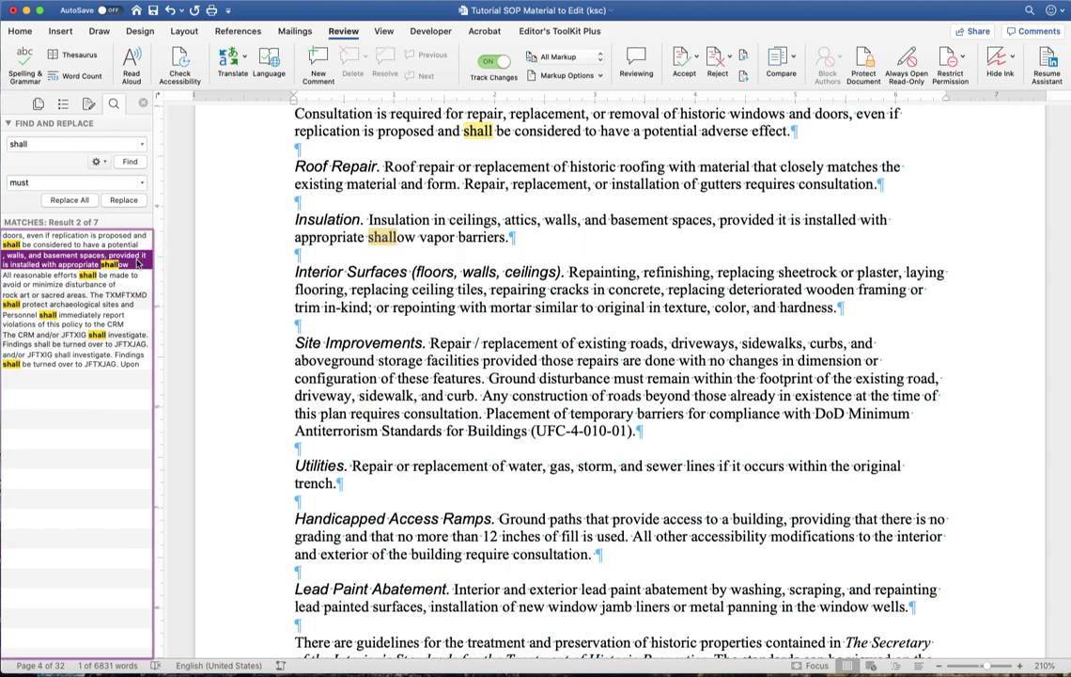
Enable Whole Word Only and replace all six shall with must.
left_click(99, 162)
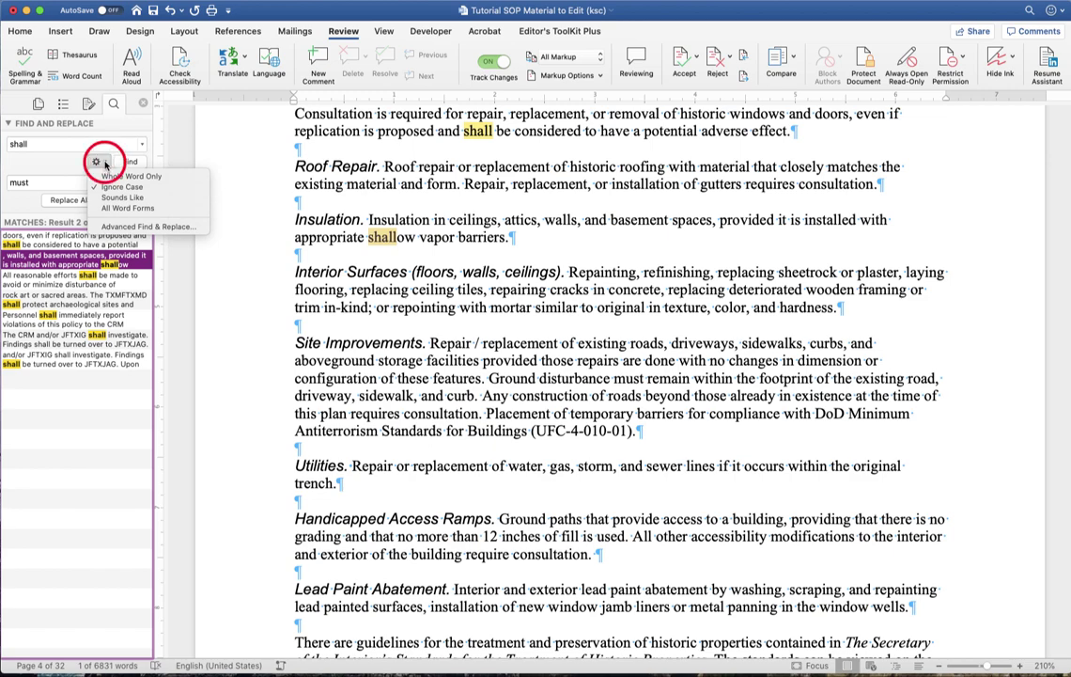
left_click(117, 172)
left_click(127, 162)
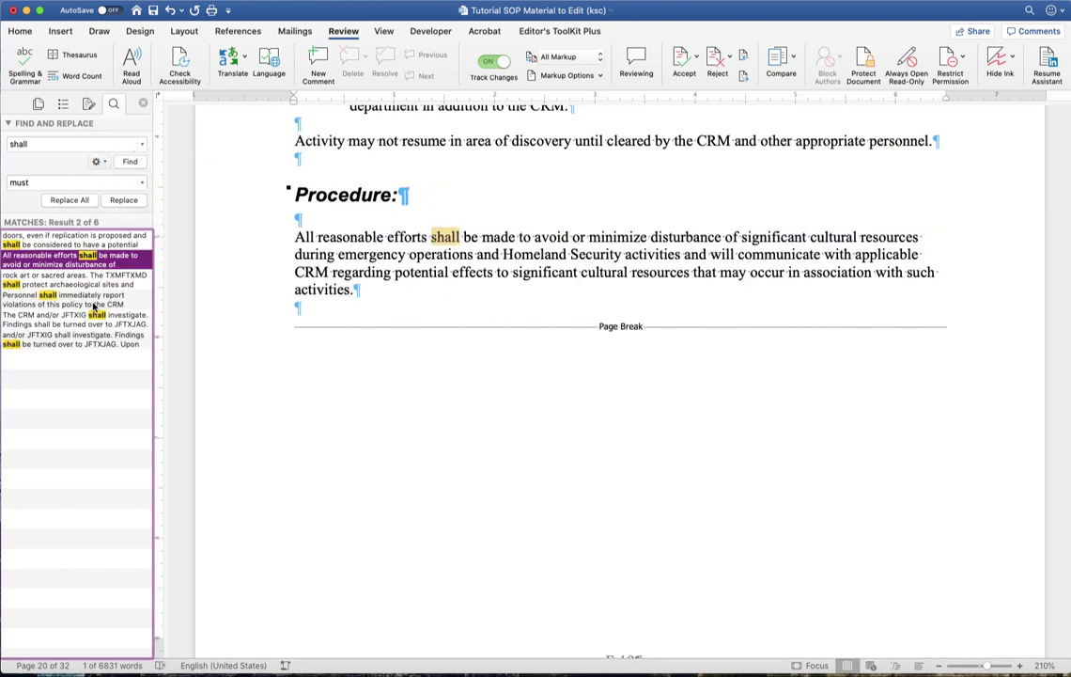
left_click(88, 200)
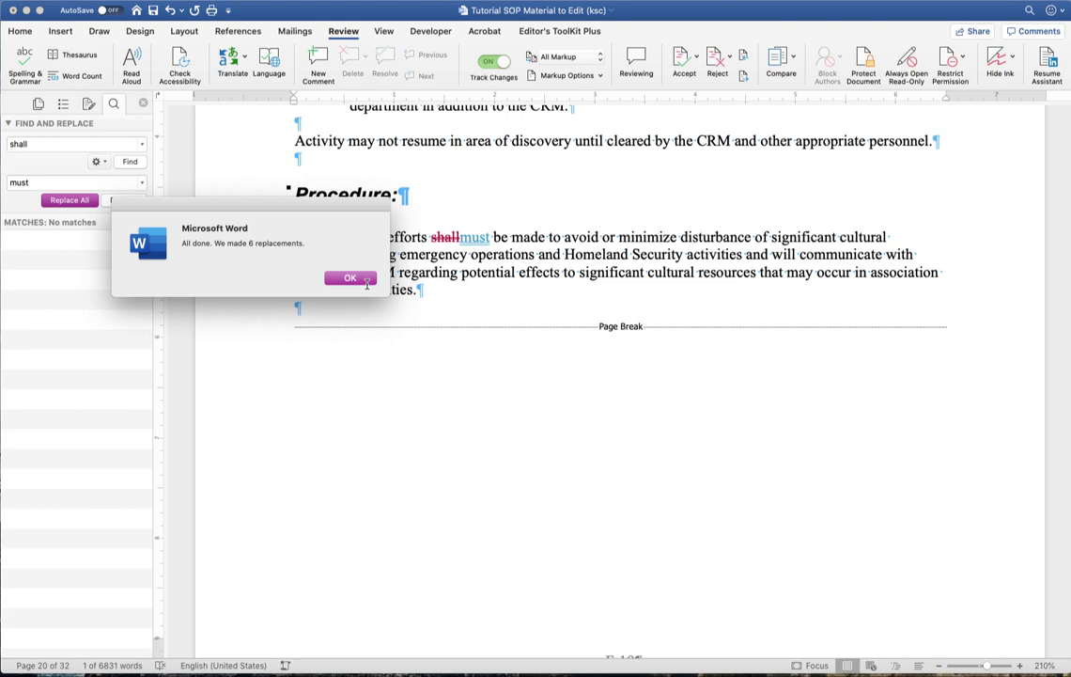
left_click(350, 278)
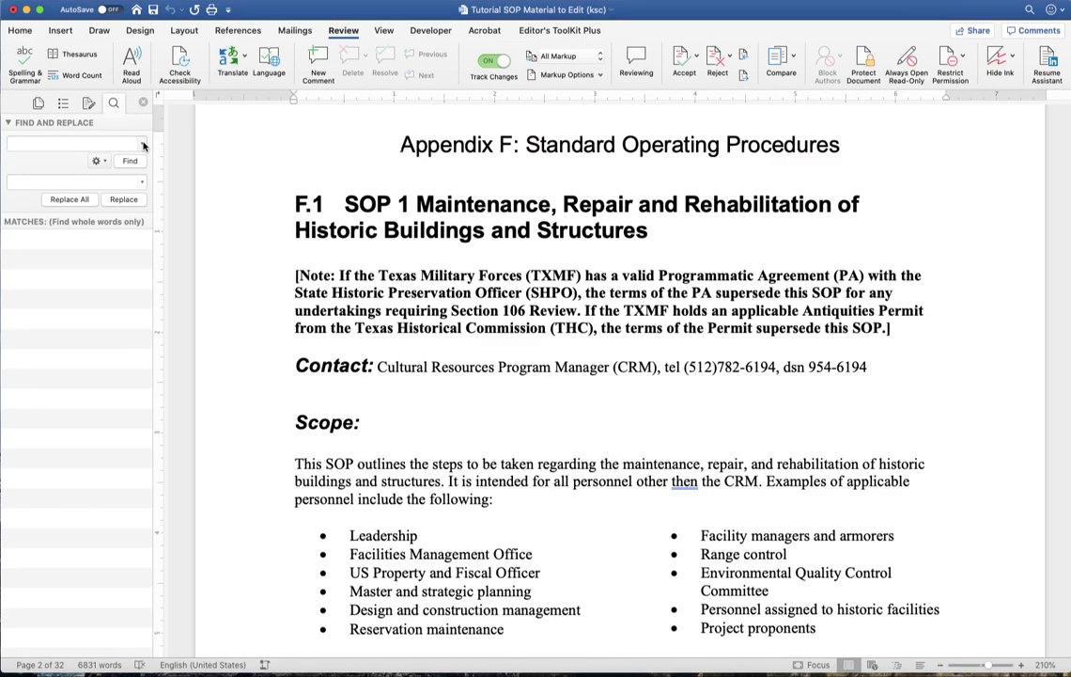
left_click(141, 144)
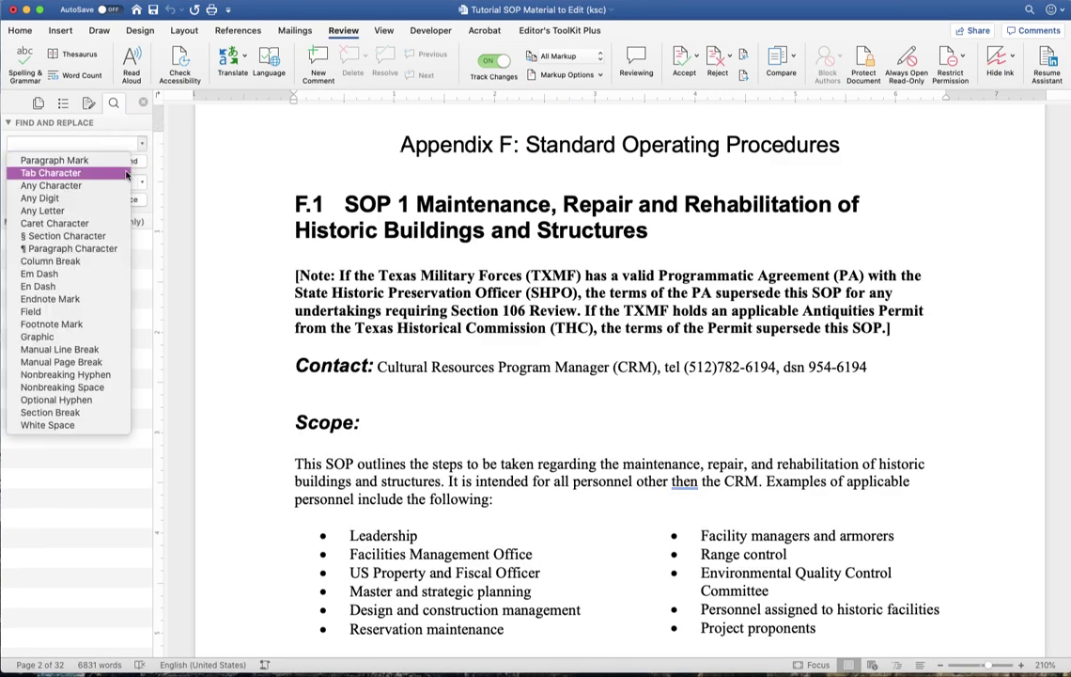
Find tab characters and replace all 41 of them.
left_click(123, 173)
left_click(129, 161)
left_click(64, 180)
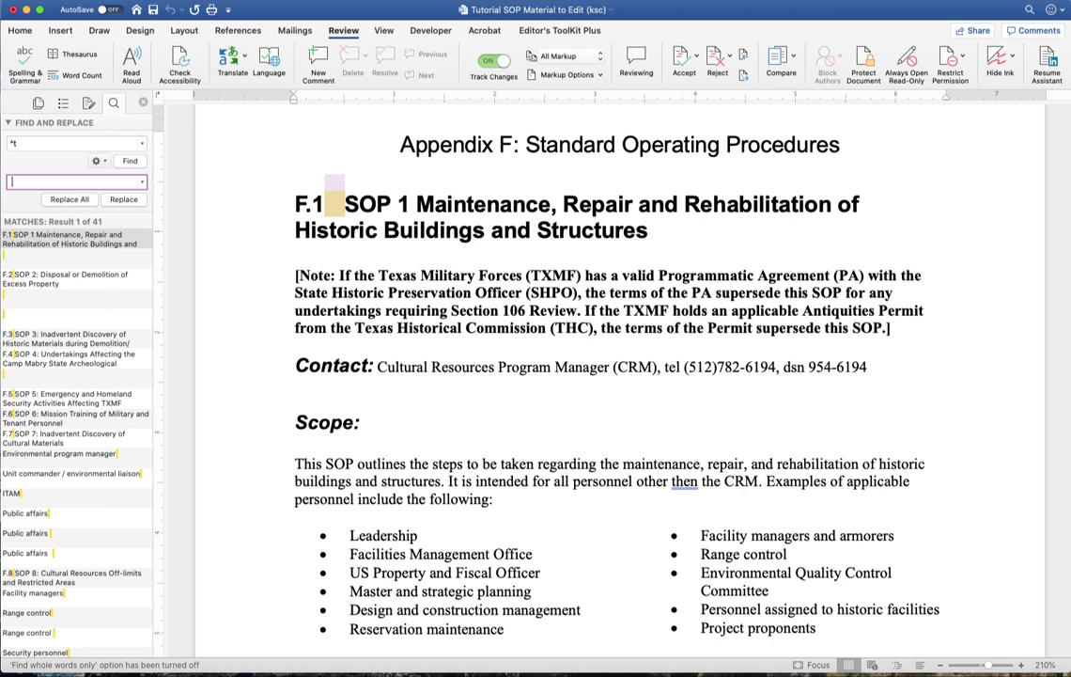
left_click(81, 201)
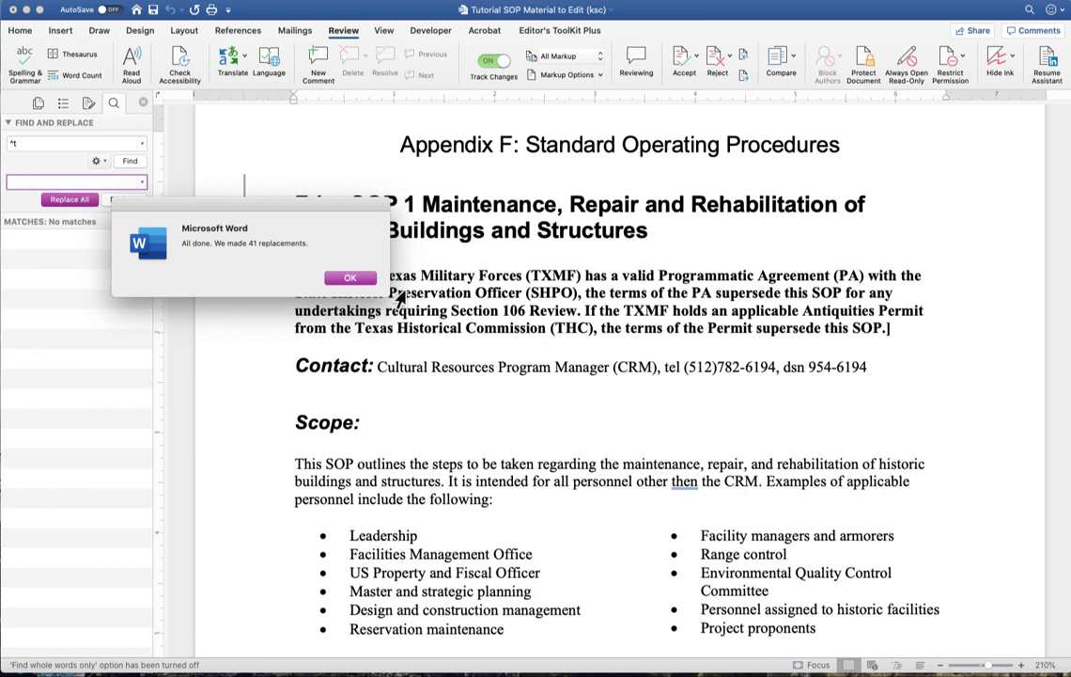
left_click(359, 280)
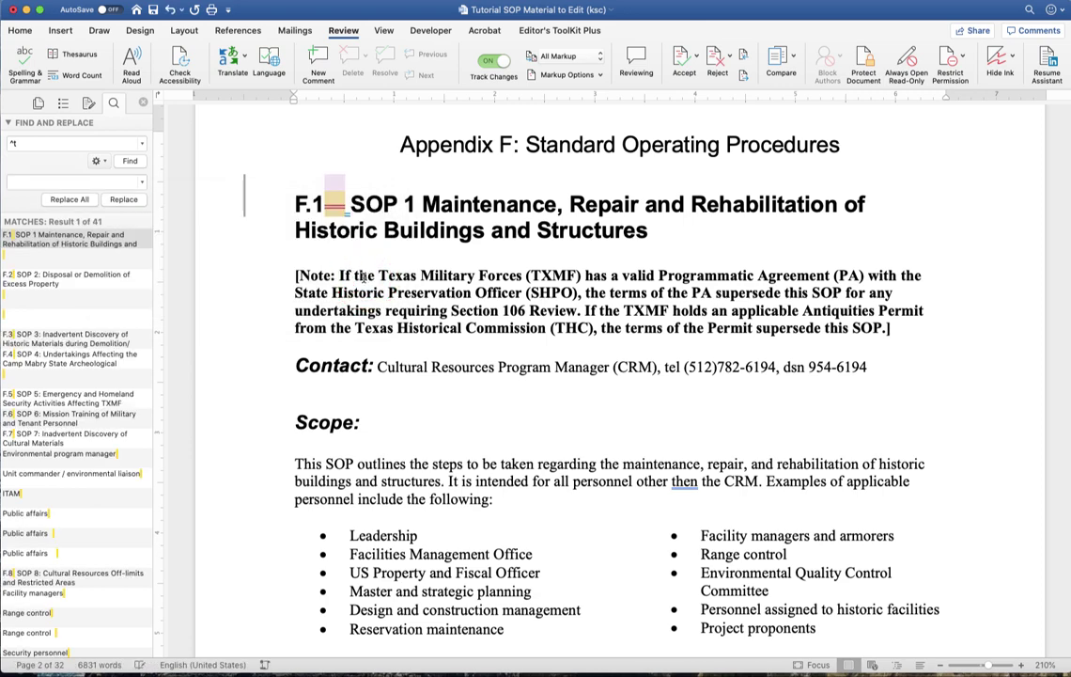
Clear the tab search code and open Advanced Find & Replace.
left_click(23, 142)
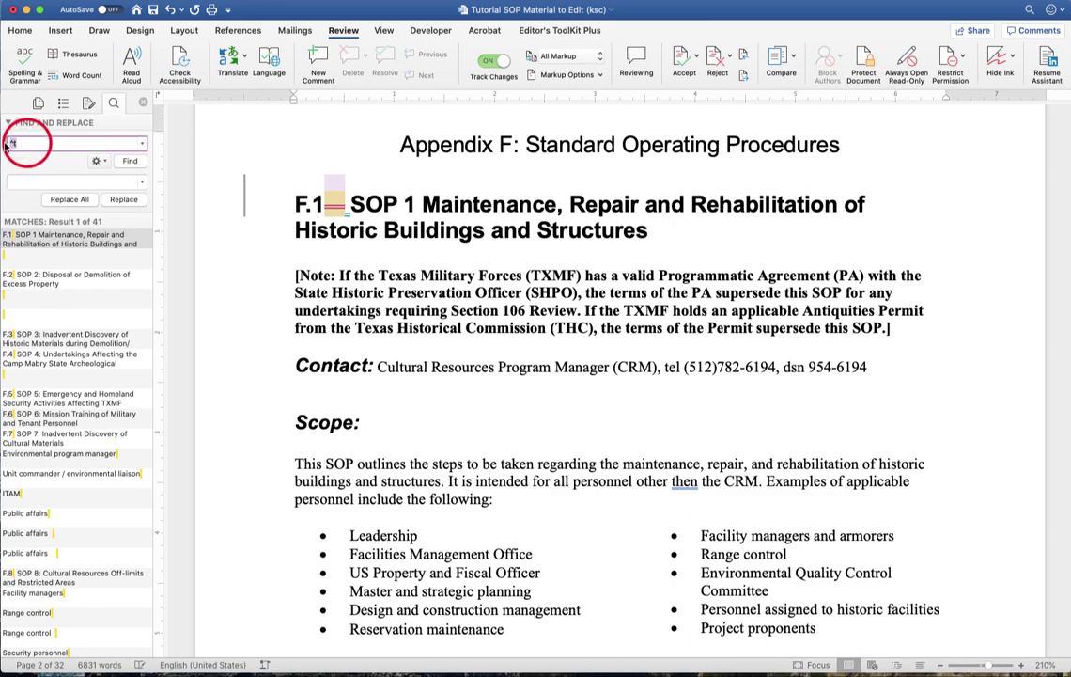
key("BackSpace")
key("BackSpace")
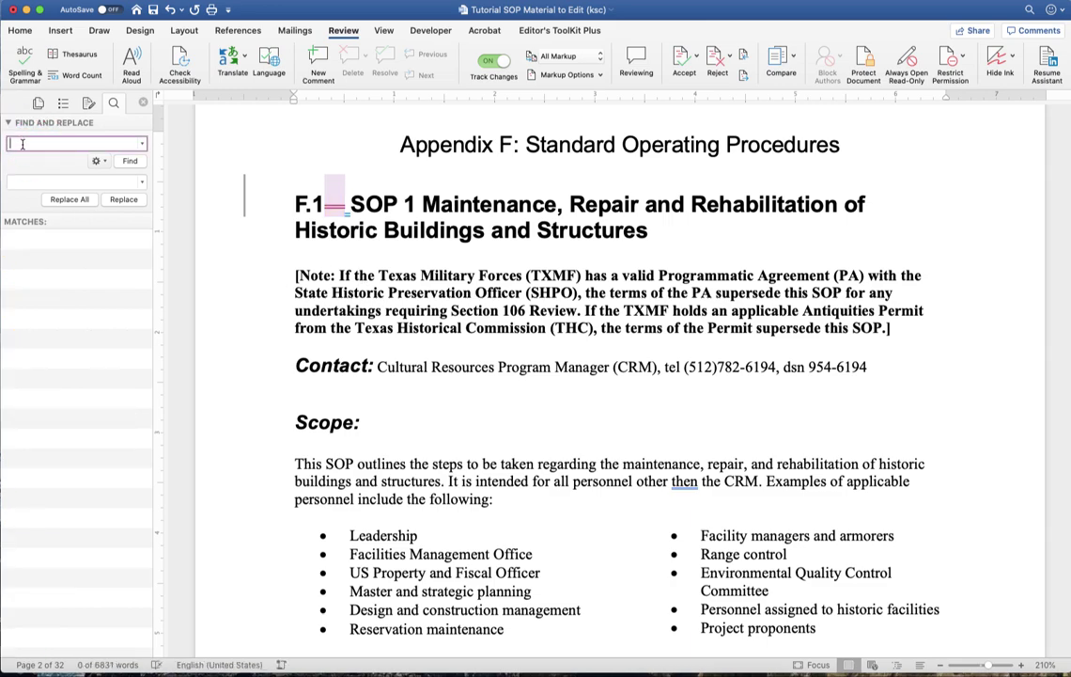
left_click(98, 162)
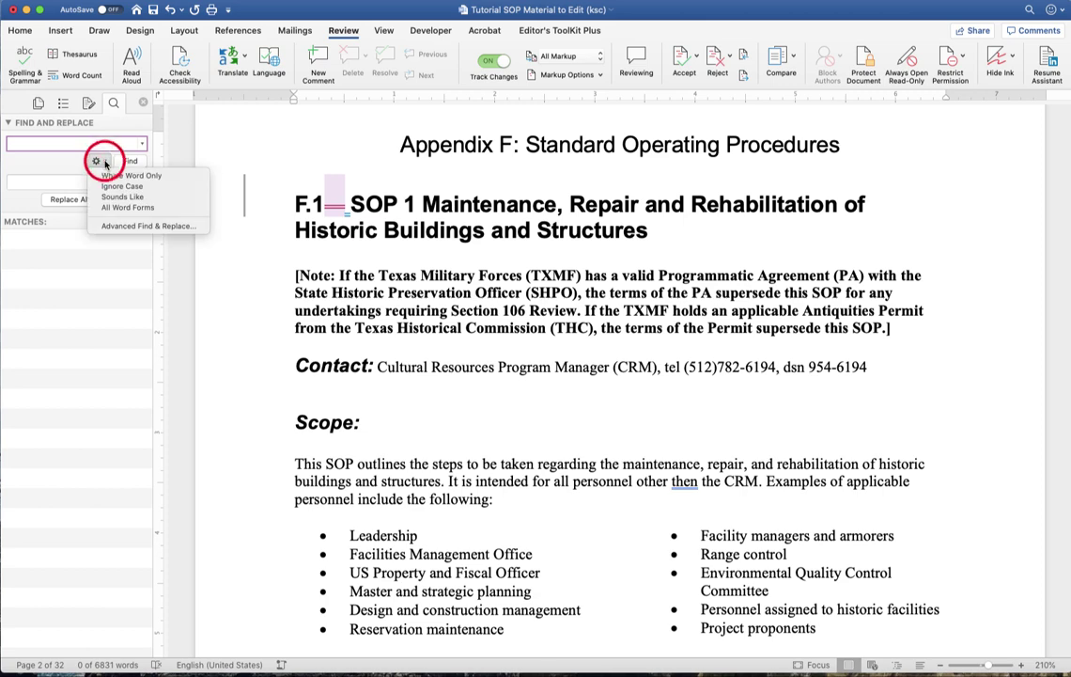
left_click(139, 227)
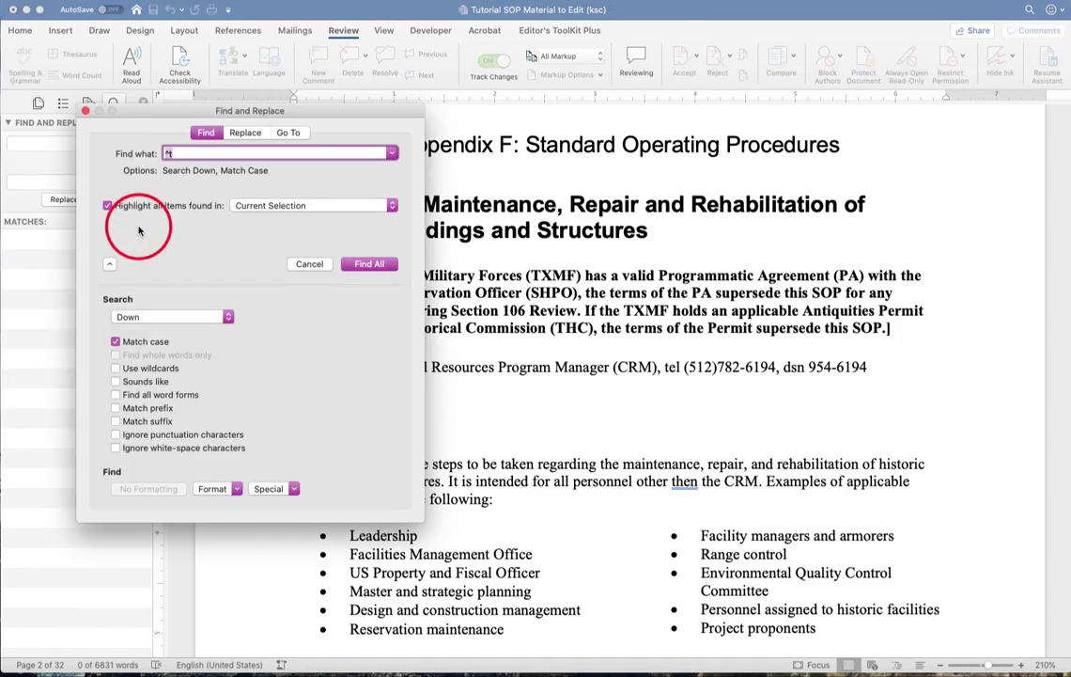
On the Replace tab, search for etc with Ignore punctuation on and Match case off.
left_click(248, 133)
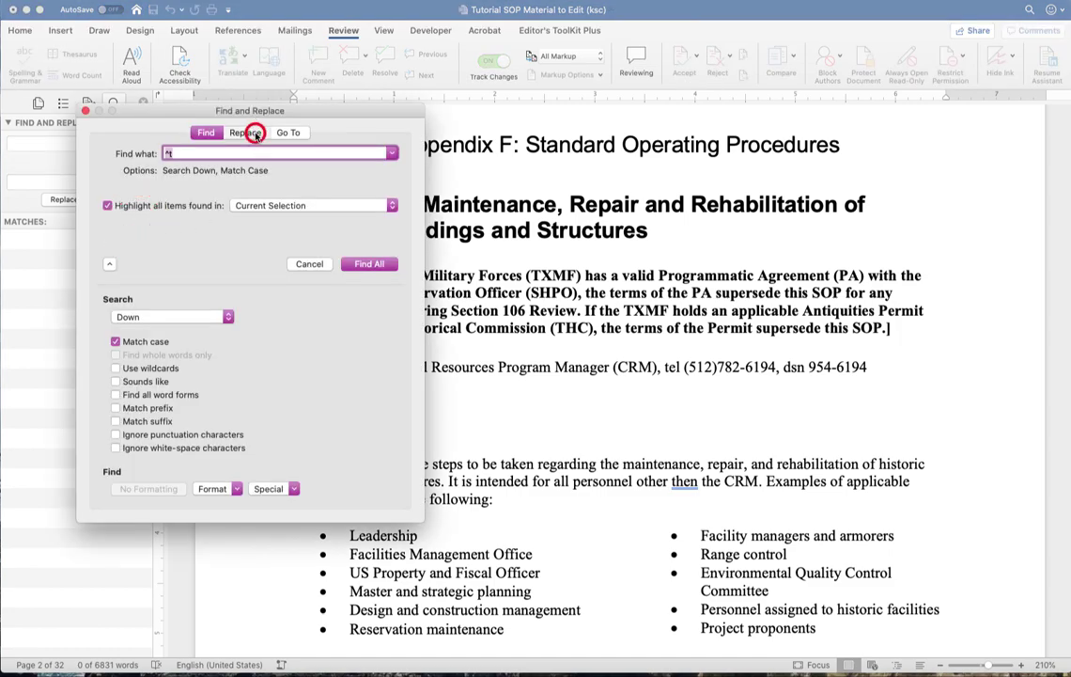
key("BackSpace")
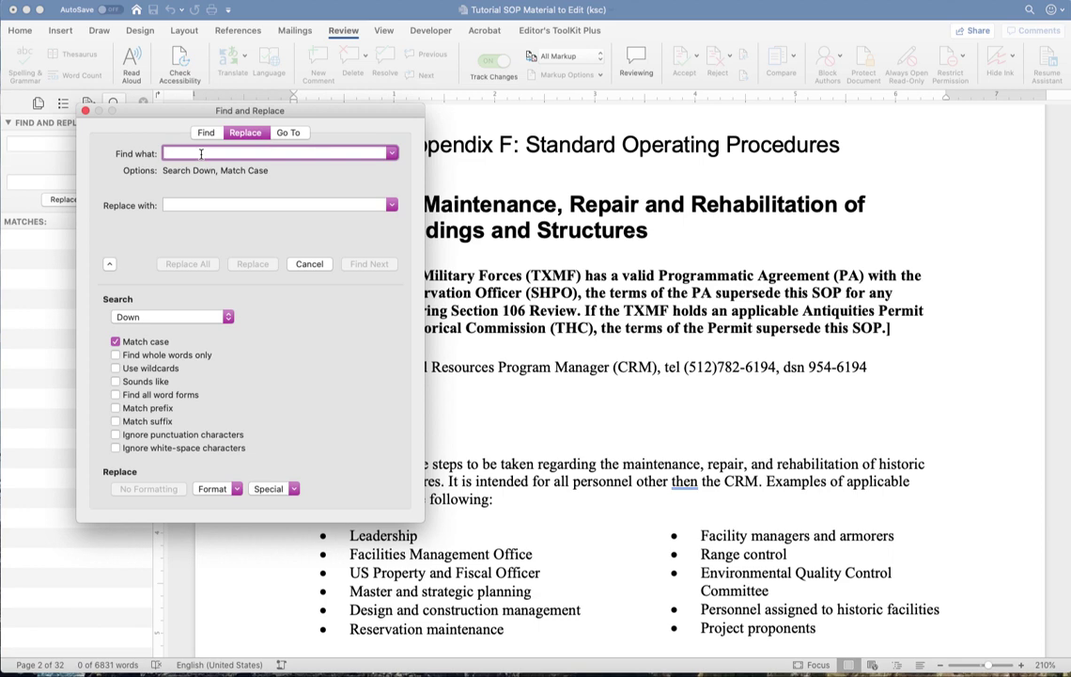
type("etc")
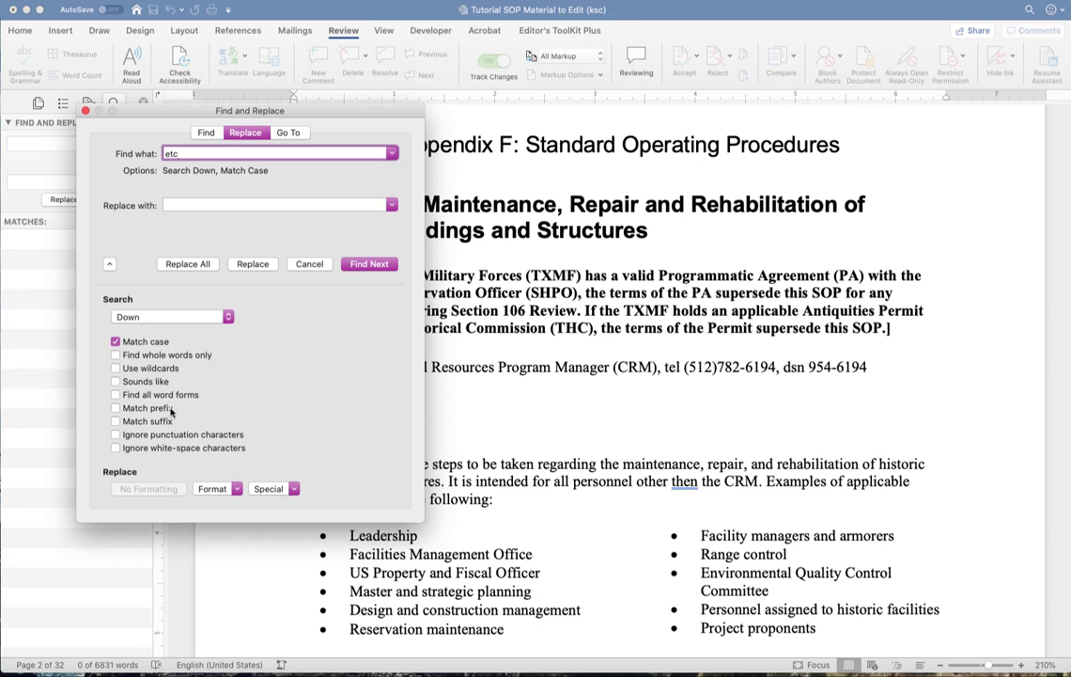
left_click(116, 435)
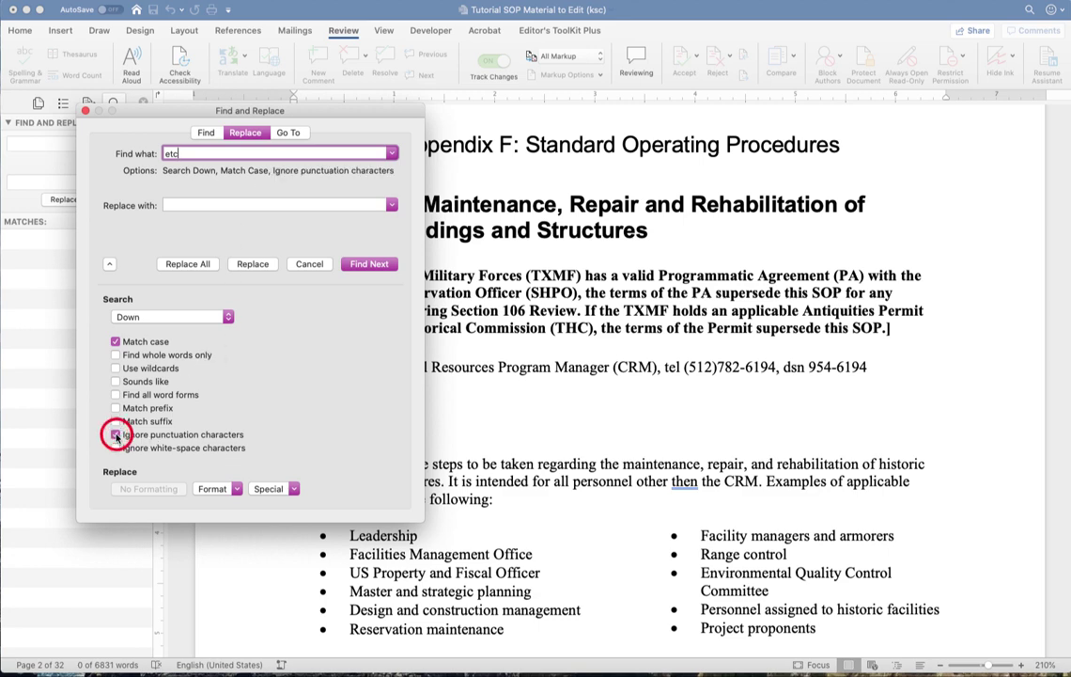
left_click(116, 343)
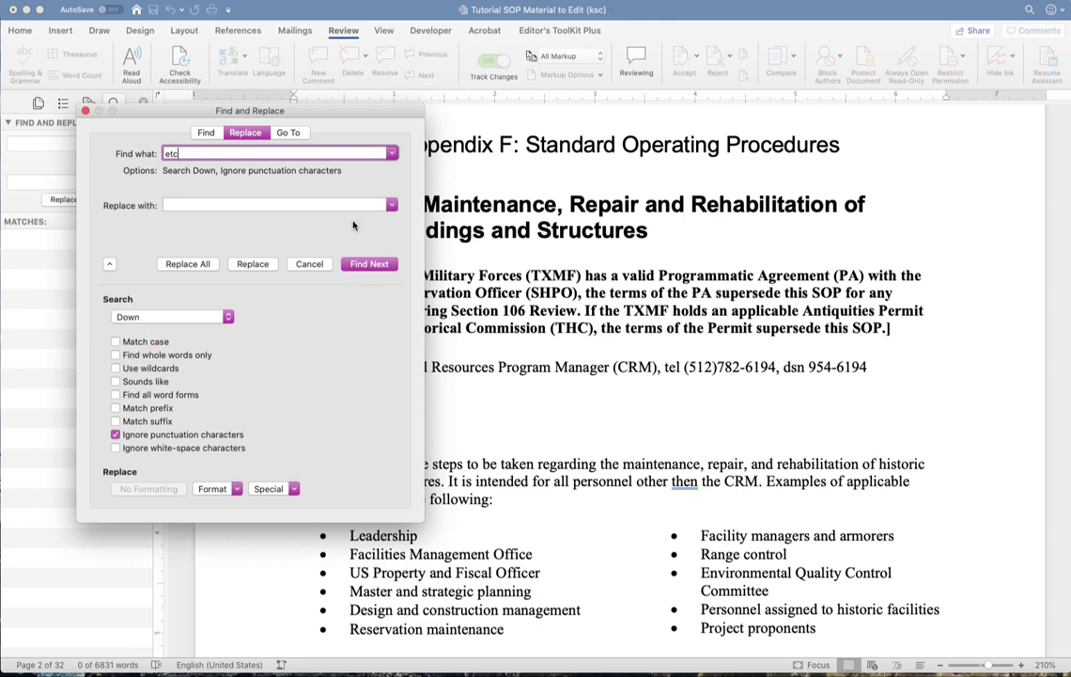
left_click_drag(319, 109, 248, 188)
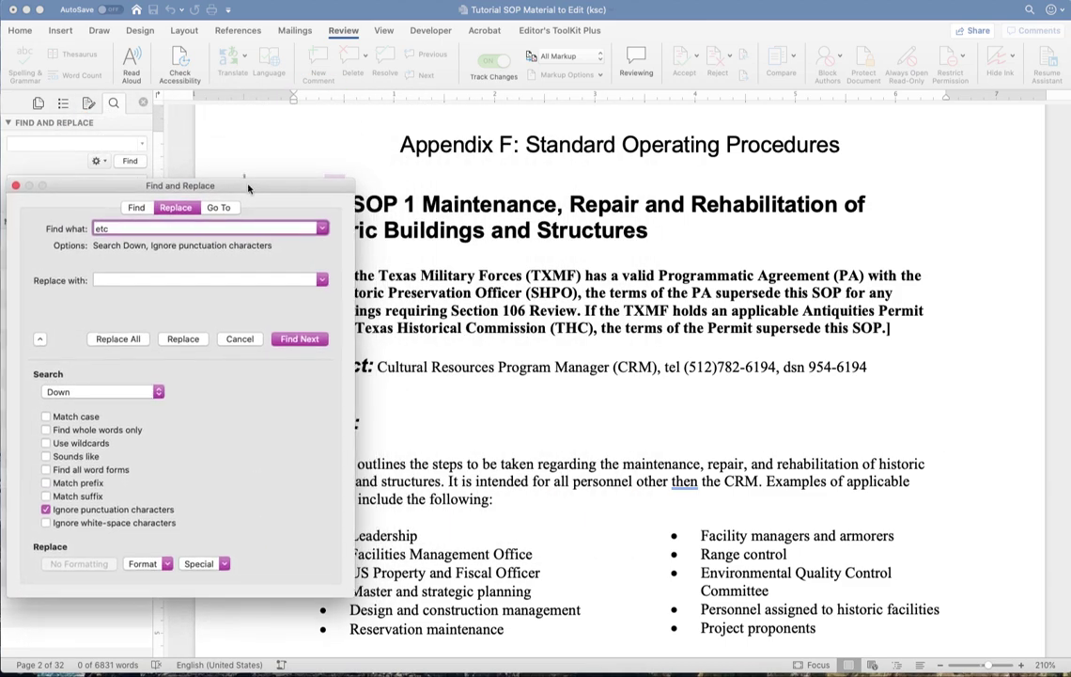
Step through etc matches, adding a period after etc in the natural disasters list and SOPs bullet.
left_click(299, 338)
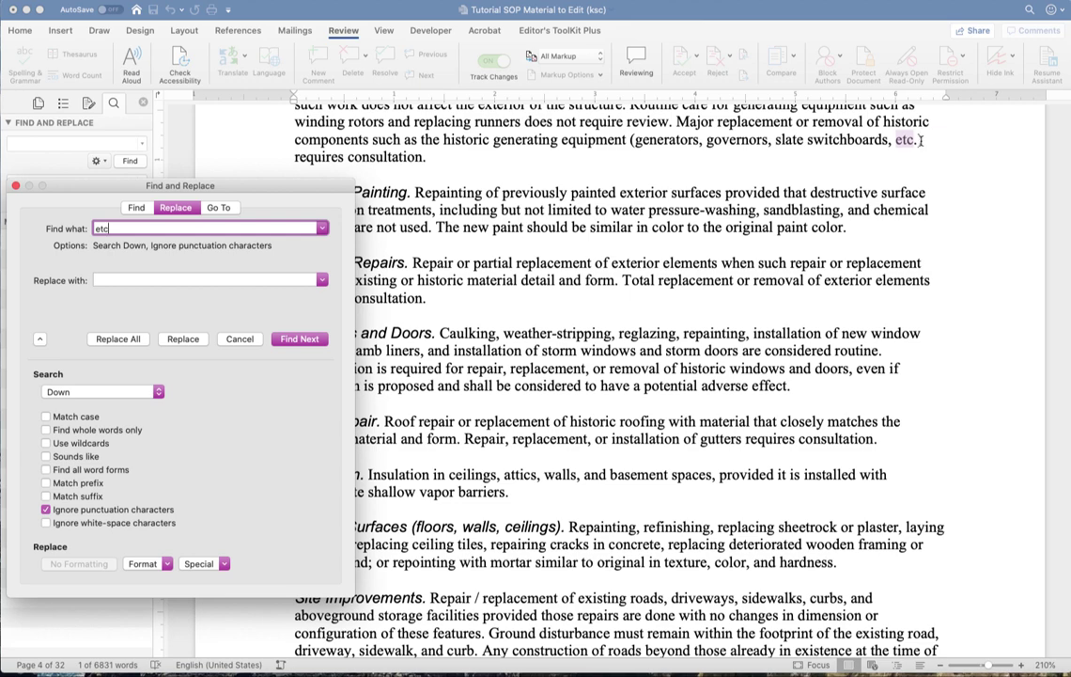
left_click(309, 340)
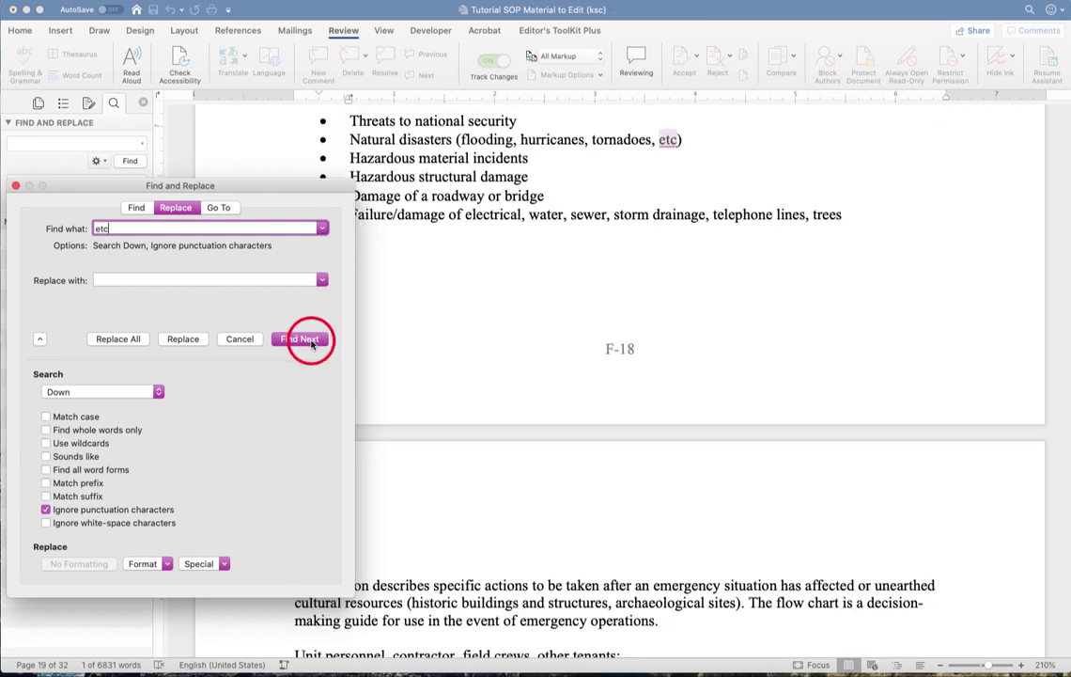
left_click(676, 139)
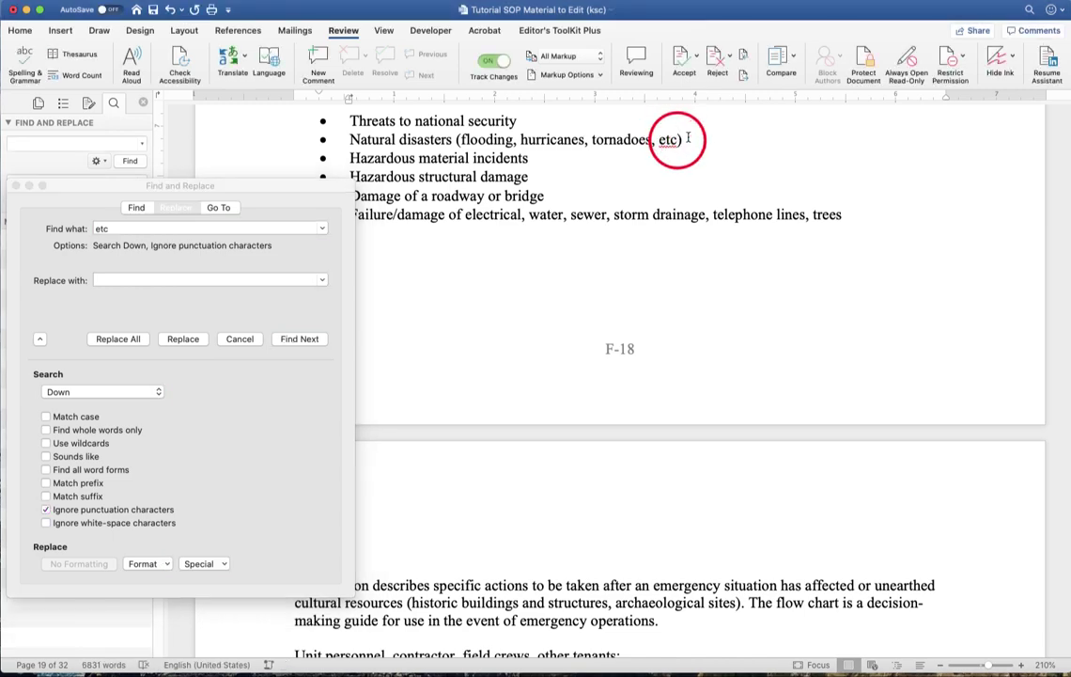
type(".")
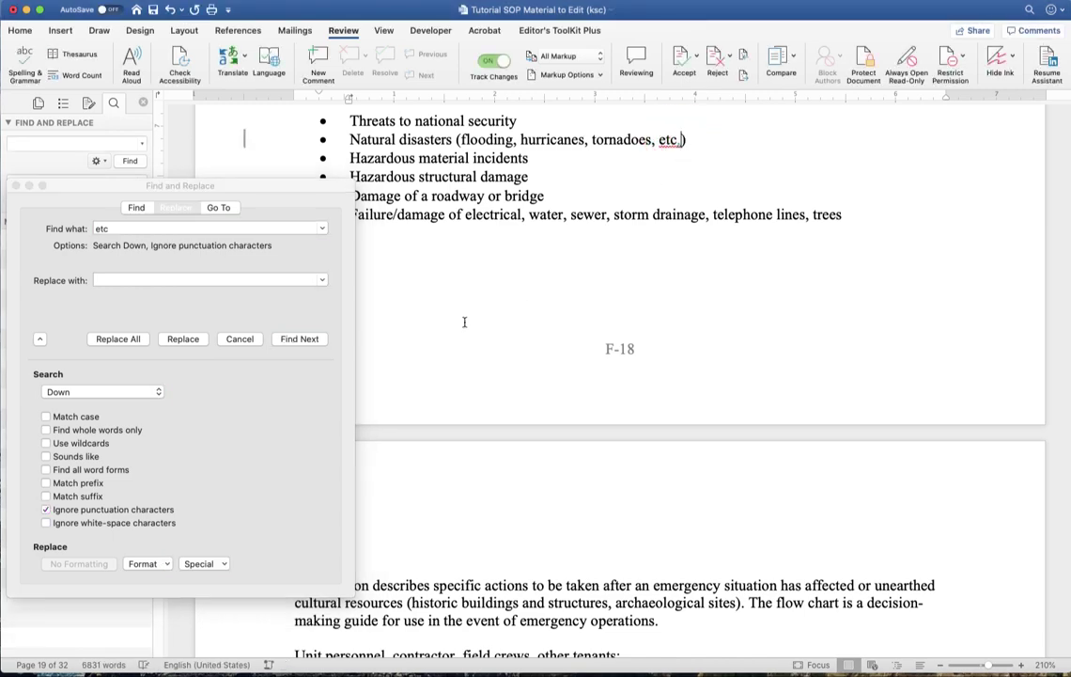
left_click(304, 340)
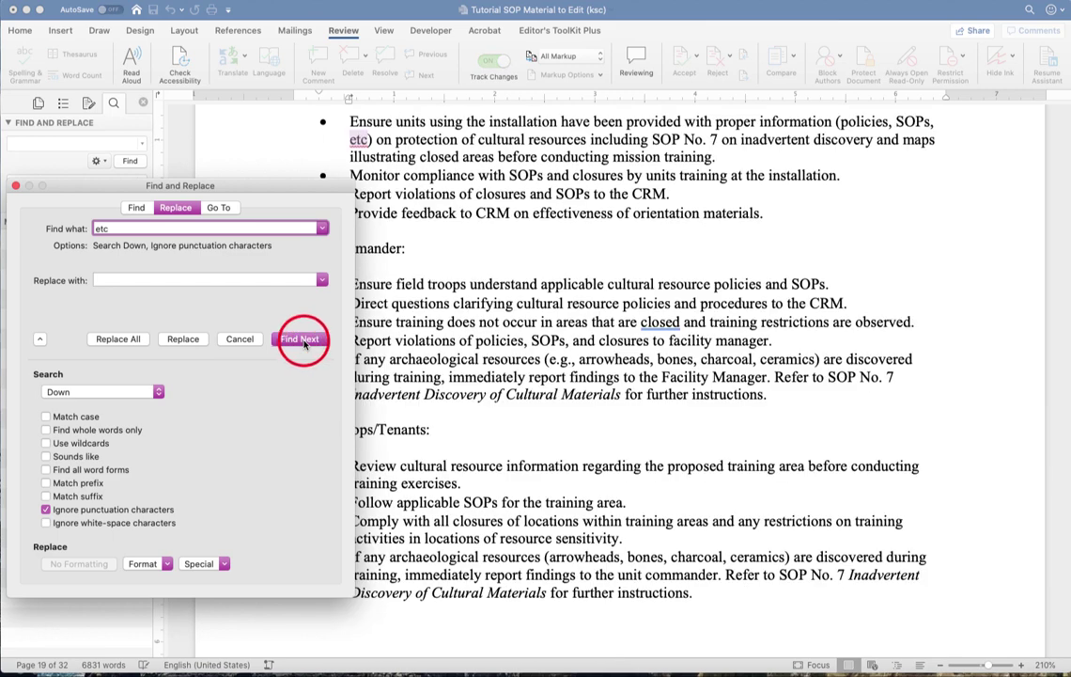
left_click(367, 139)
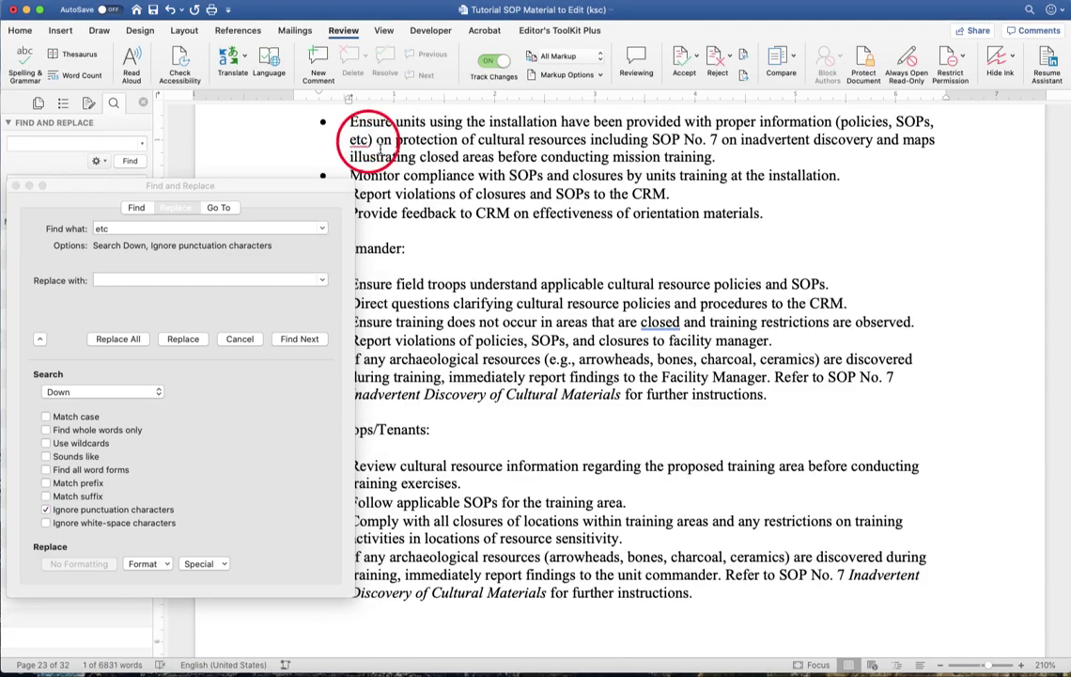
type(".")
left_click(286, 340)
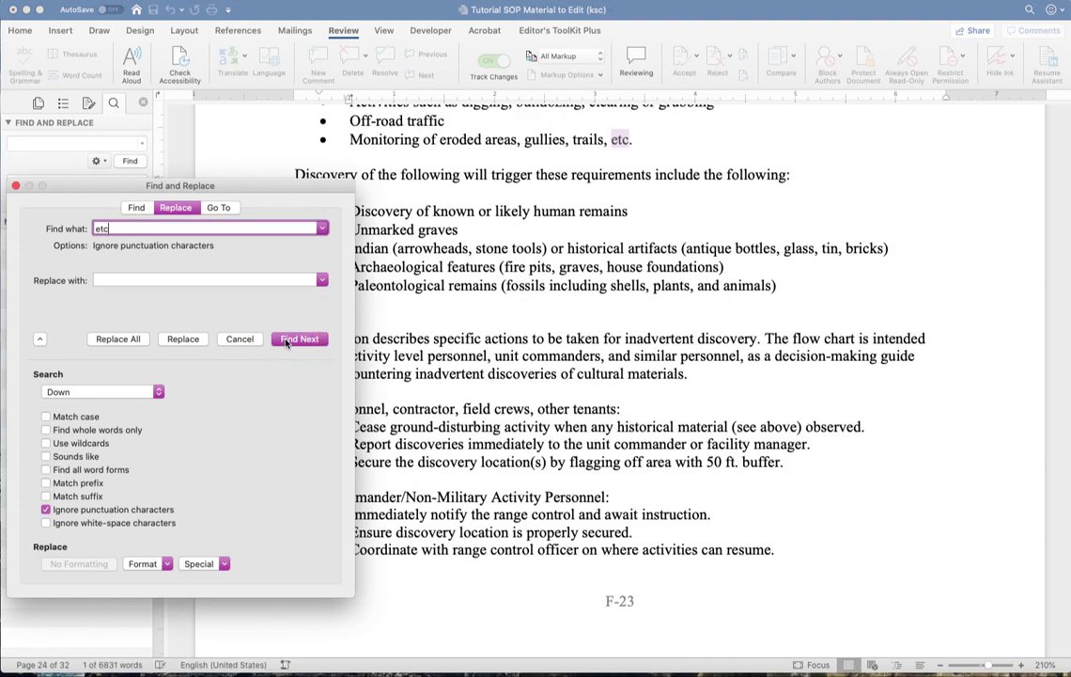
left_click(287, 341)
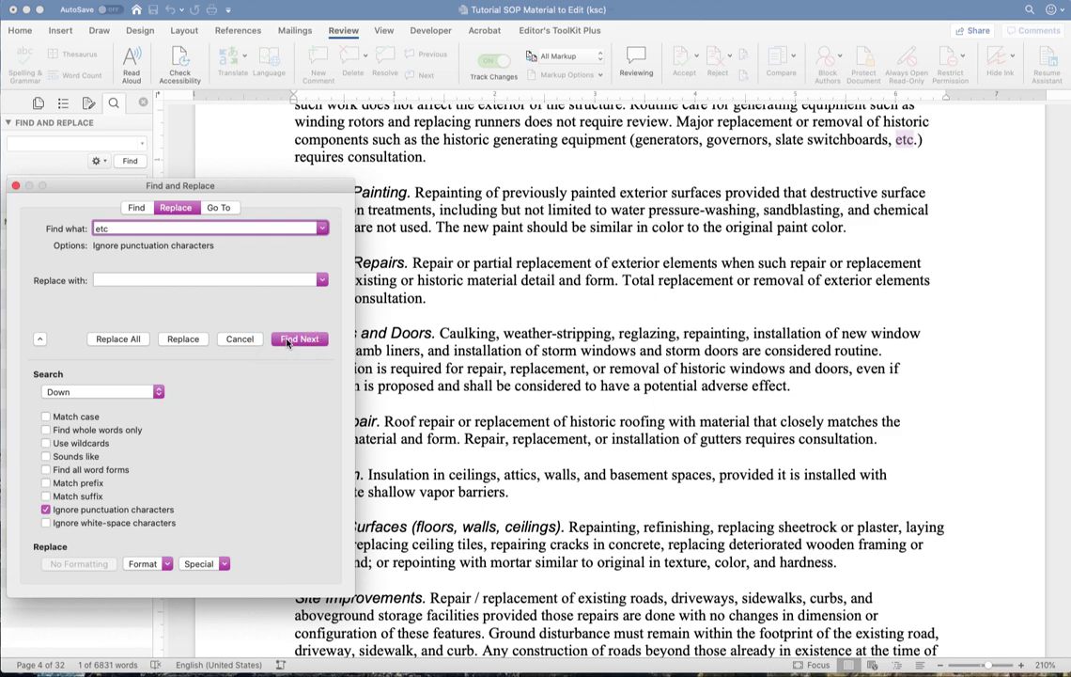
Clear the etc term, turn off Ignore punctuation, and search for solid-line Underline formatting.
left_click_drag(118, 227, 86, 227)
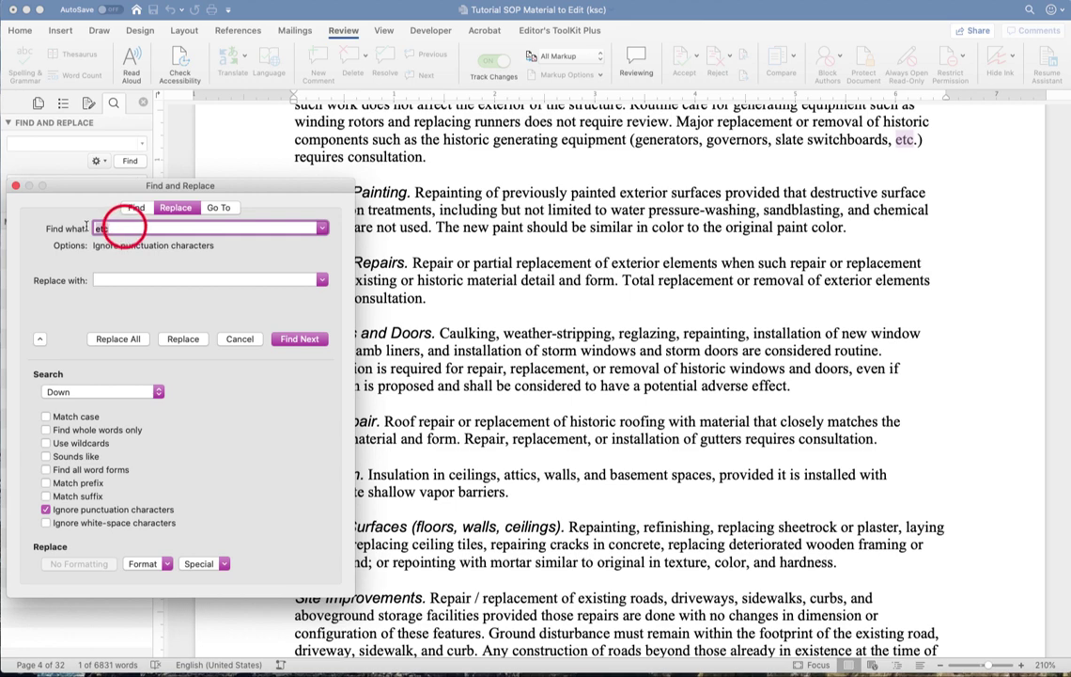
key("BackSpace")
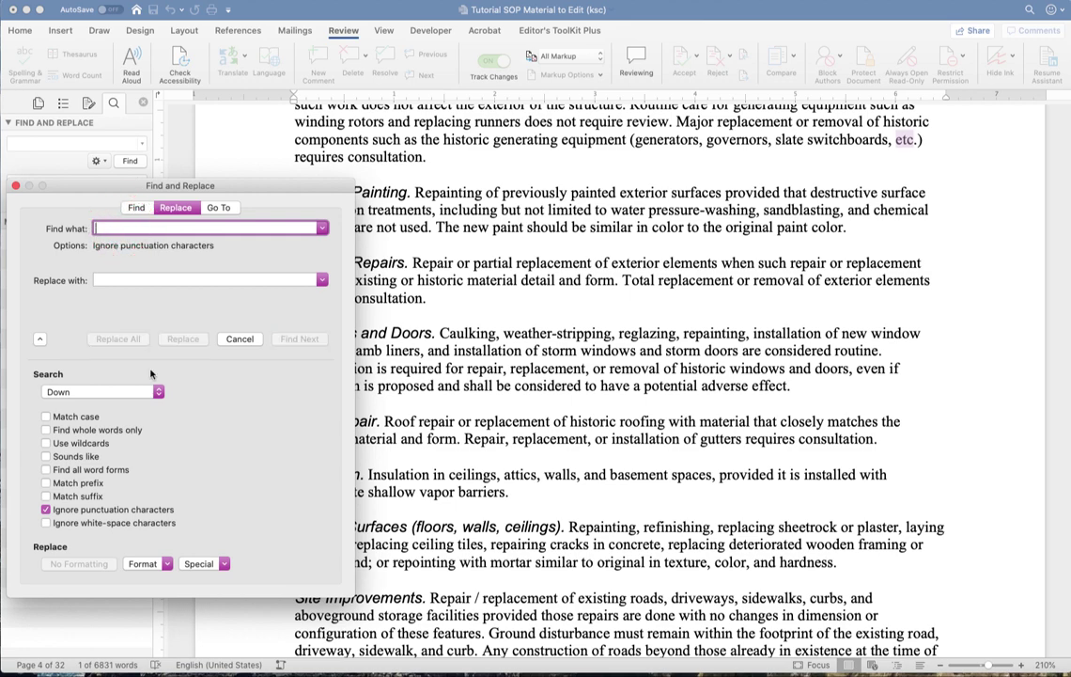
left_click(47, 511)
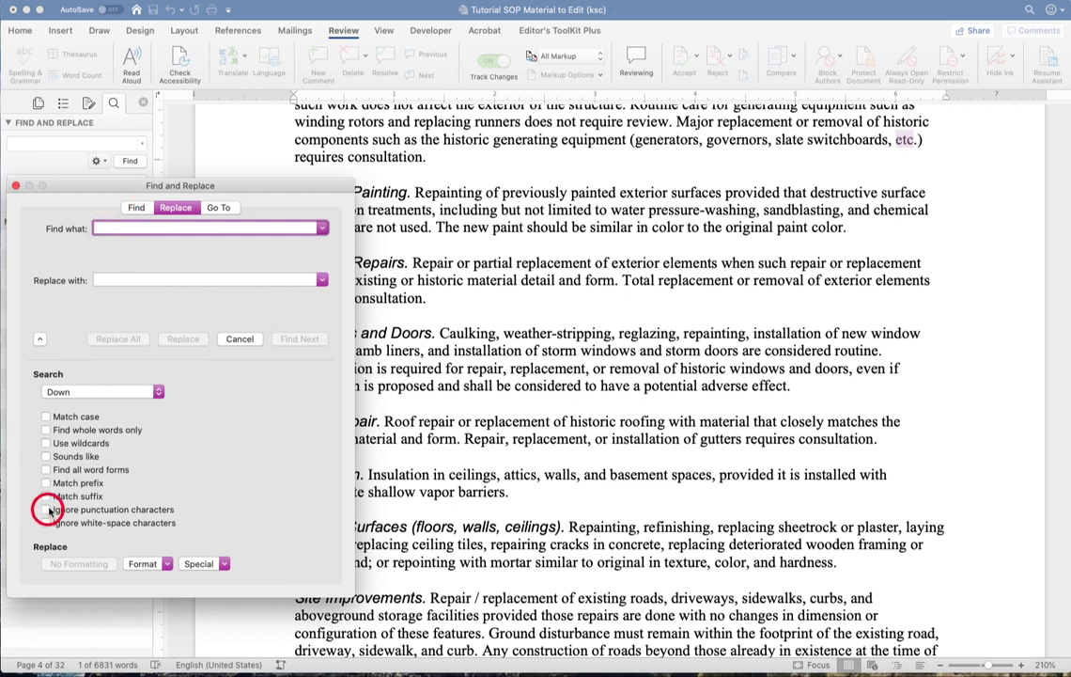
left_click(162, 563)
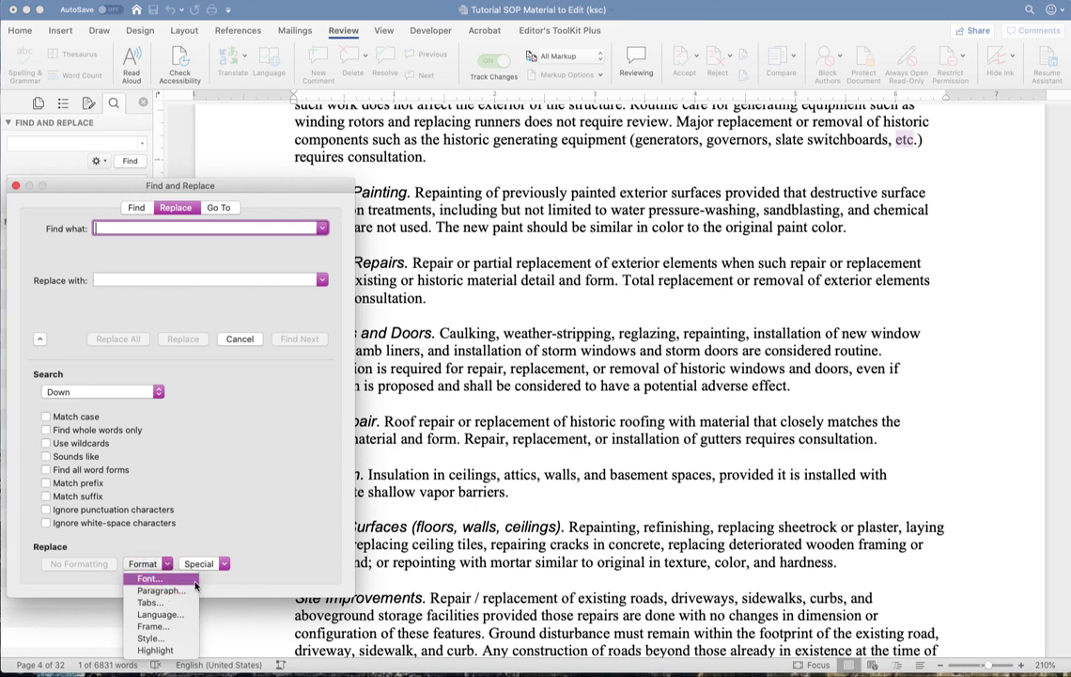
left_click(193, 584)
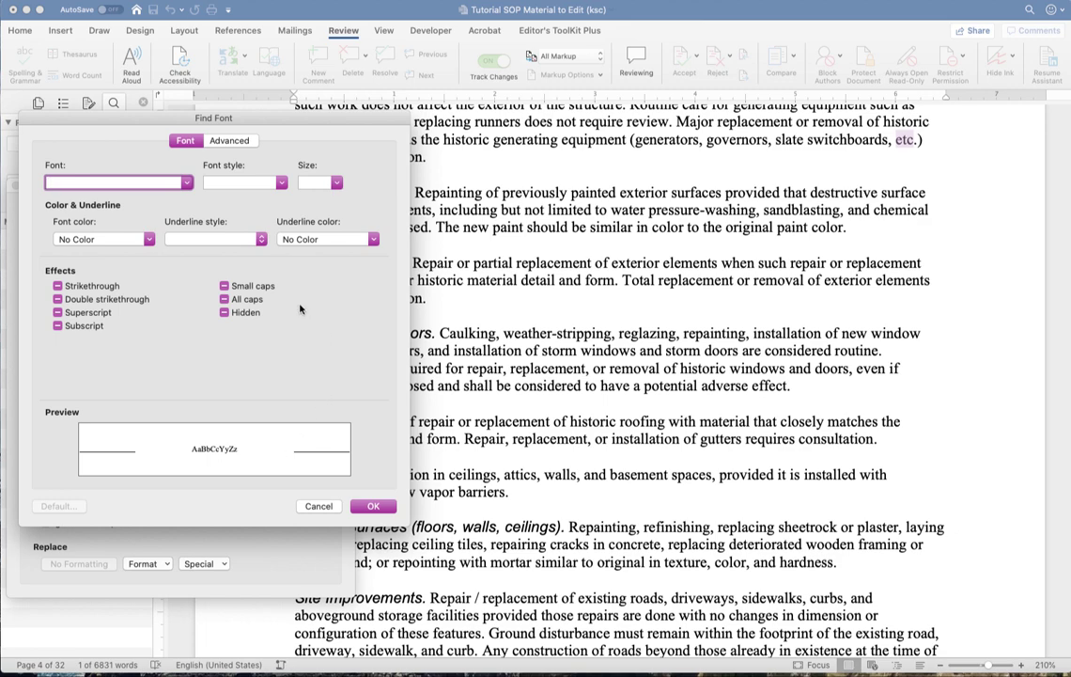
left_click(261, 241)
left_click(261, 241)
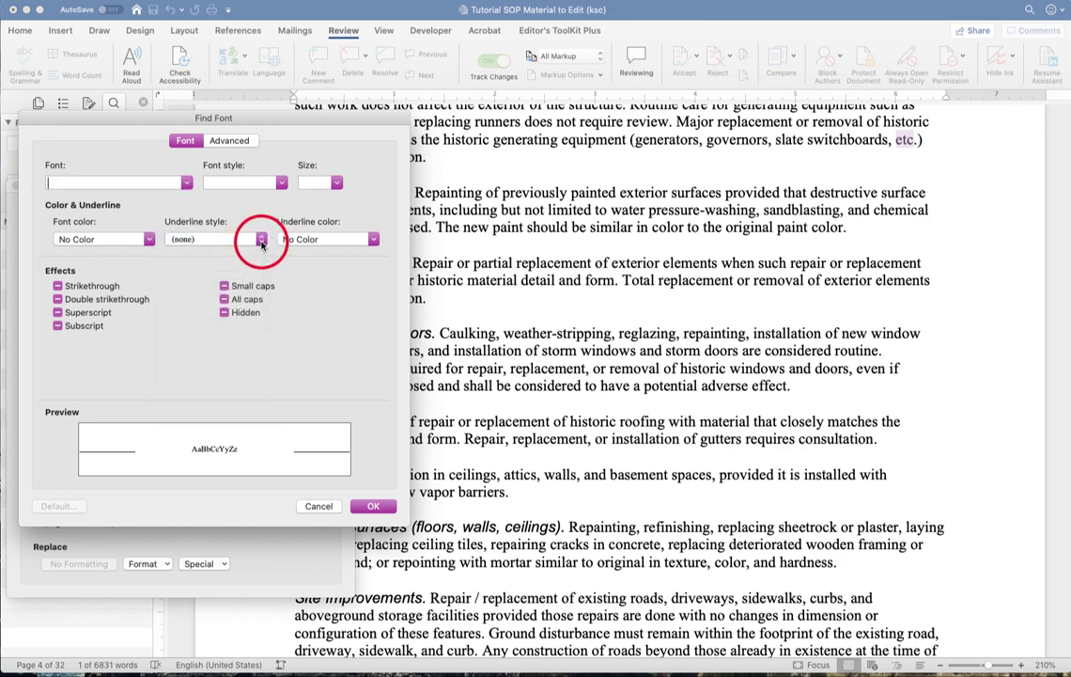
left_click(261, 241)
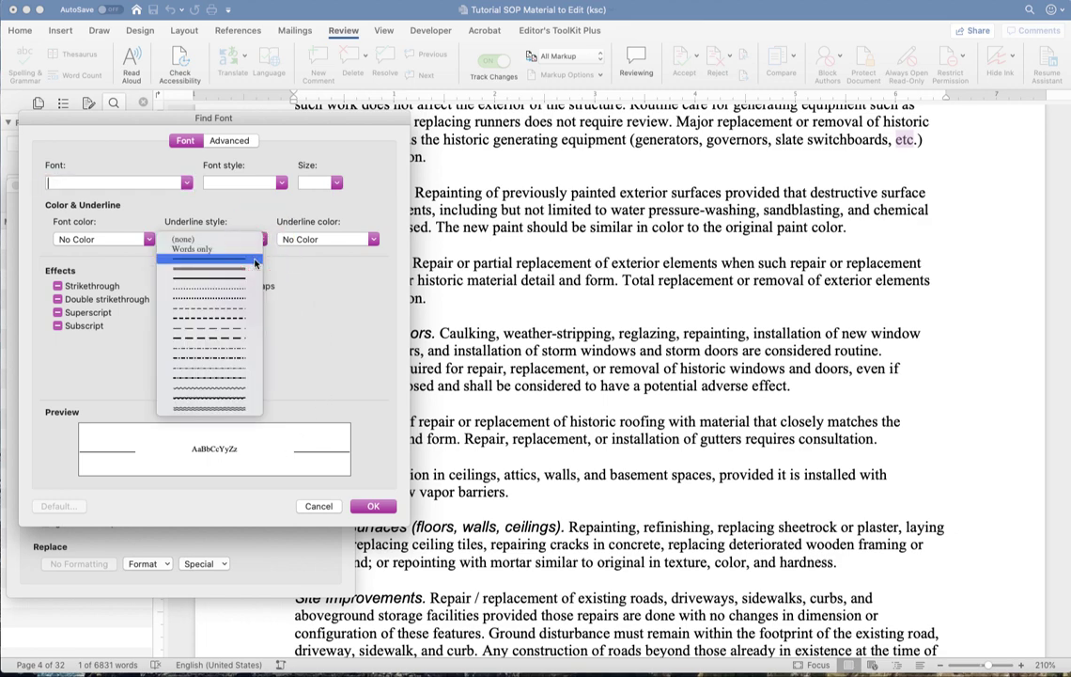
left_click(252, 264)
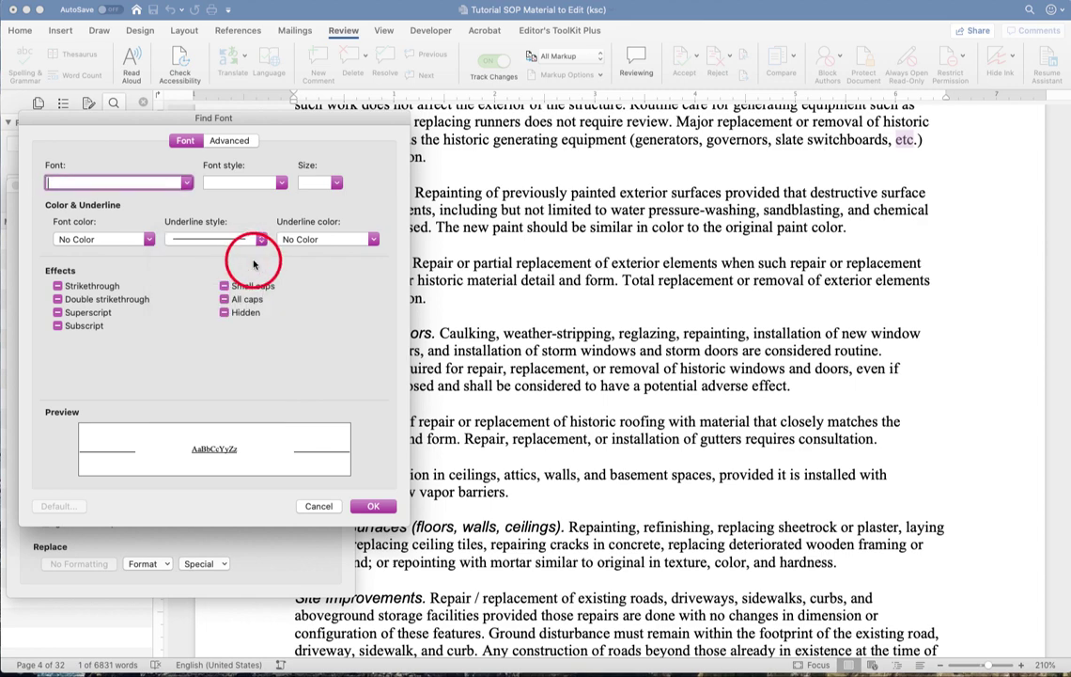
left_click(389, 510)
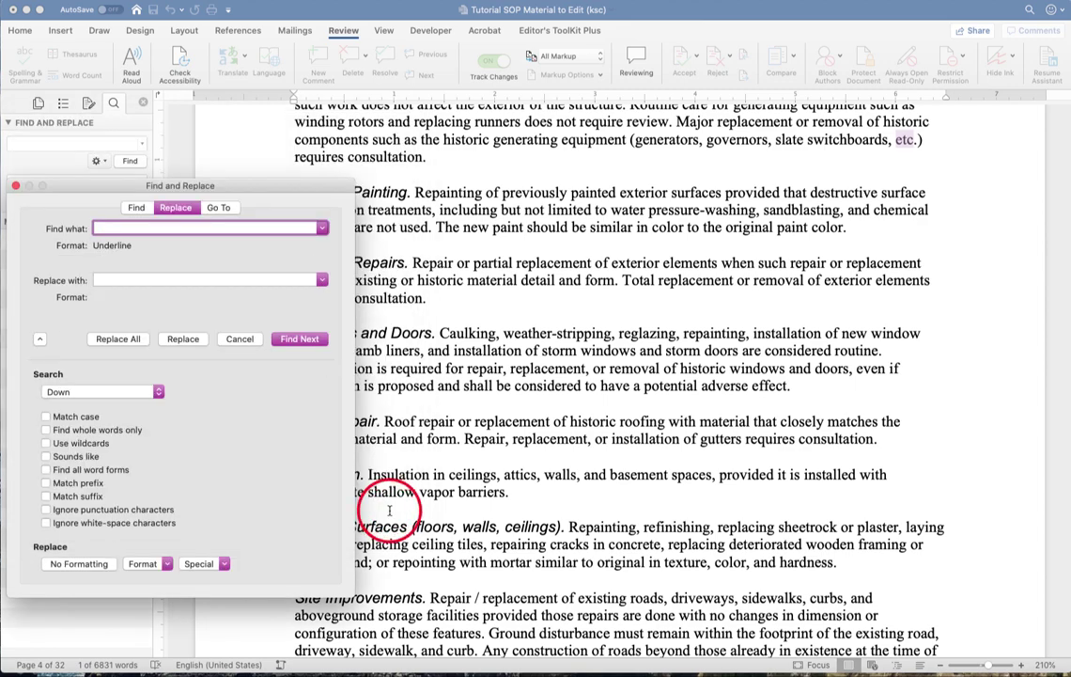
Set the replacement font format to no underline and Replace All, changing 45 passages.
left_click(180, 278)
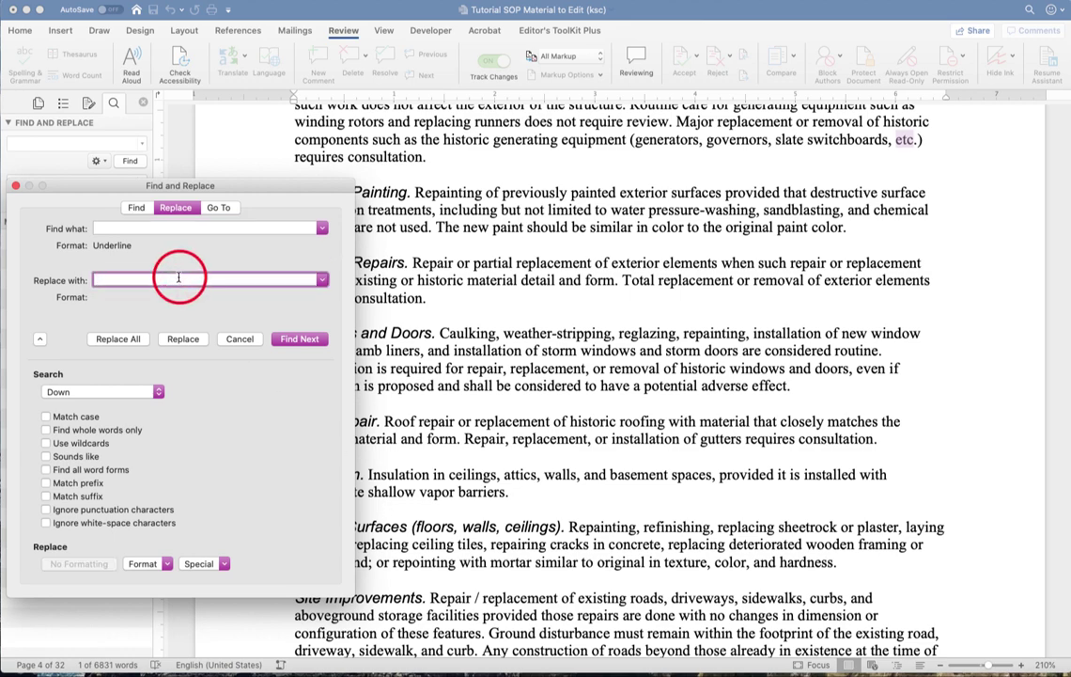
left_click(168, 564)
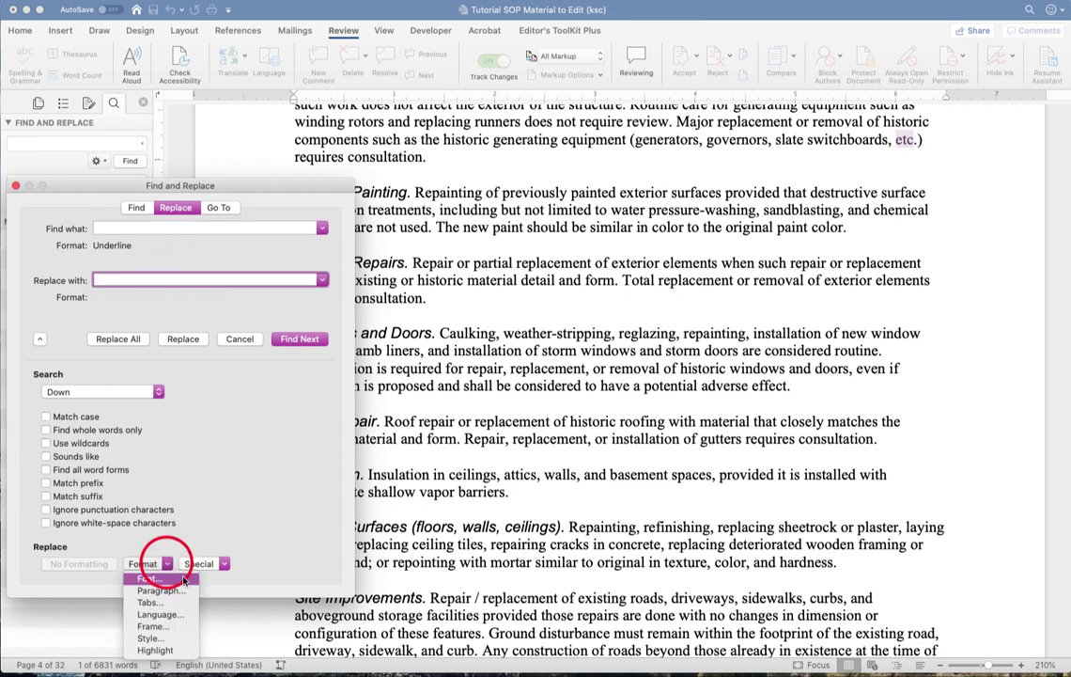
left_click(187, 580)
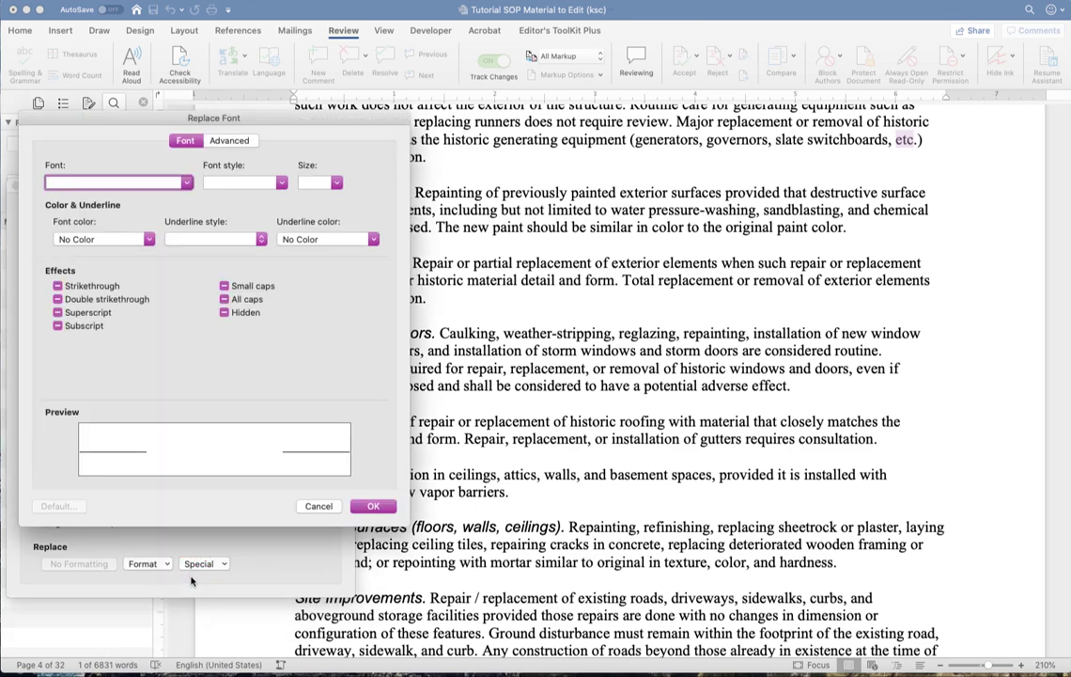
left_click_drag(263, 239, 203, 239)
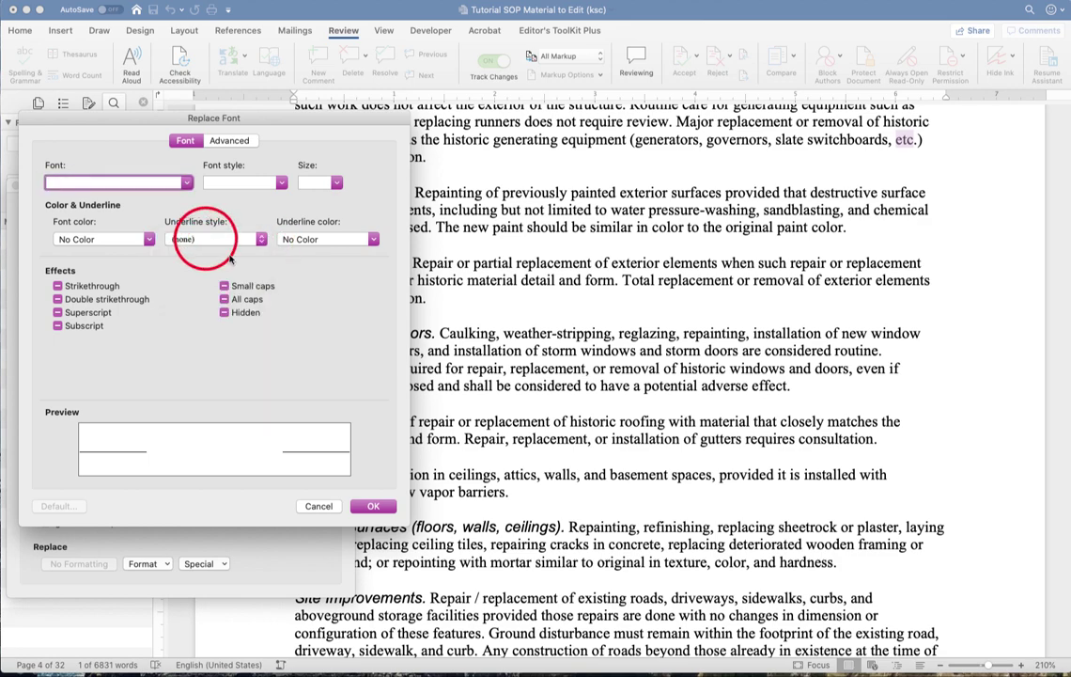
left_click(373, 506)
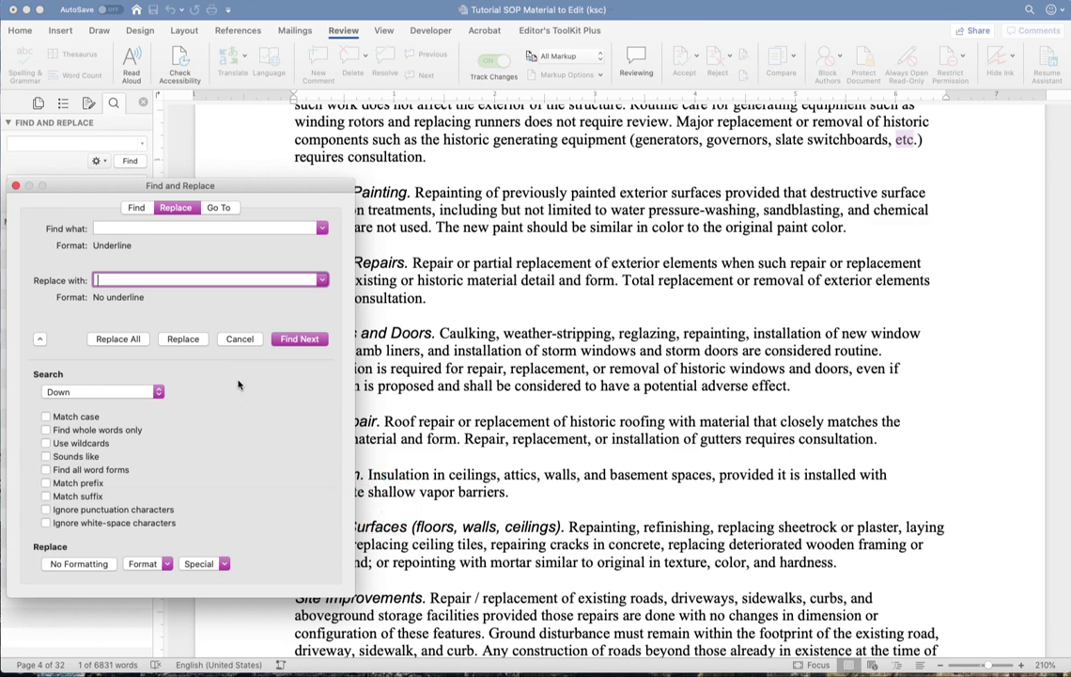
left_click(118, 339)
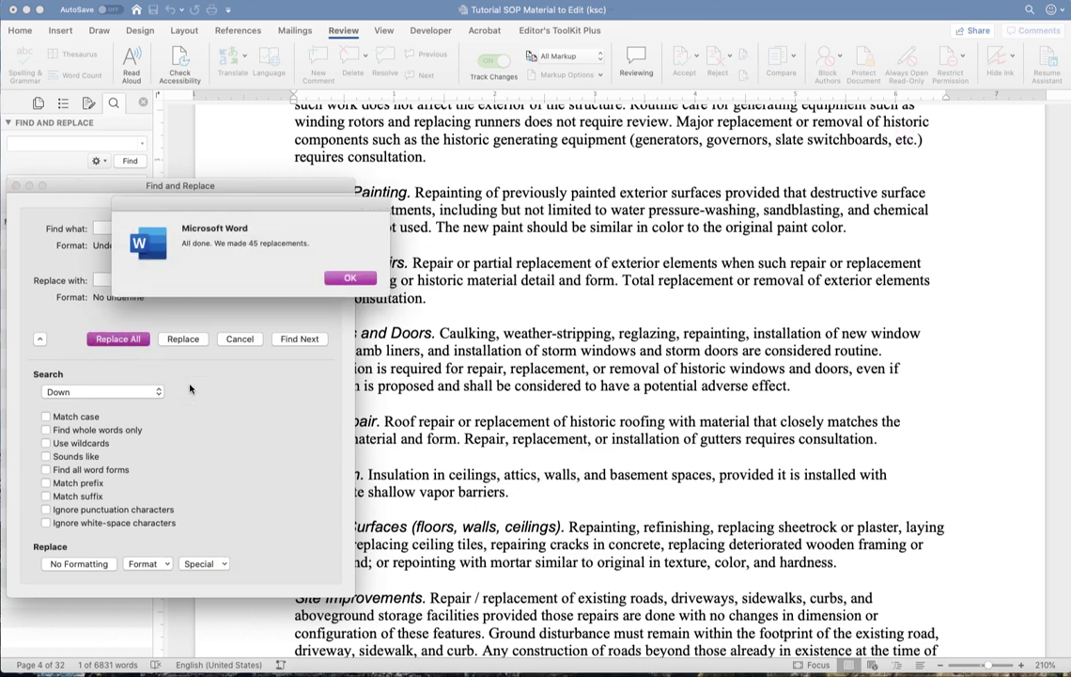
left_click(366, 279)
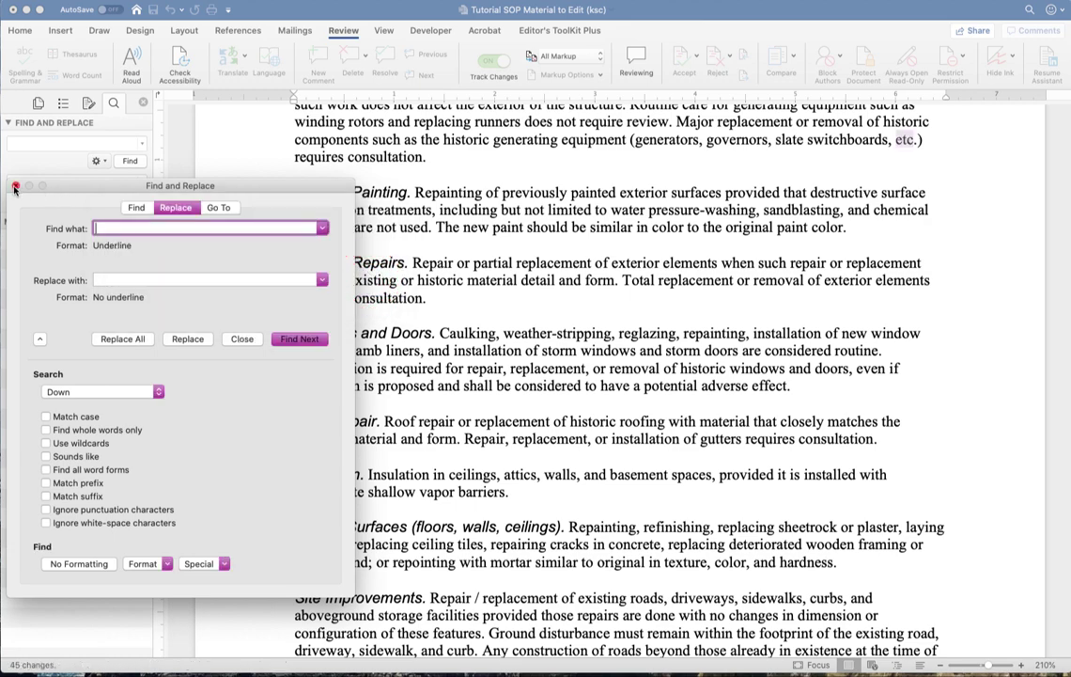
Close Find and Replace, switch the Review display to No Markup, then back to All Markup.
left_click(14, 188)
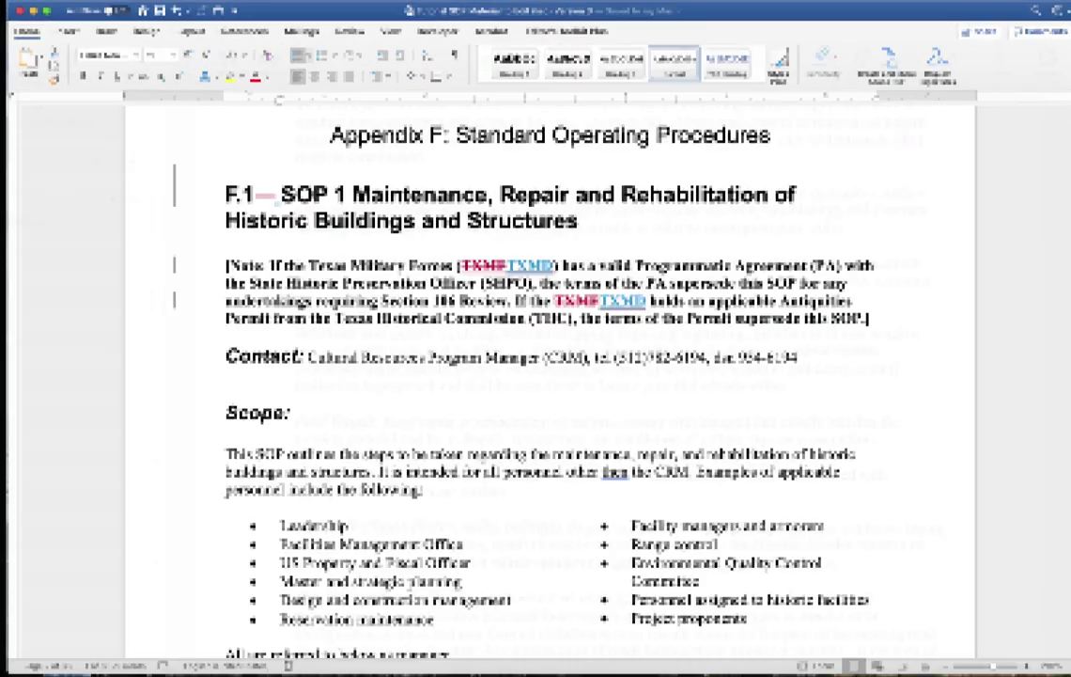
left_click(345, 31)
left_click(492, 62)
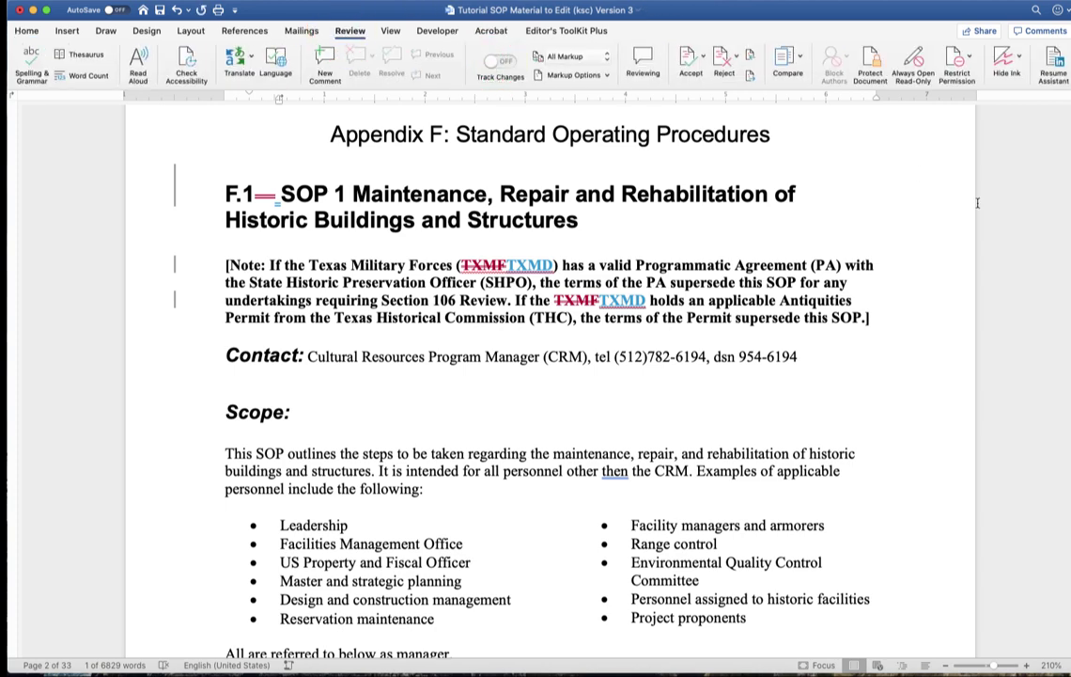
left_click(606, 56)
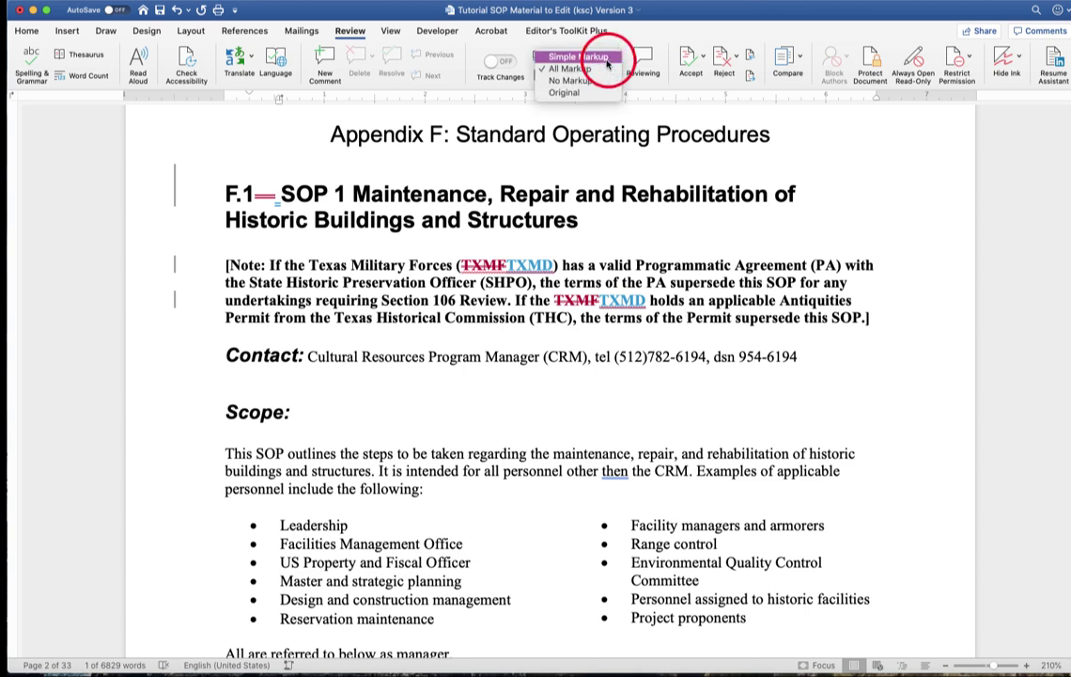
left_click(591, 82)
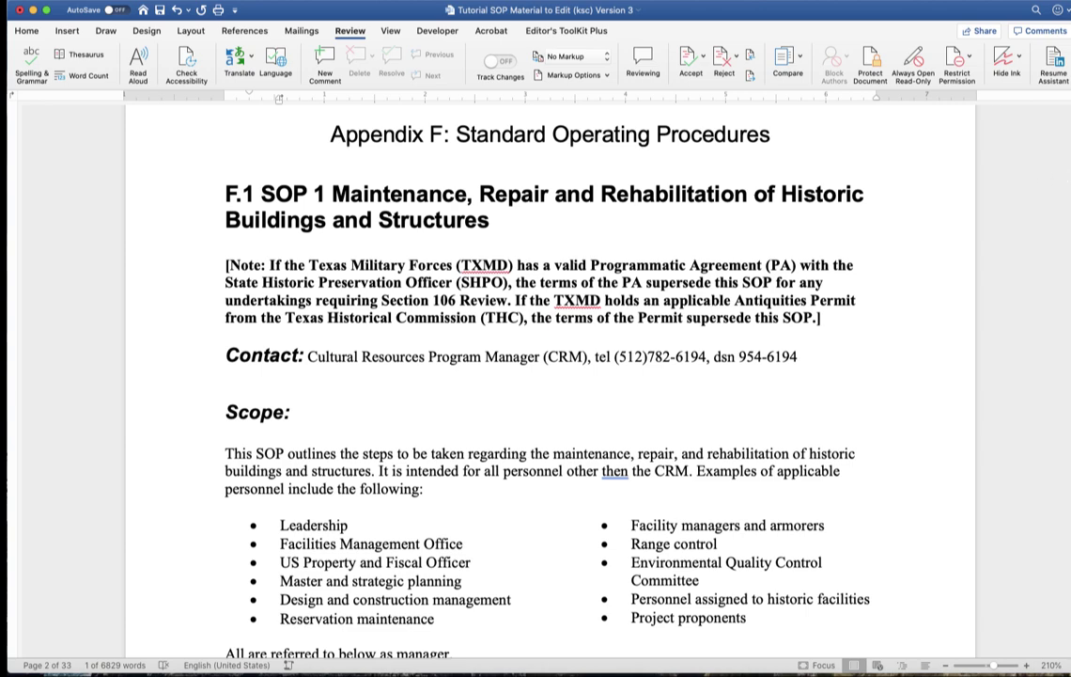
left_click(606, 58)
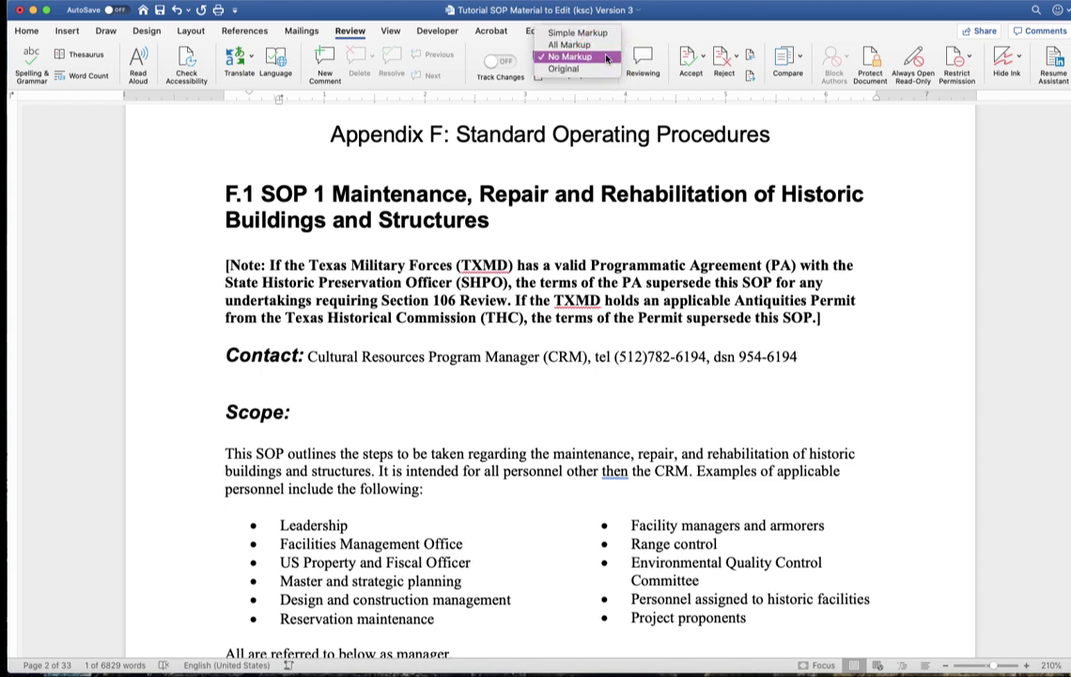
left_click(567, 44)
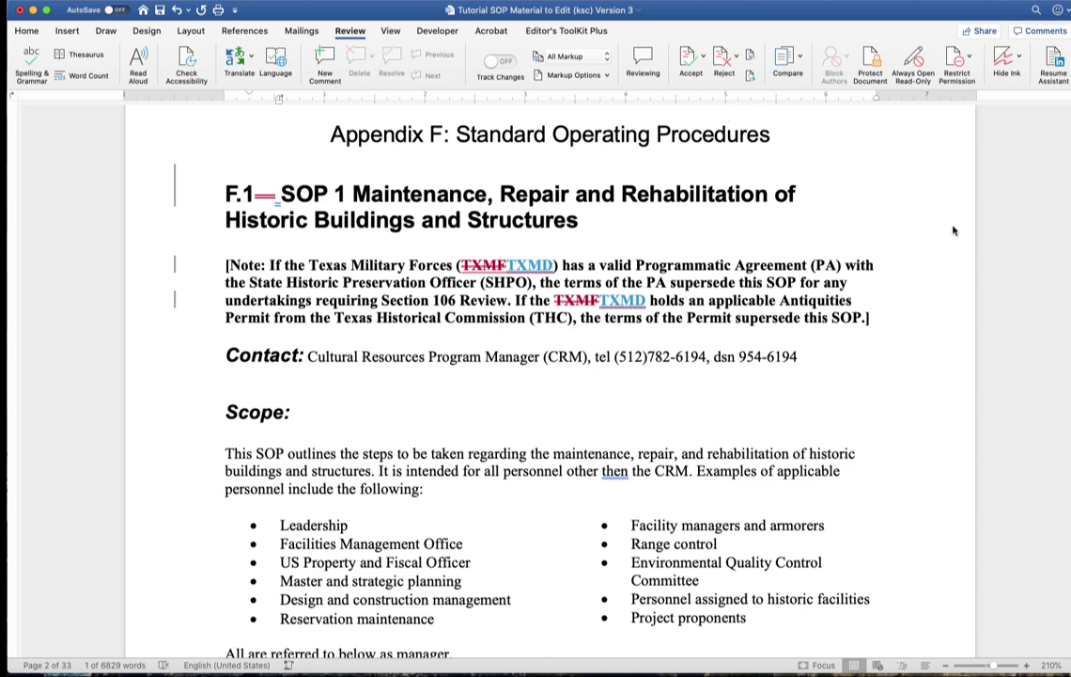
Show tracked revisions in balloons in the margin.
left_click(602, 80)
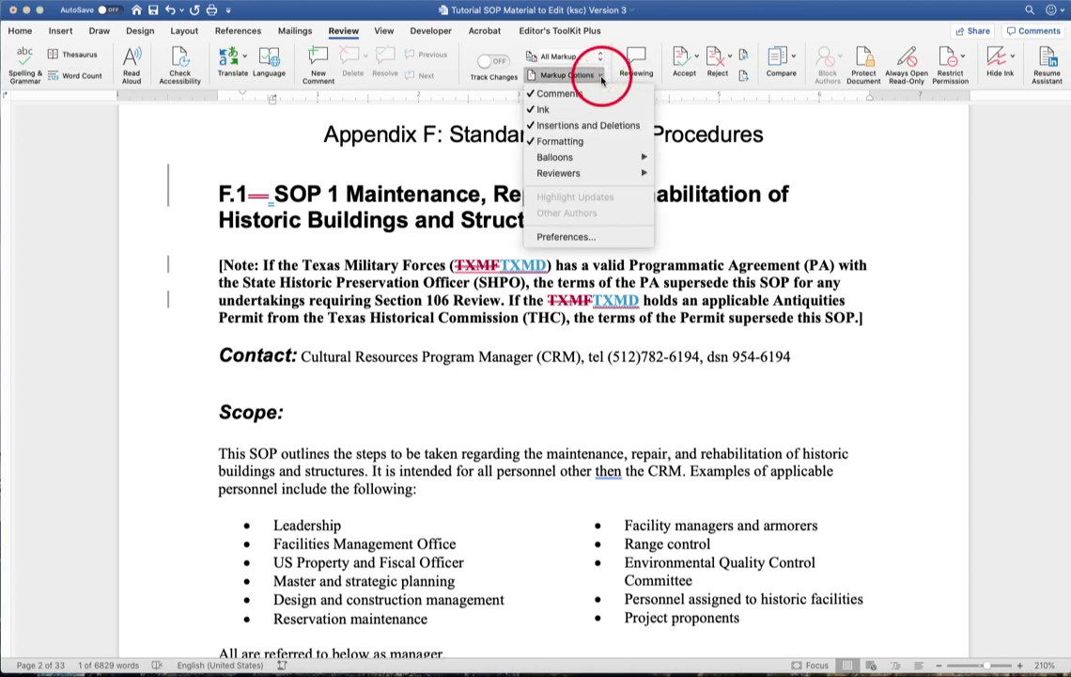
mouse_move(640, 164)
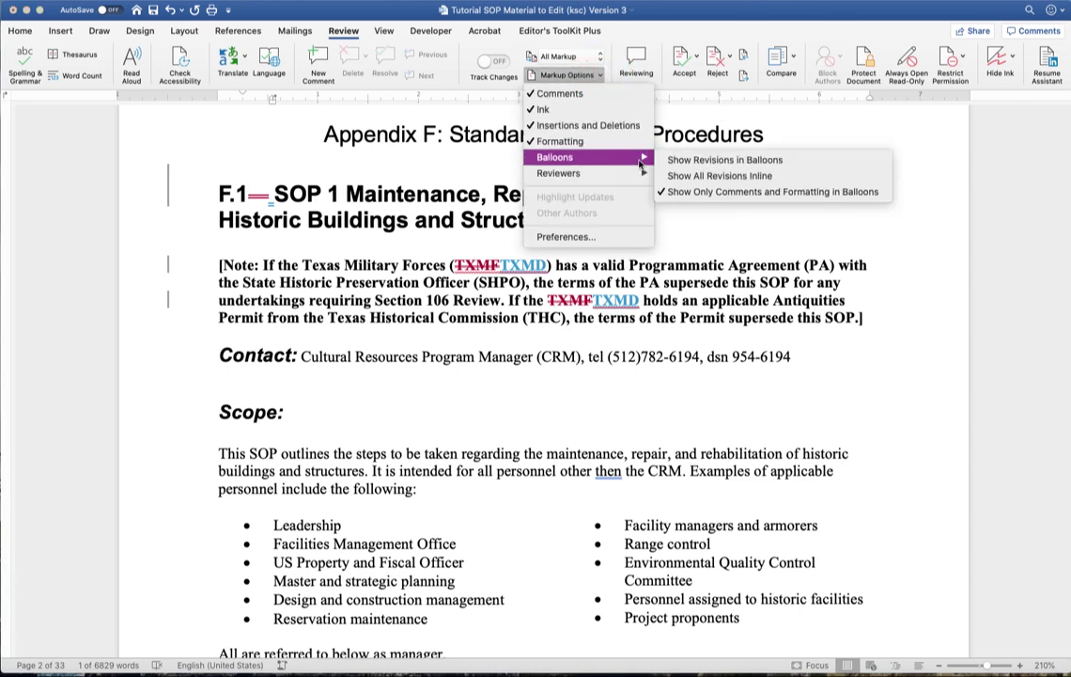
left_click(754, 161)
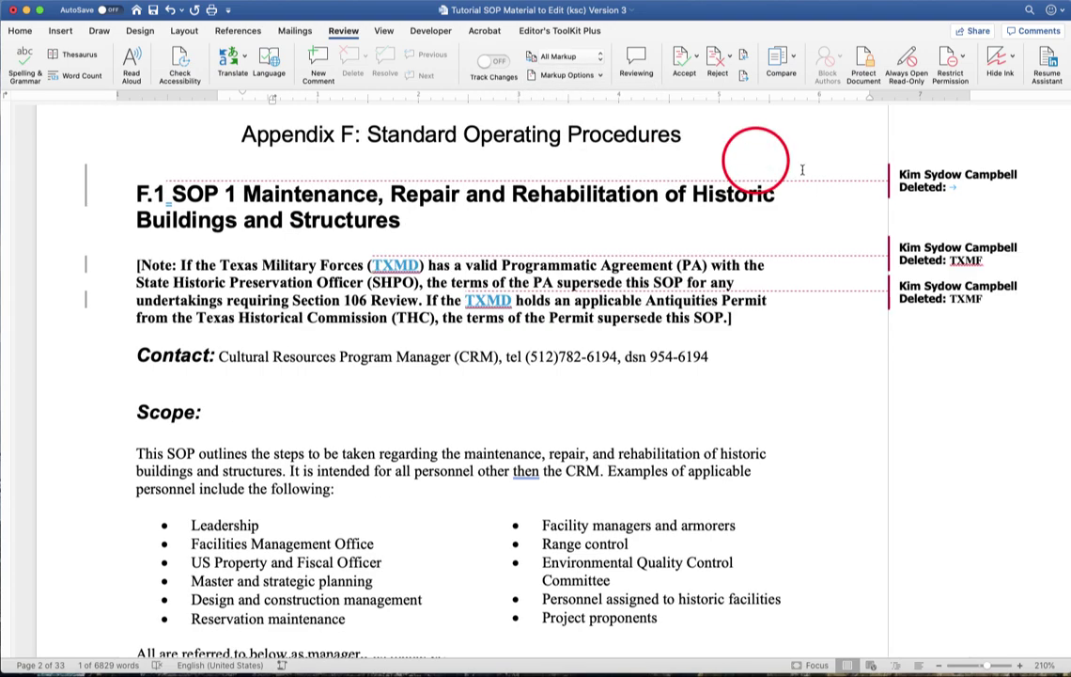
Zoom the page out to 180% so the TXMF and tab deletion balloons sit beside the F.1 text.
left_click(941, 665)
left_click(941, 666)
left_click(941, 666)
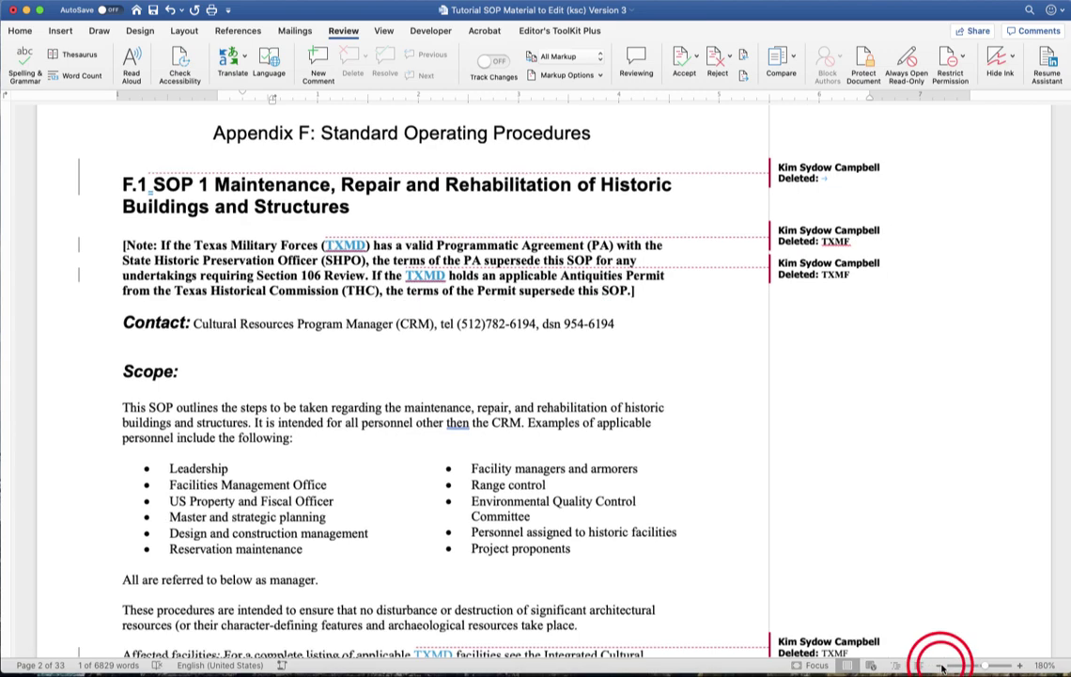
scroll(966, 571, "down", 5)
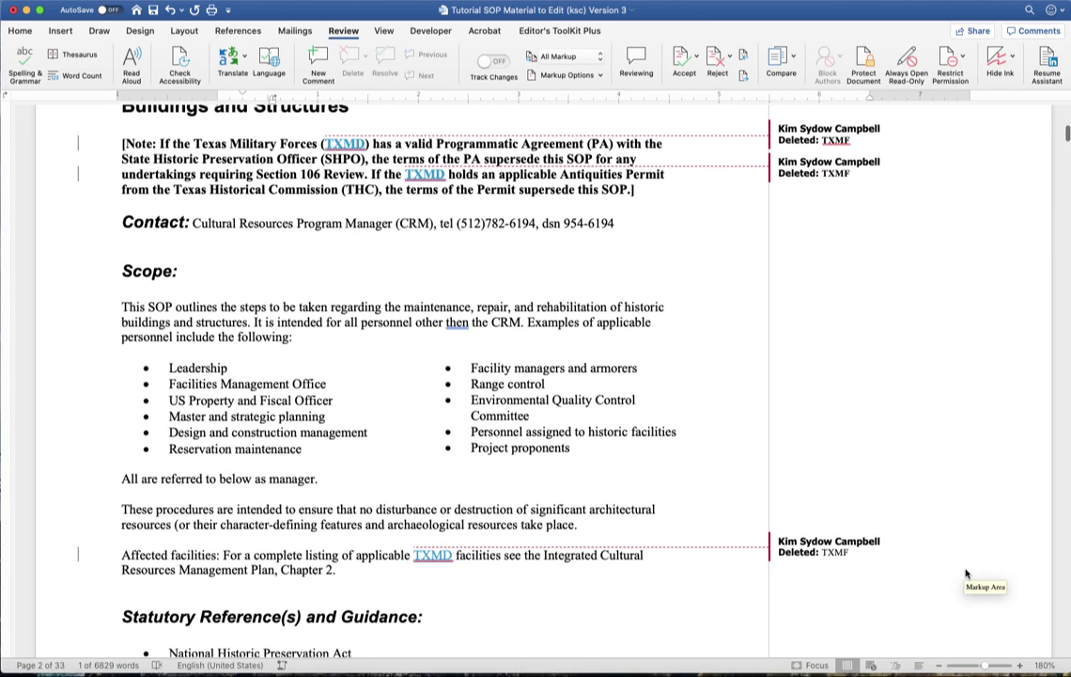
scroll(966, 571, "up", 10)
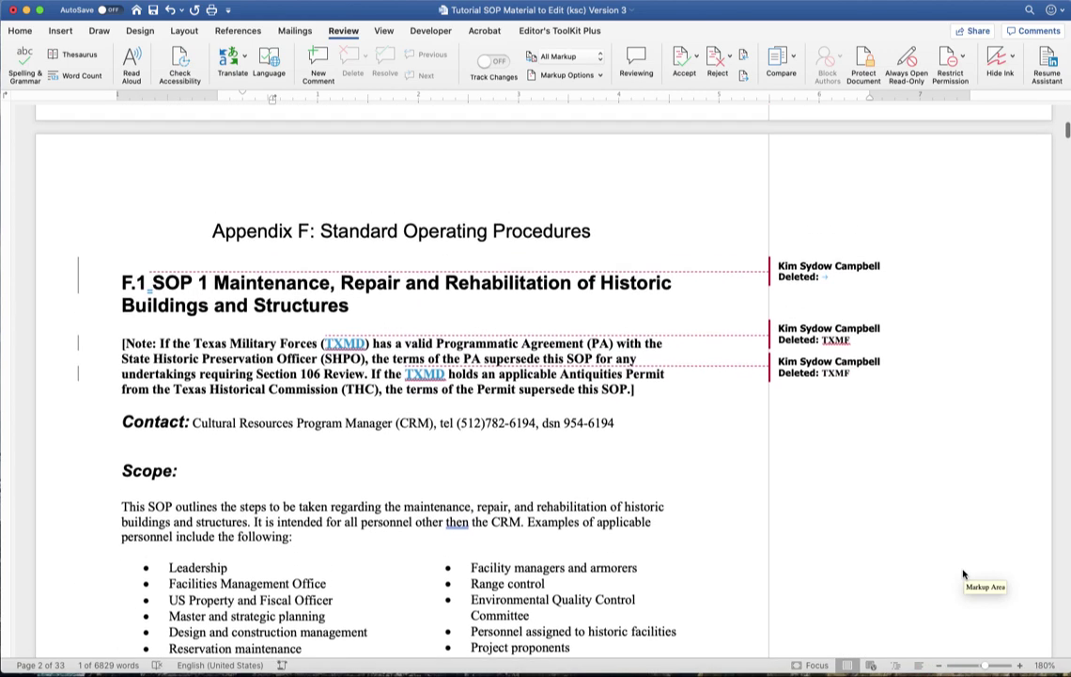
left_click(592, 75)
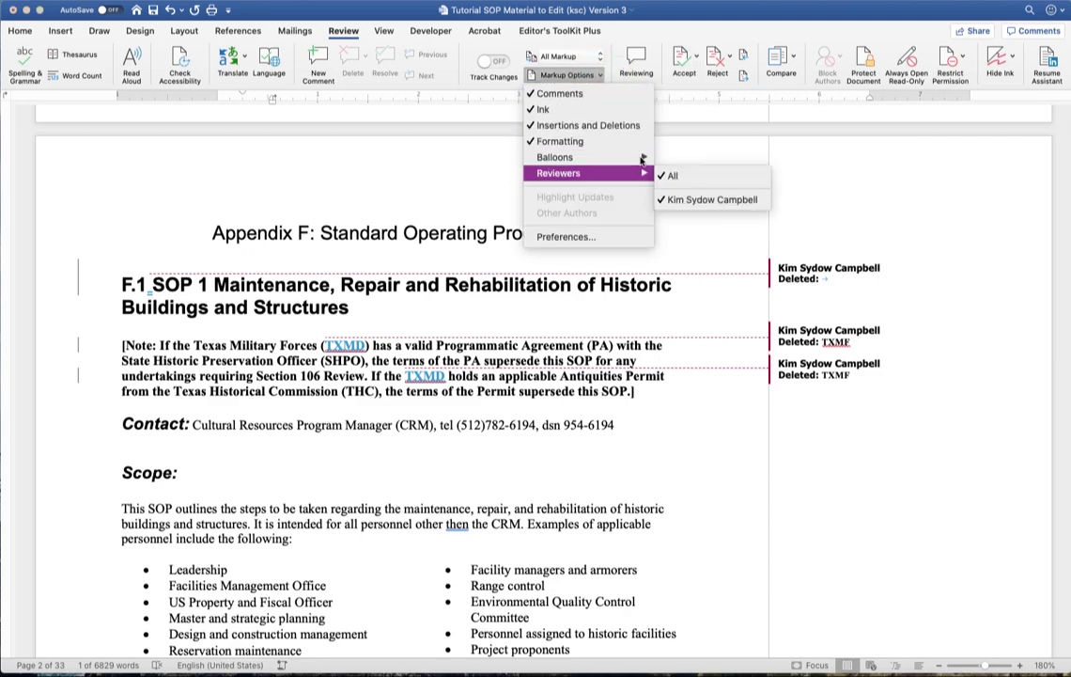
Switch to Show All Revisions Inline and scroll down through the pages to review changes like shall/must.
mouse_move(631, 157)
left_click(739, 177)
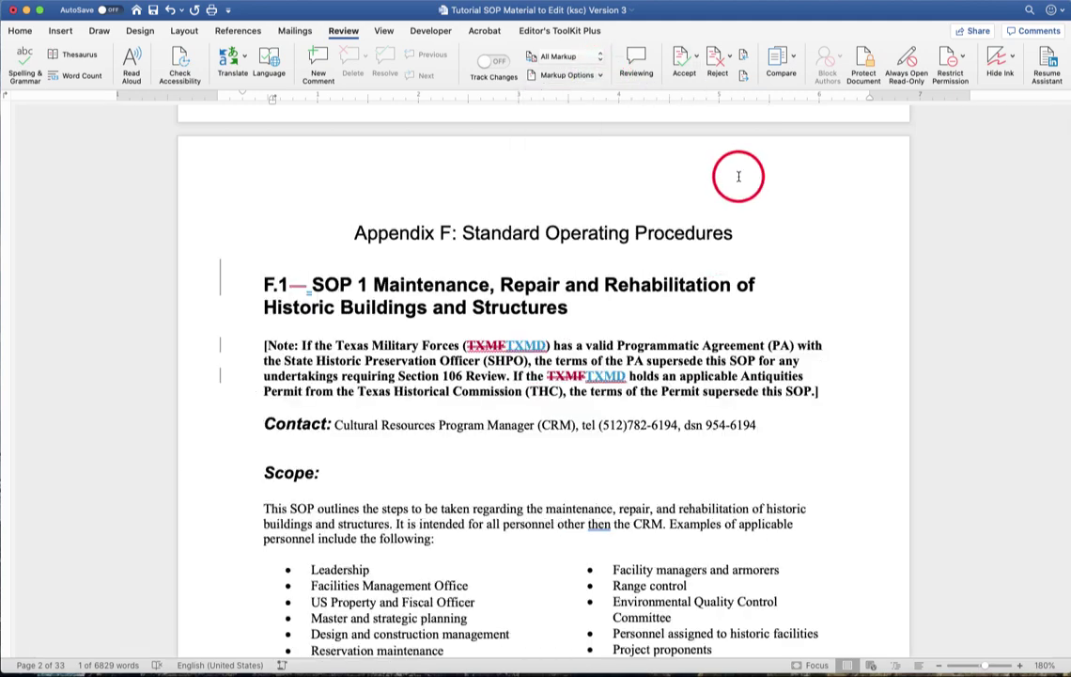
scroll(743, 217, "down", 5)
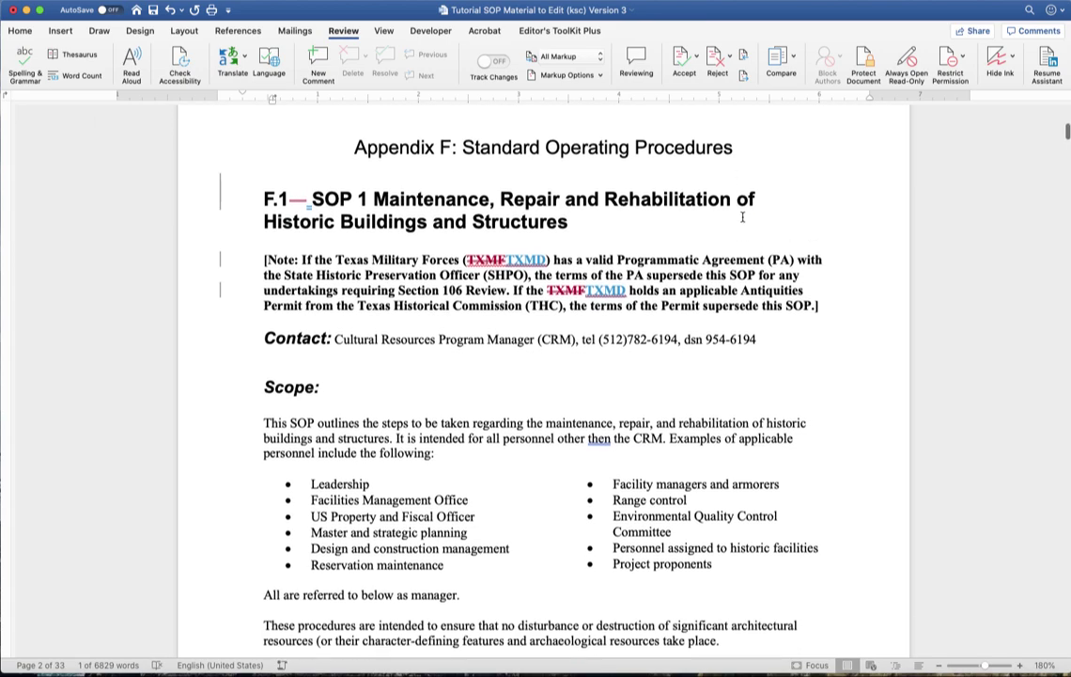
scroll(743, 217, "down", 7)
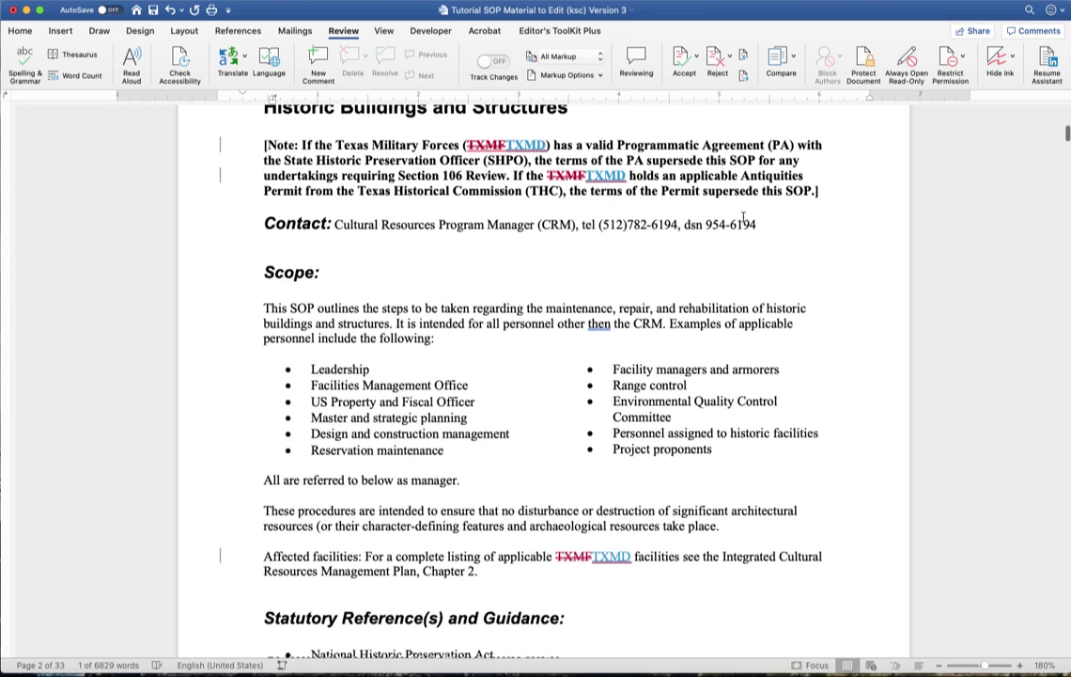
scroll(743, 217, "down", 15)
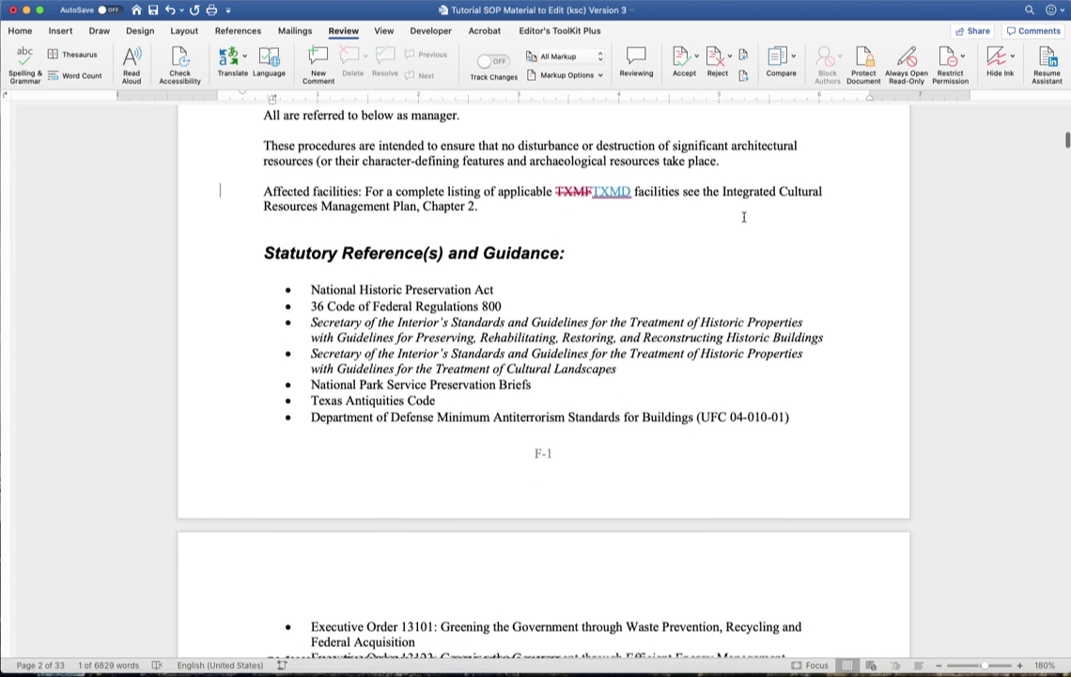
scroll(743, 216, "down", 20)
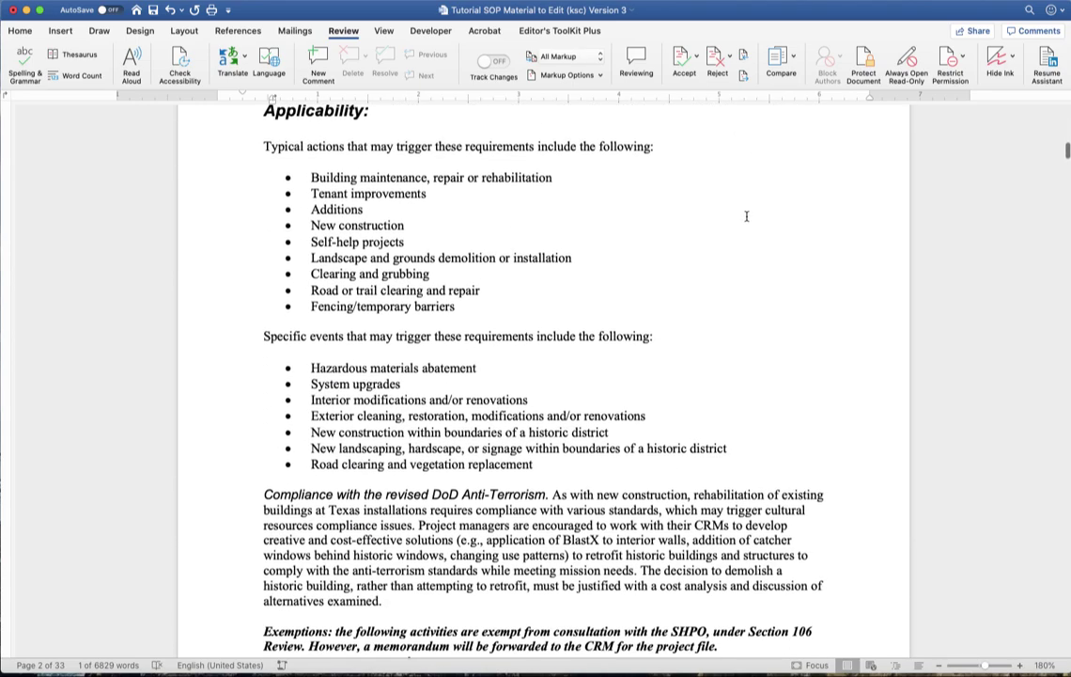
scroll(746, 216, "down", 4)
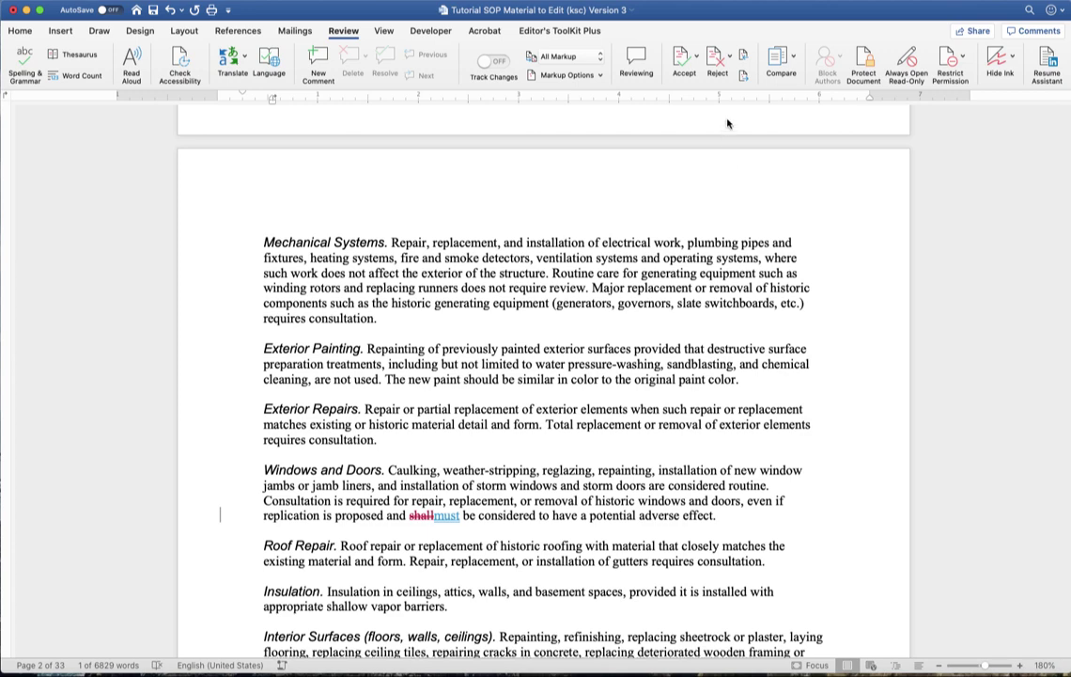
Set balloons to show only comments and formatting.
left_click(599, 78)
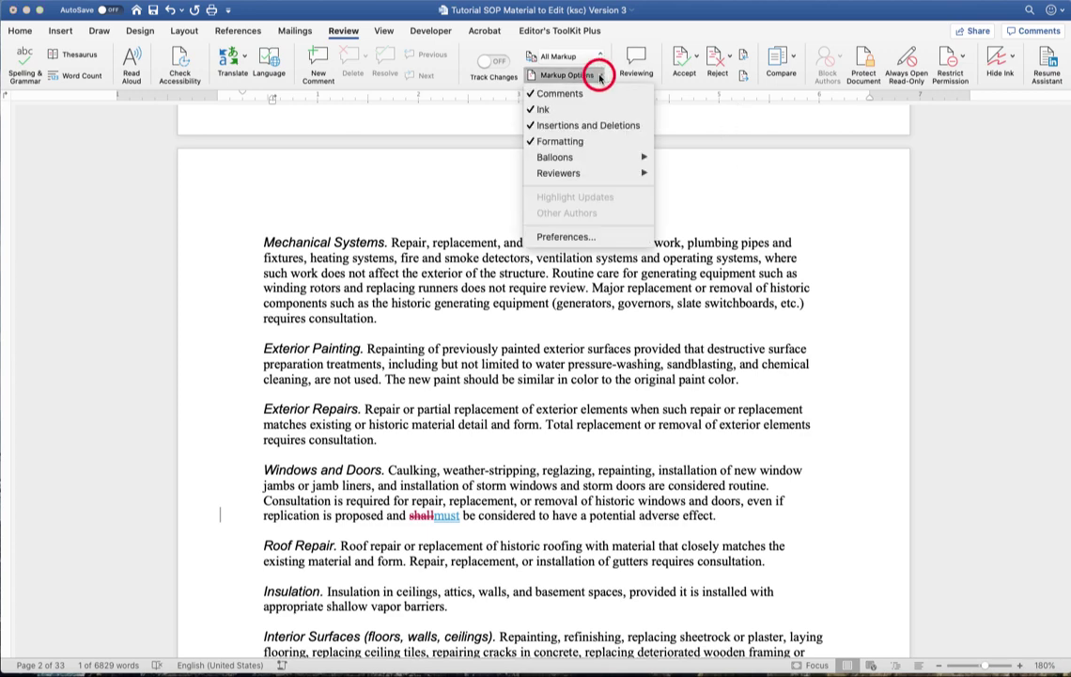
mouse_move(583, 157)
left_click(720, 192)
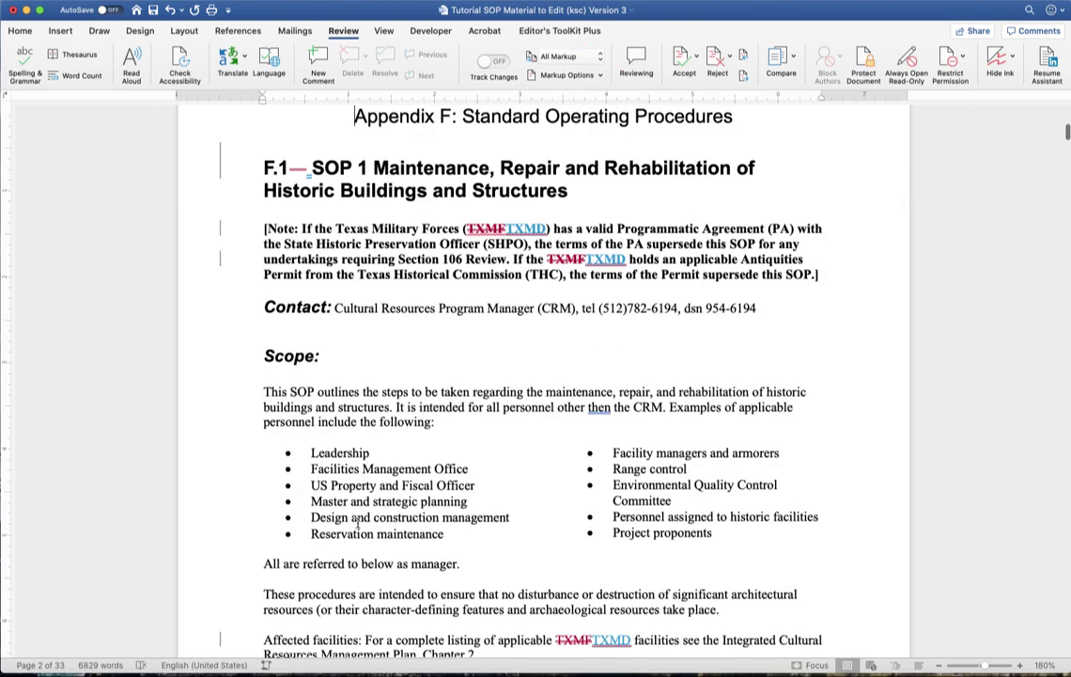
Accept the heading deletion after F.1 and the TXMF-to-TXMD change in the note.
left_click(748, 75)
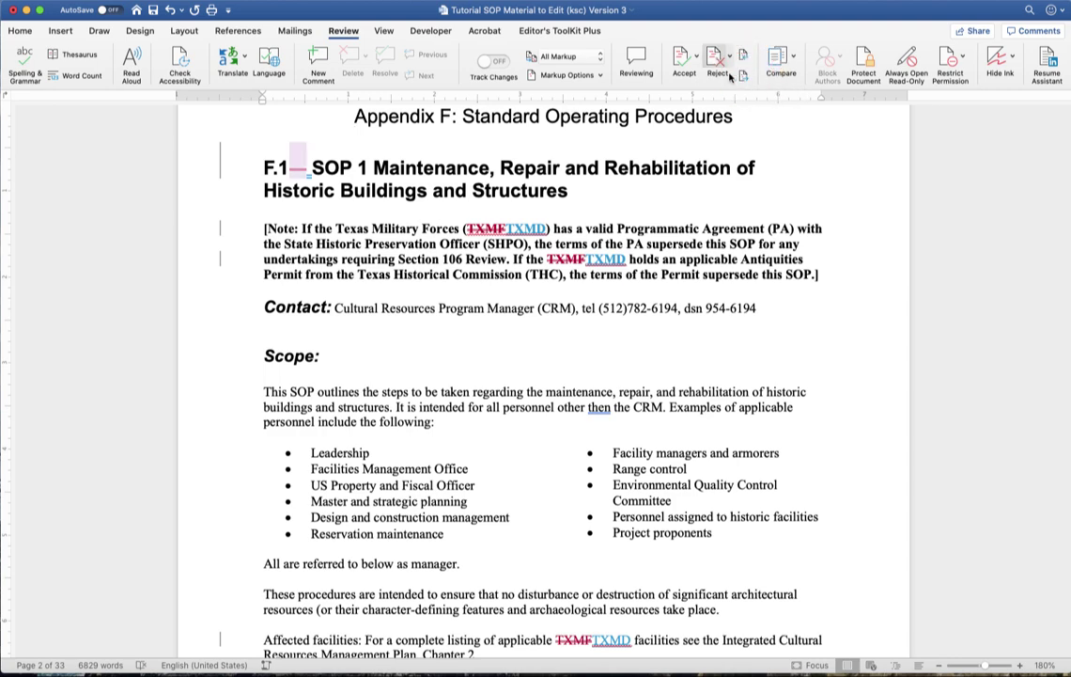
left_click(684, 60)
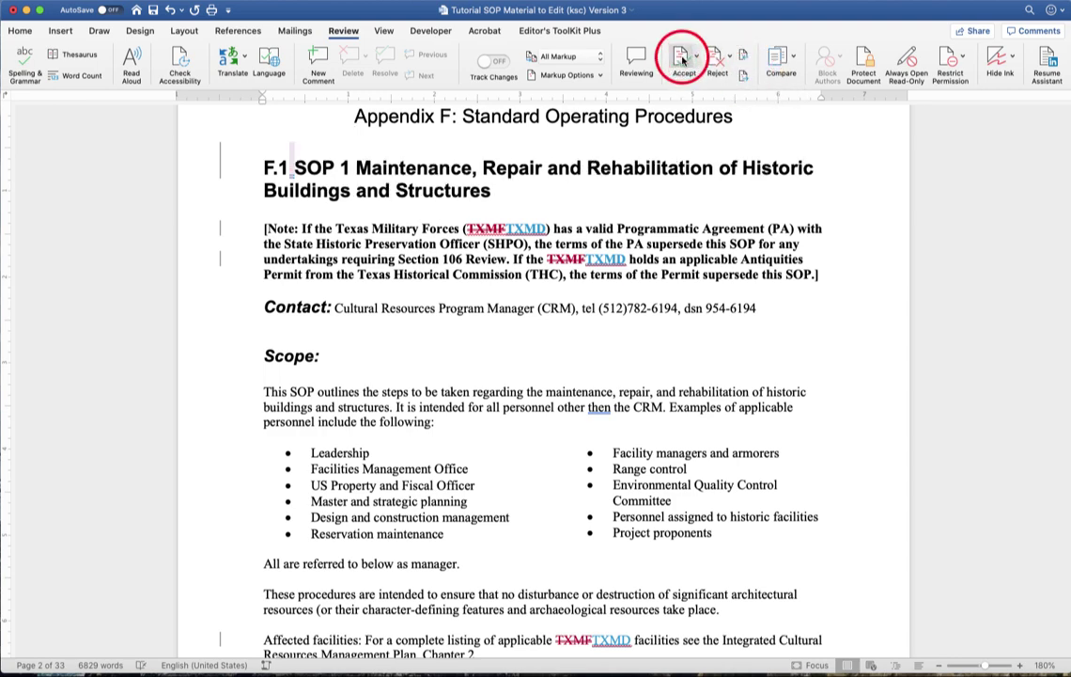
left_click(684, 60)
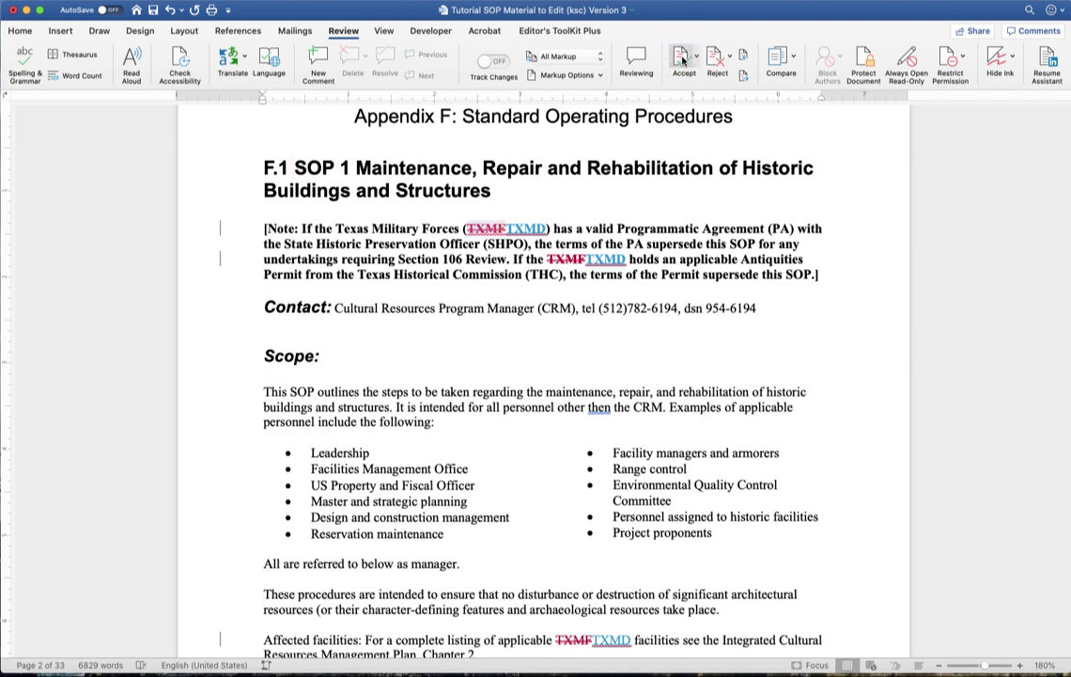
left_click(684, 60)
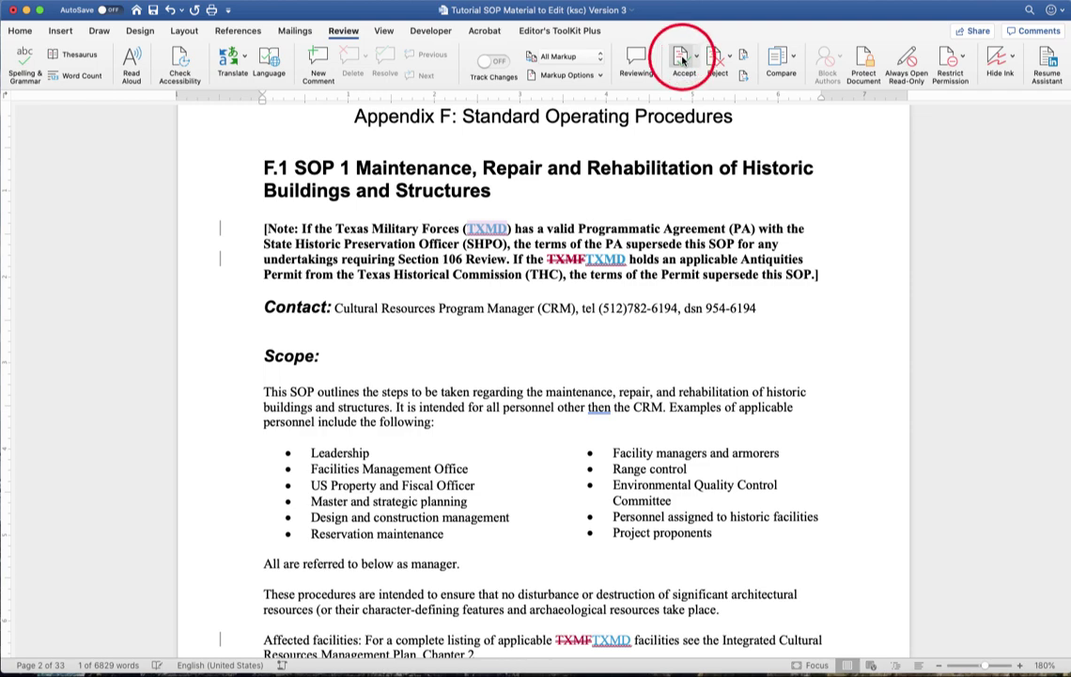
left_click(683, 60)
left_click(684, 60)
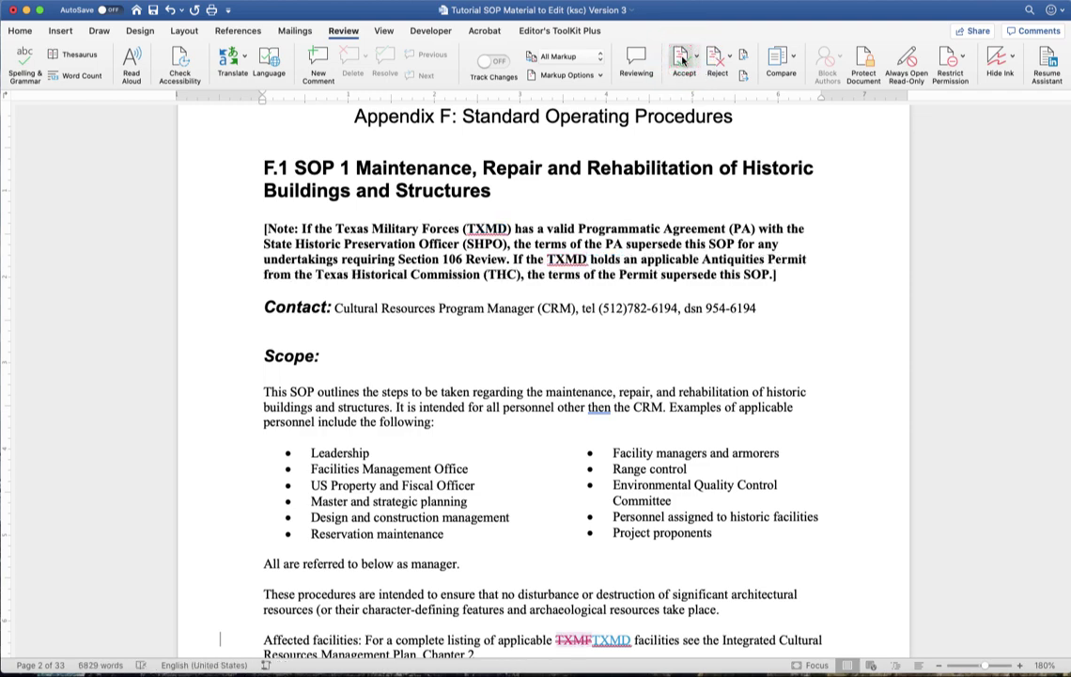
Accept the TXMD replacement in Affected facilities and the shall-to-must replacement.
scroll(702, 236, "down", 10)
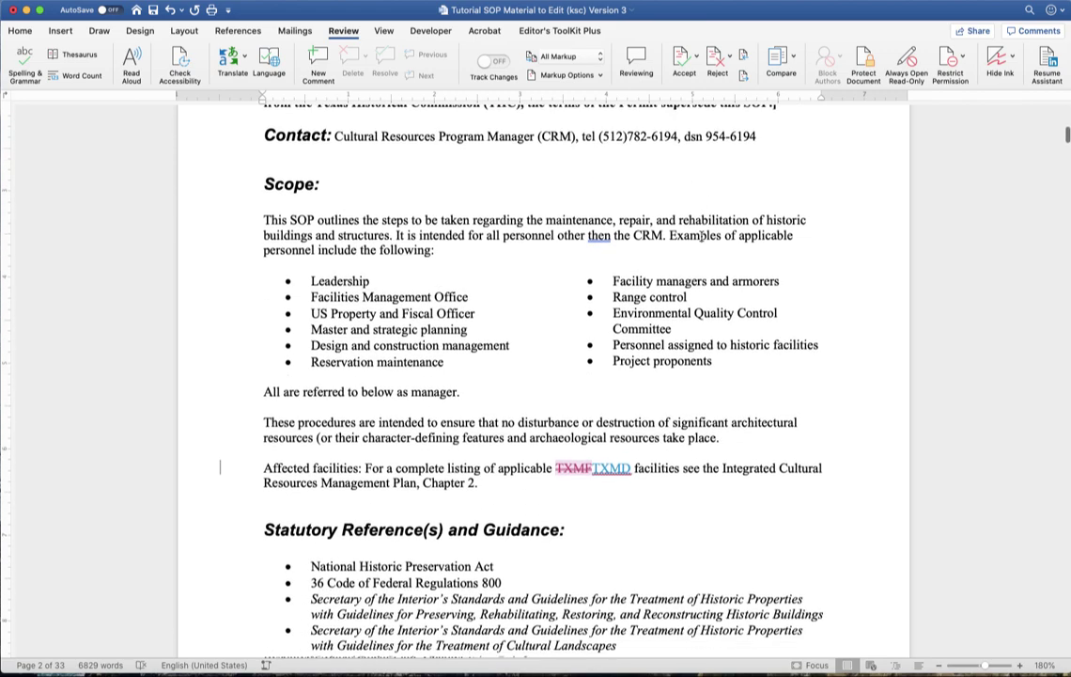
scroll(701, 236, "down", 2)
left_click(683, 61)
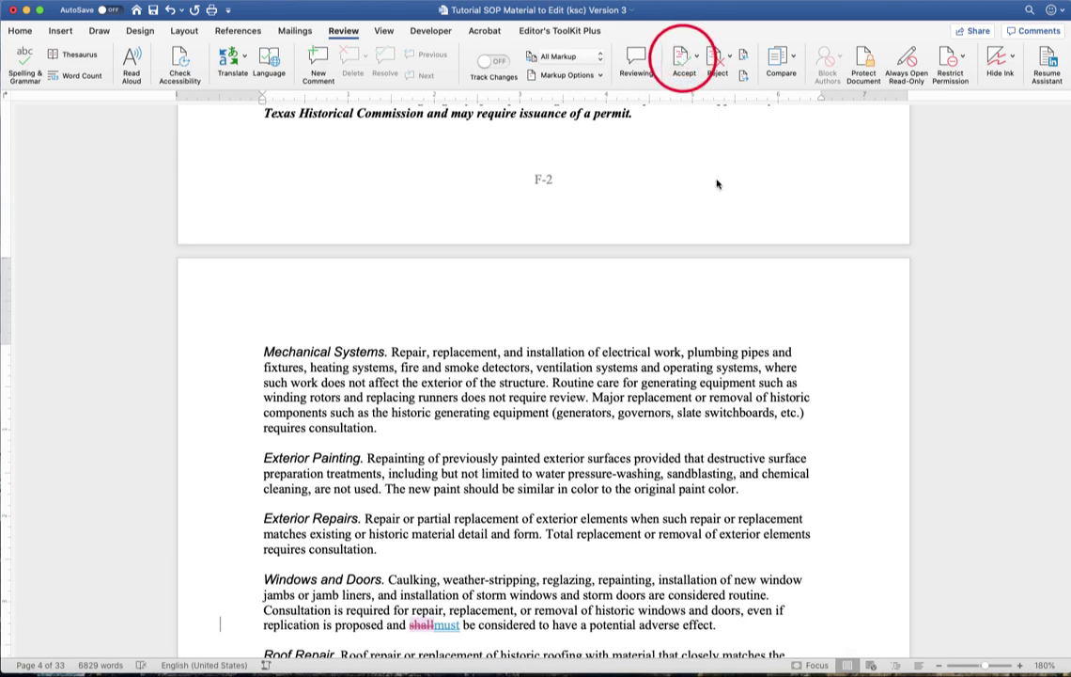
scroll(714, 178, "down", 10)
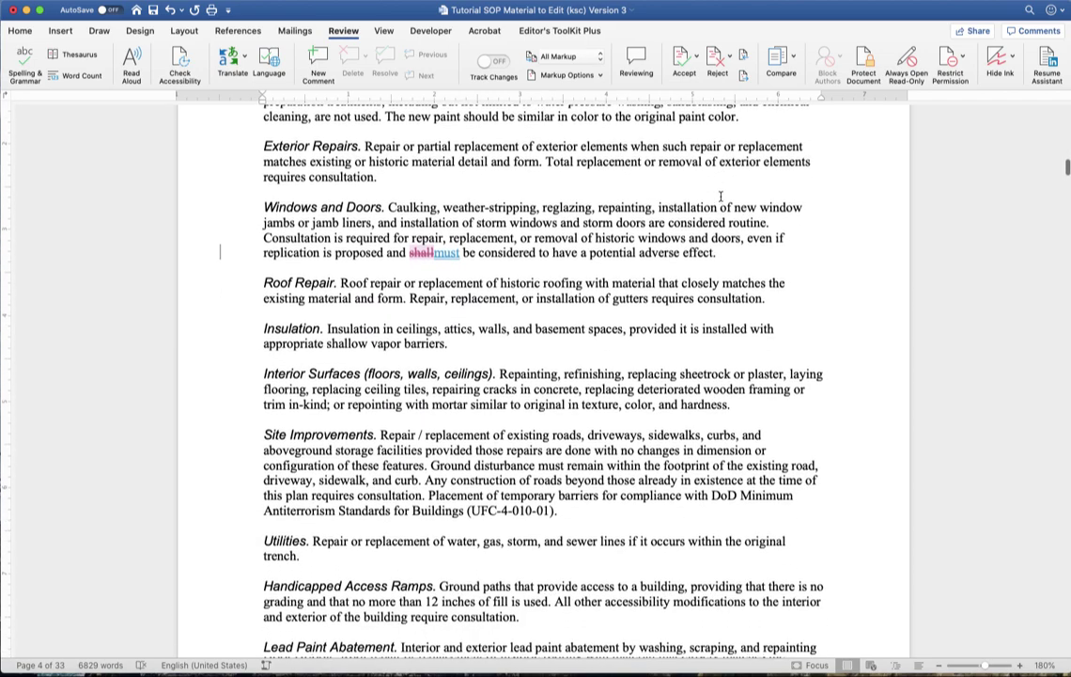
left_click(683, 61)
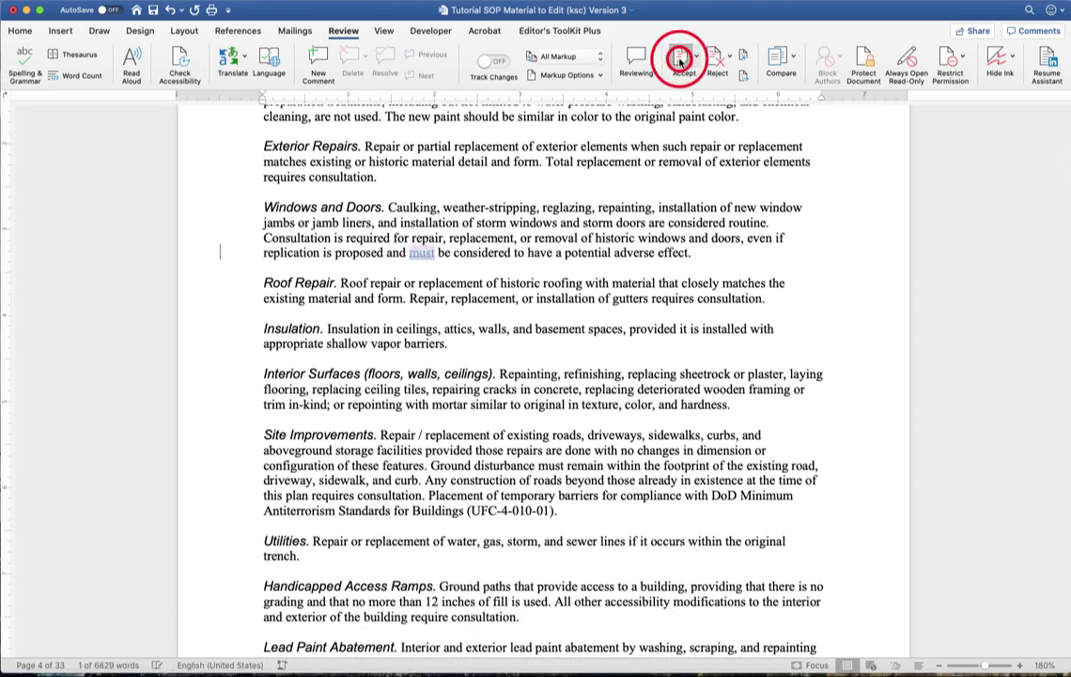
Reject the web address link deletion and open the Reviewing Pane showing 179 revisions.
scroll(698, 192, "down", 3)
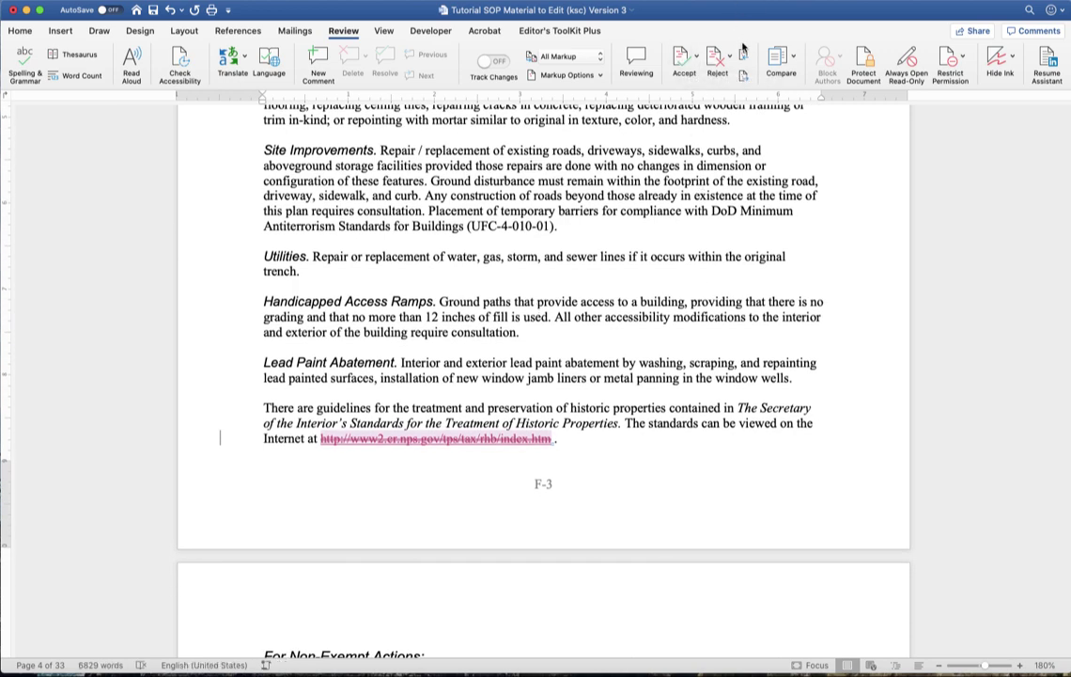
left_click(717, 60)
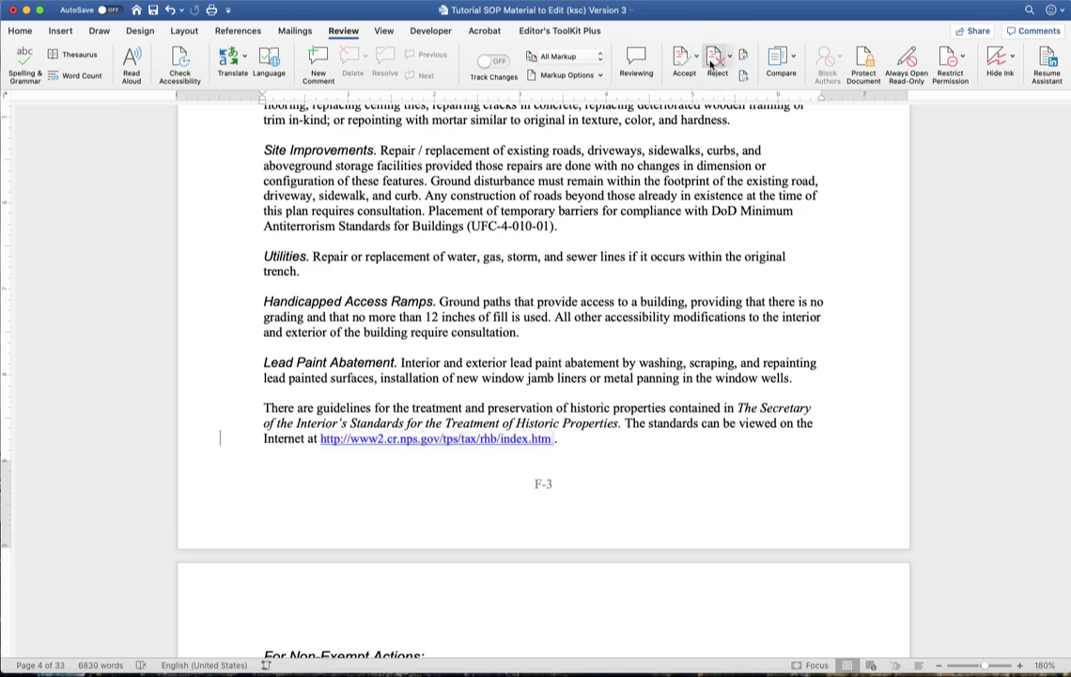
left_click(638, 60)
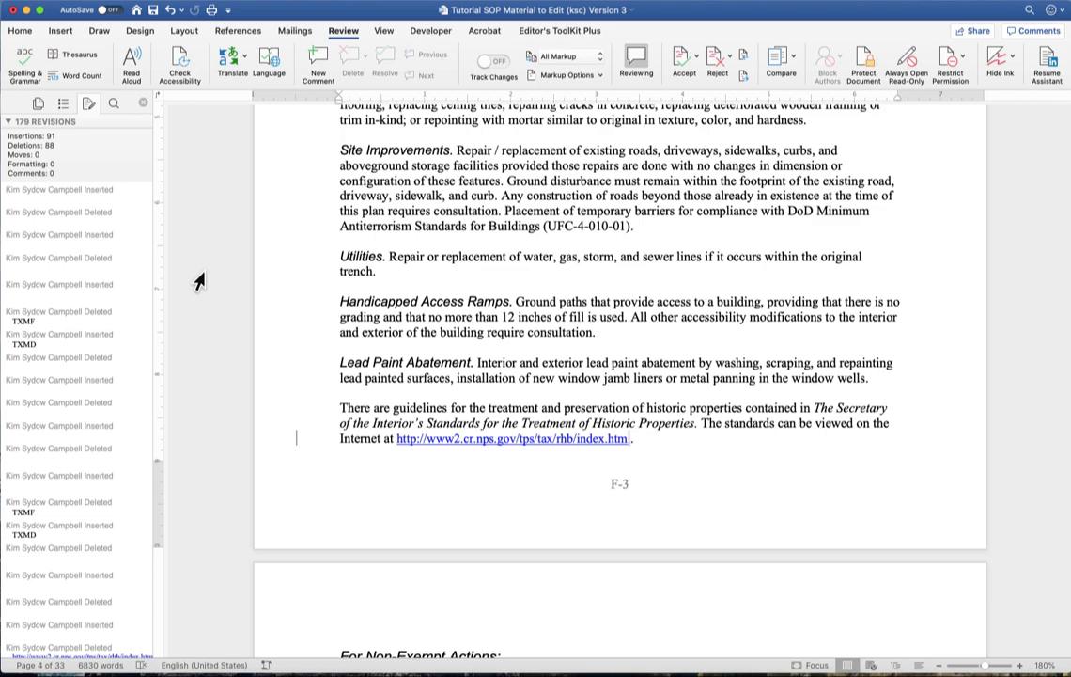
Select the first inserted revision in the Revisions pane, then close the pane.
left_click(86, 191)
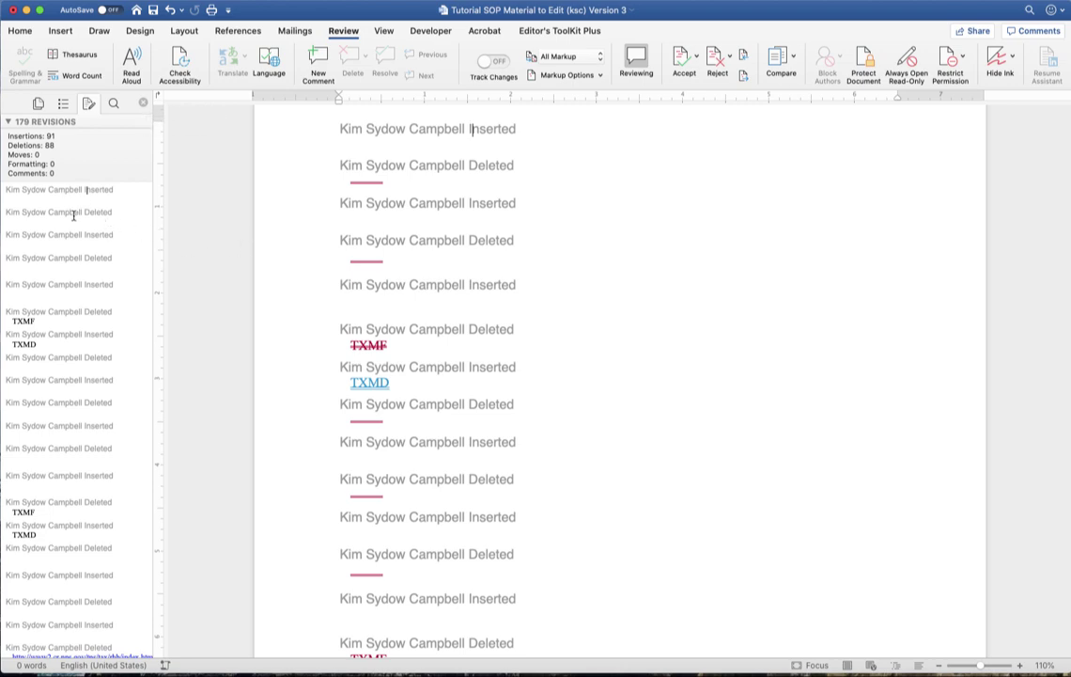
left_click(143, 104)
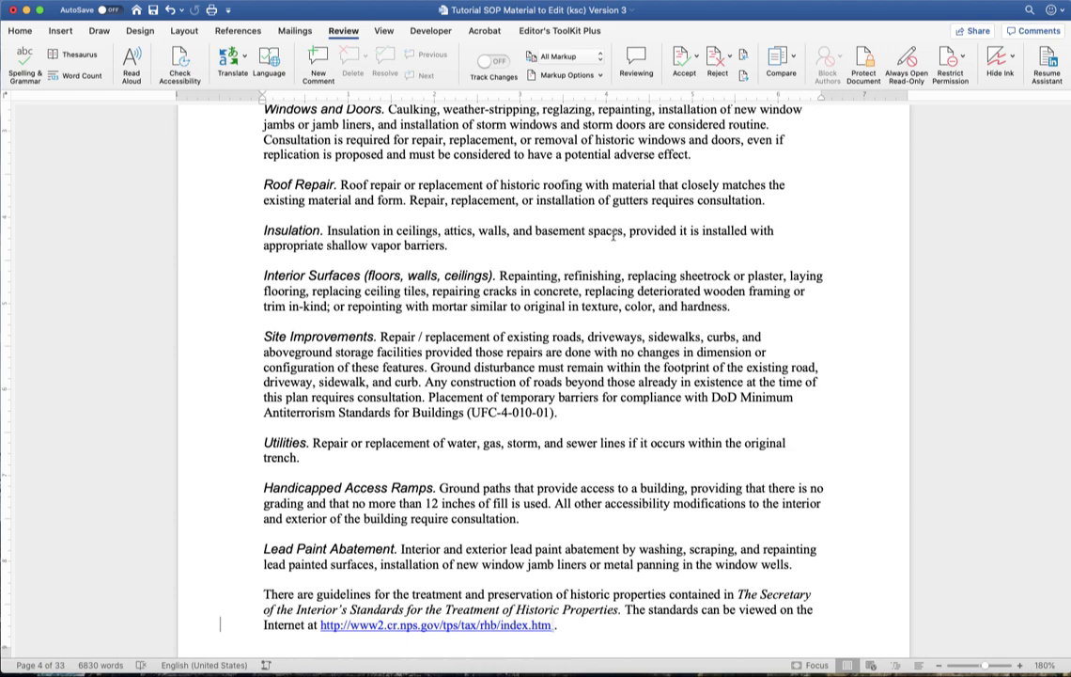
Compare 'Tutorial SOP Material to Edit (ksc)' from Materials for Edit as original against Version 3 as revised.
left_click(779, 60)
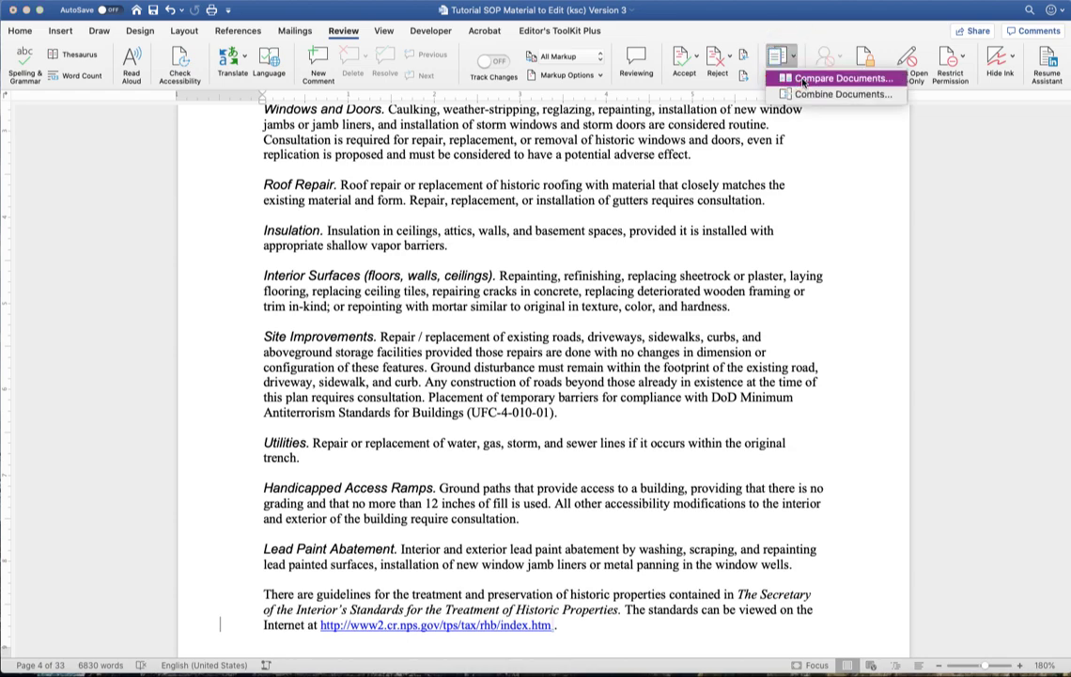
left_click(804, 80)
left_click(315, 187)
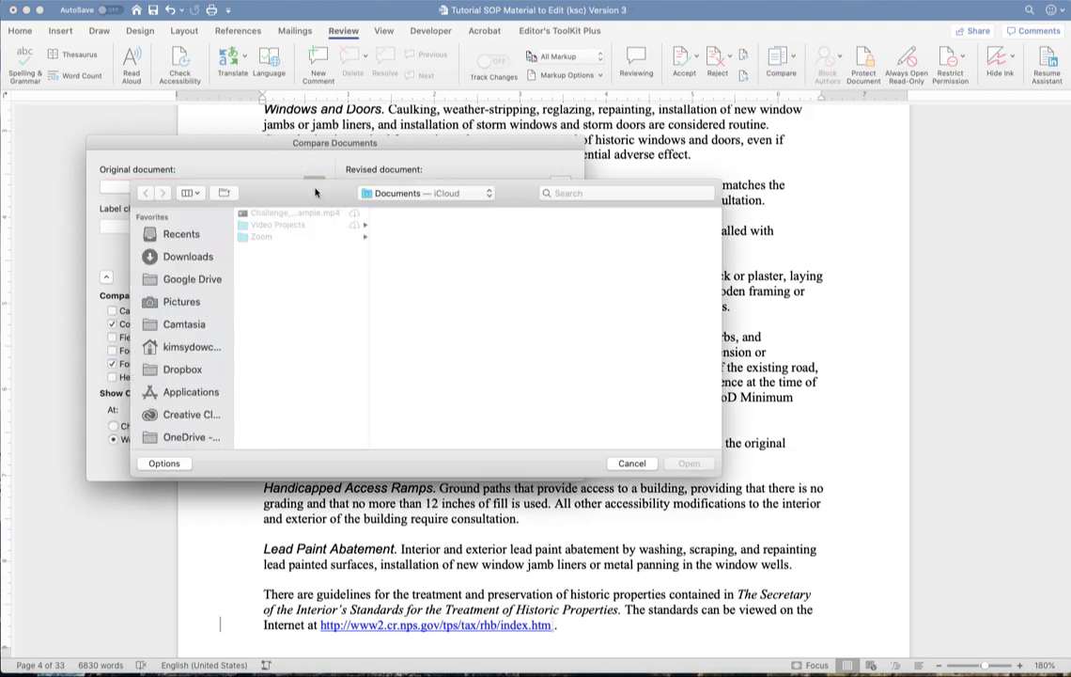
left_click(489, 194)
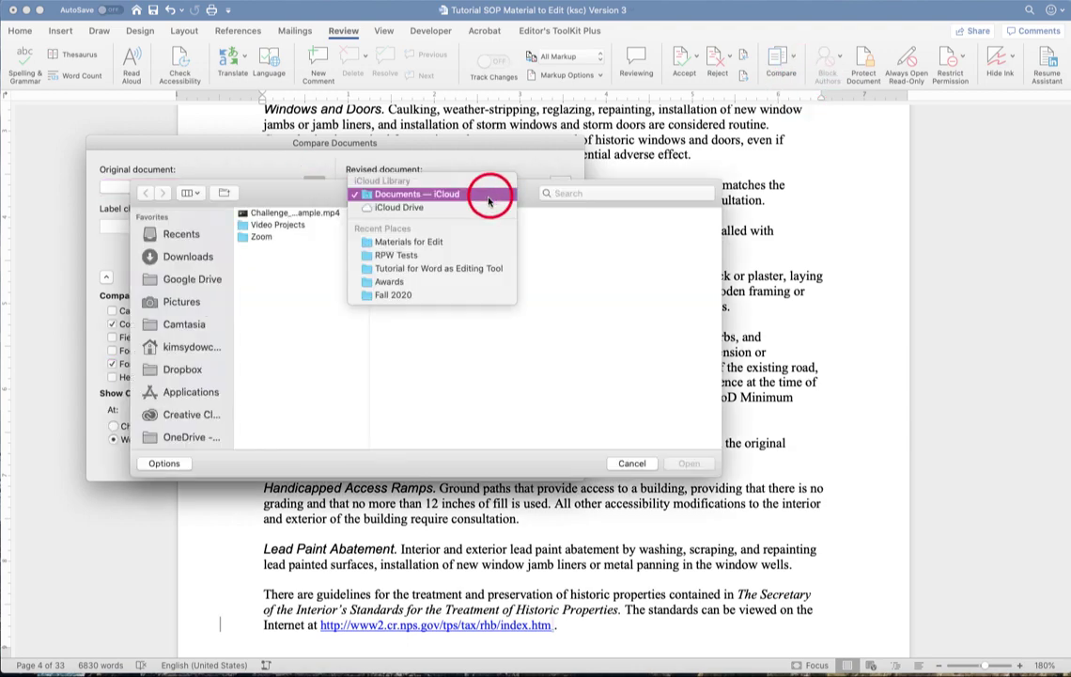
left_click(467, 247)
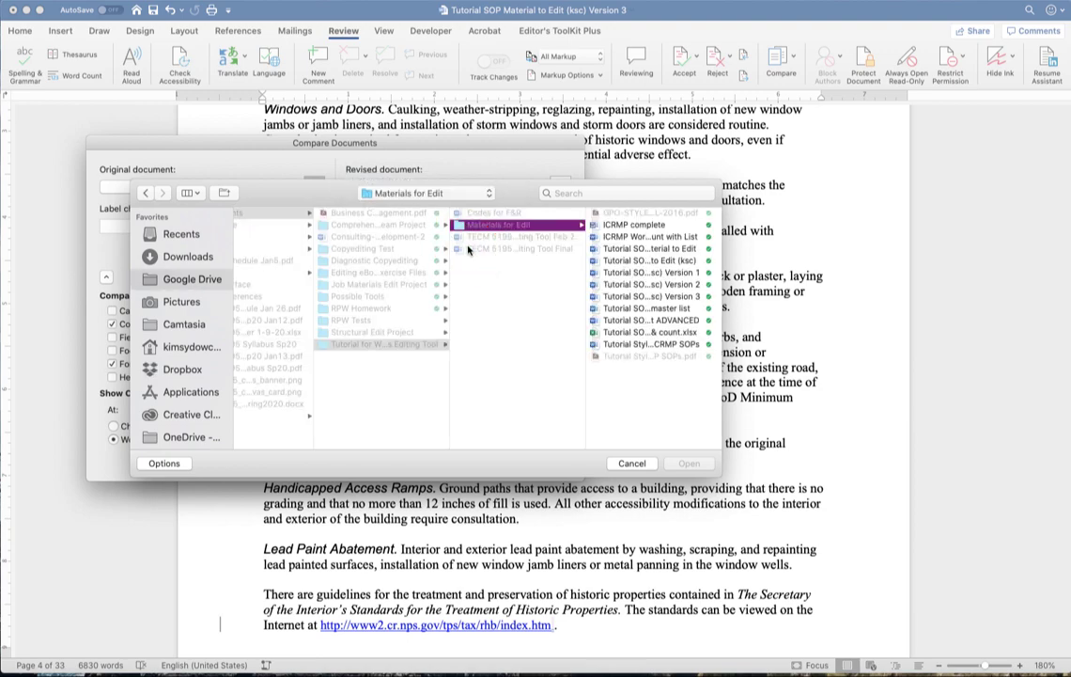
left_click(692, 262)
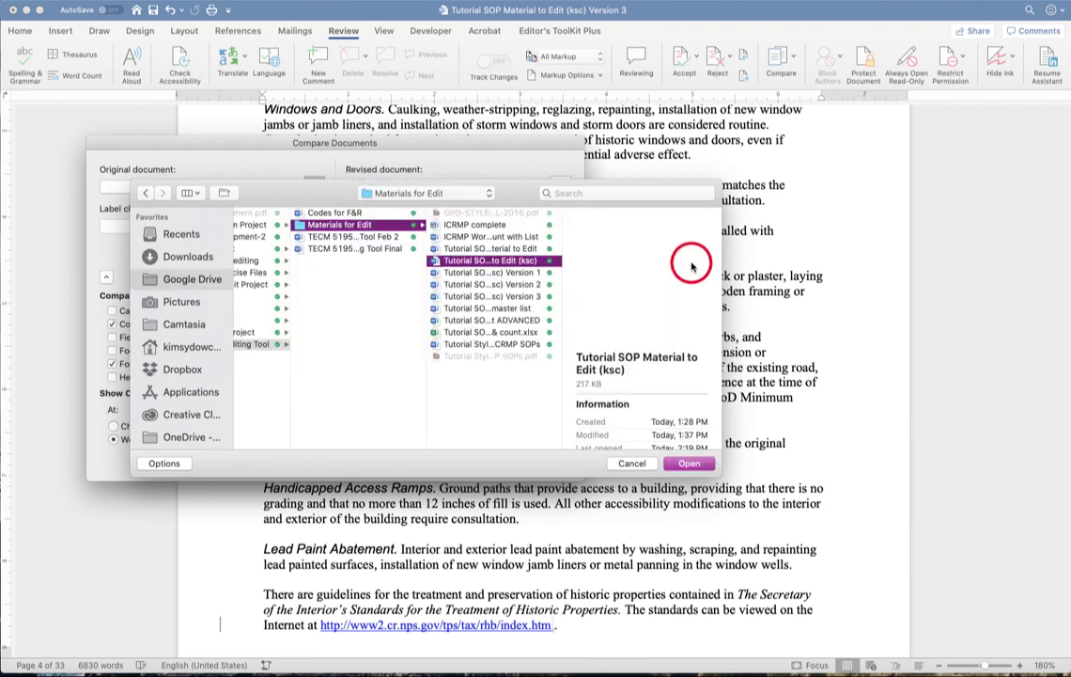
left_click(690, 463)
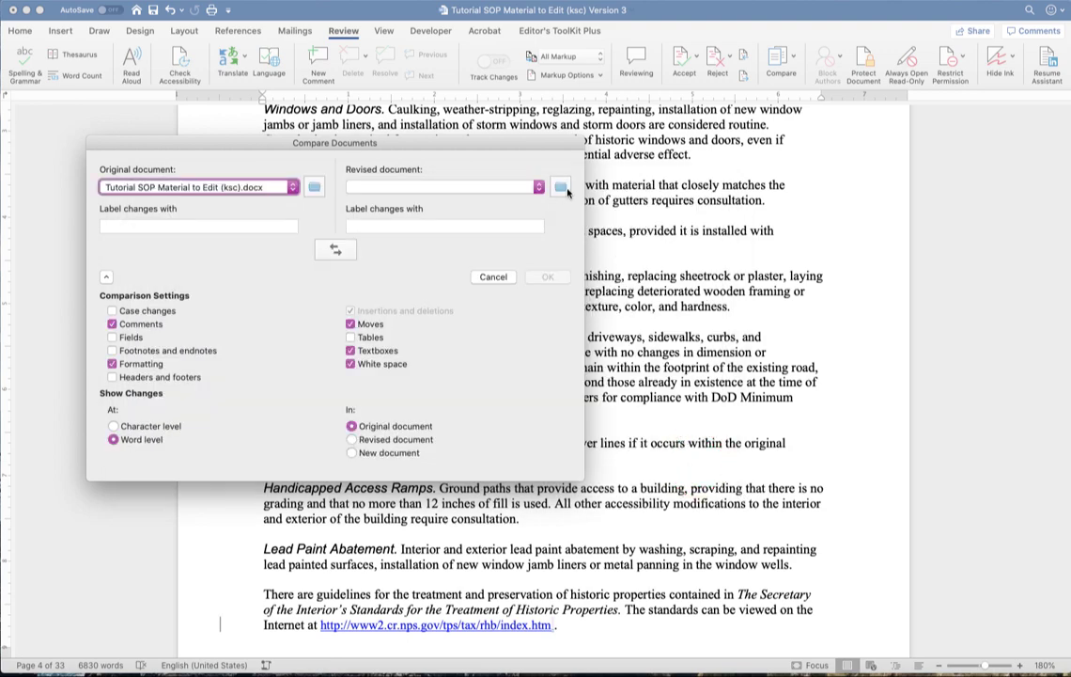
left_click(563, 189)
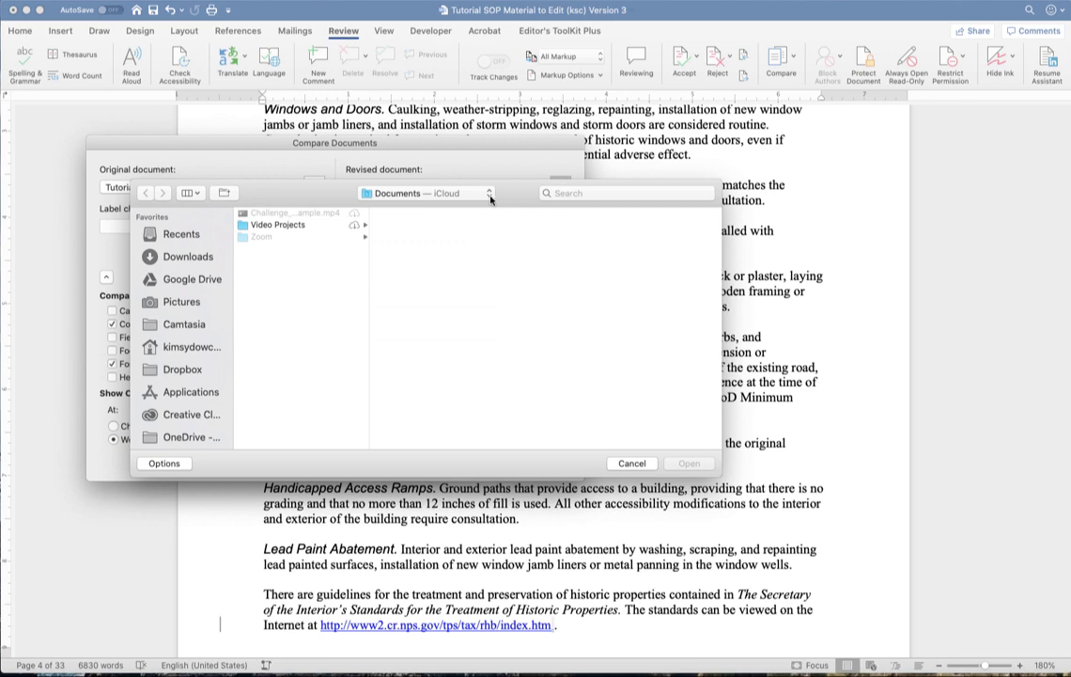
left_click(691, 459)
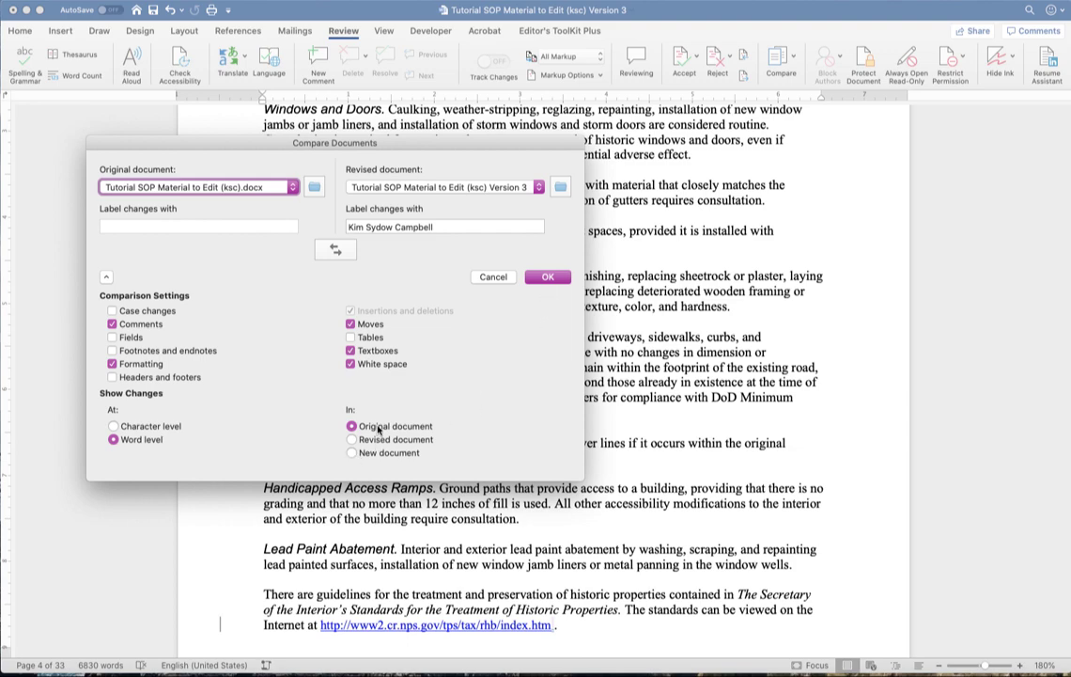
left_click(546, 277)
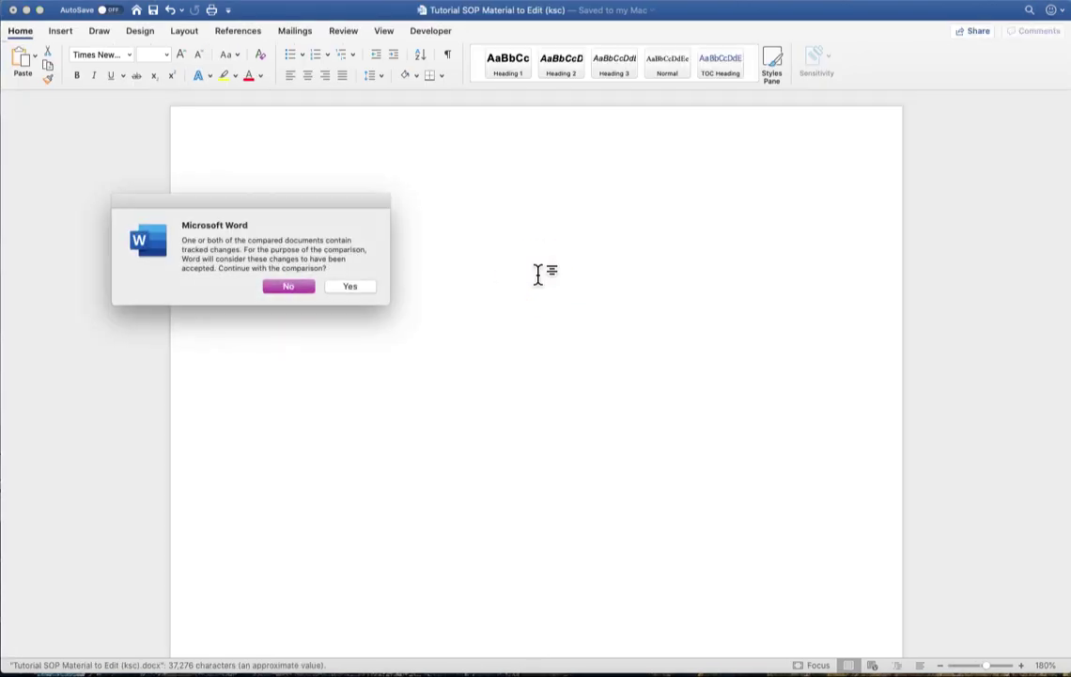
Continue despite tracked changes and scroll through the TXMF-to-TXMD and shall-to-must edits to the flow chart.
left_click(365, 289)
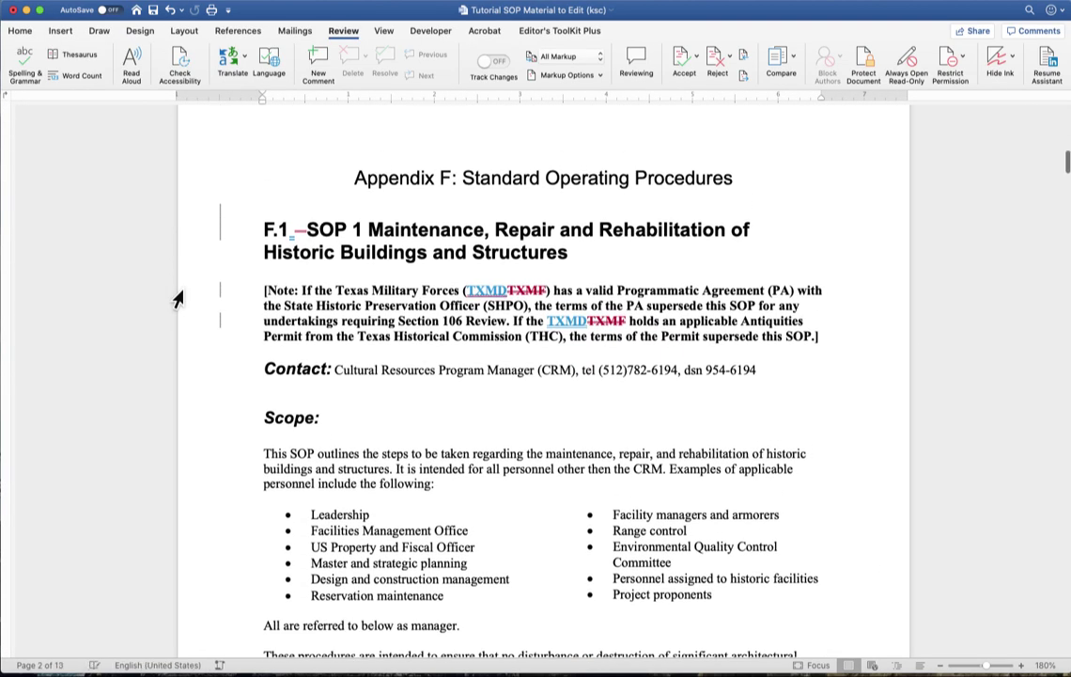
scroll(183, 290, "down", 3)
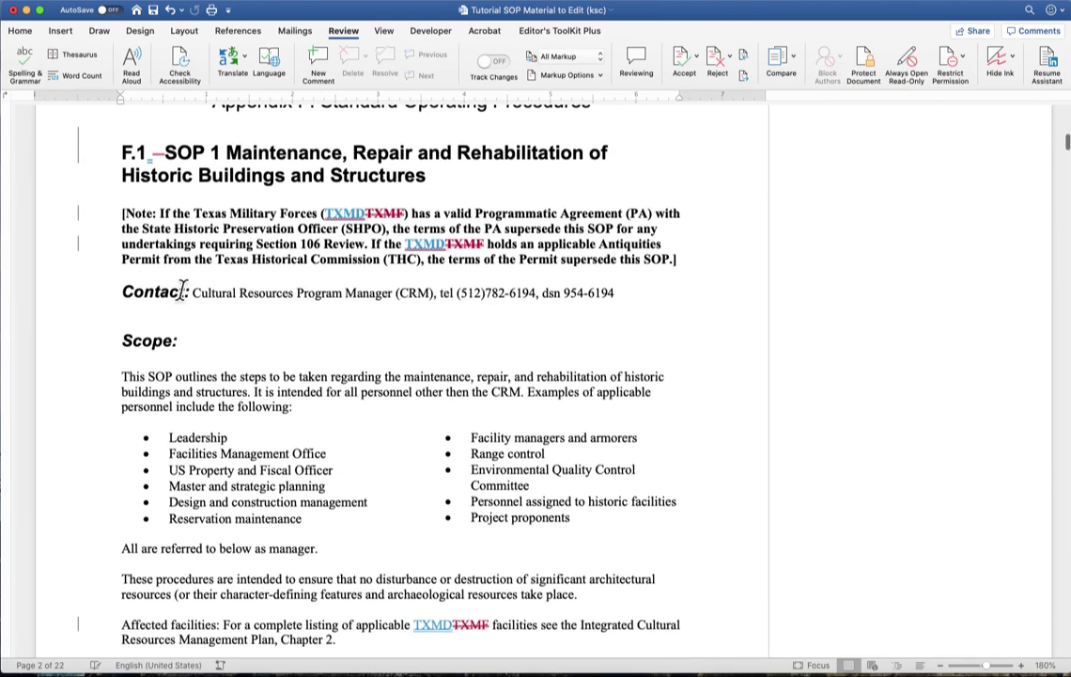
scroll(182, 290, "down", 9)
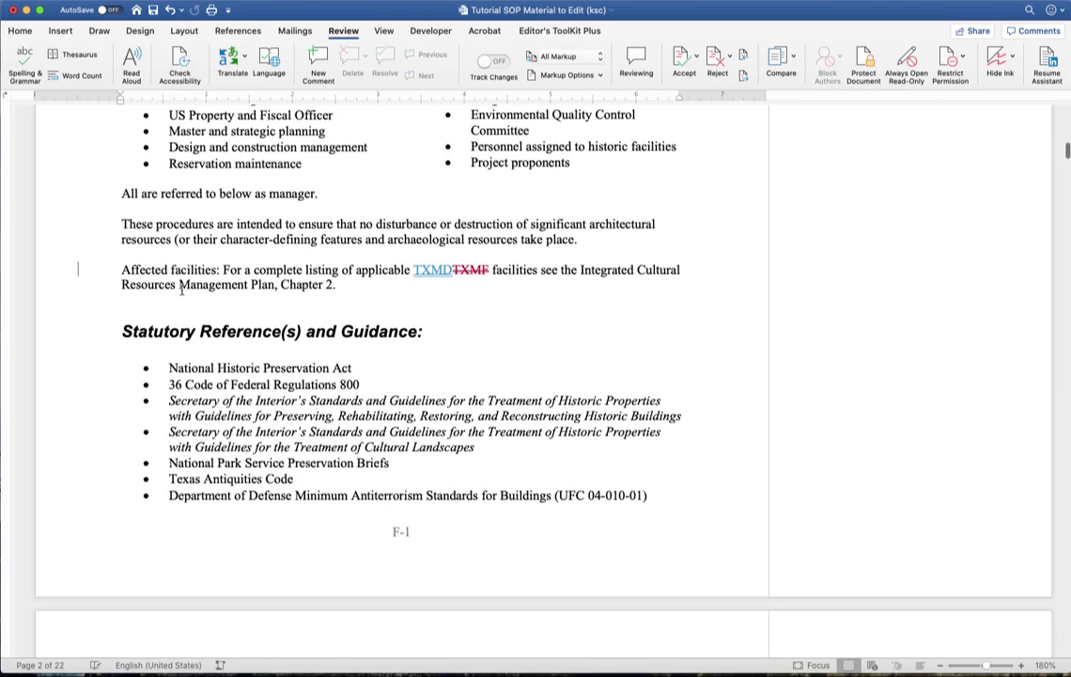
scroll(183, 290, "down", 11)
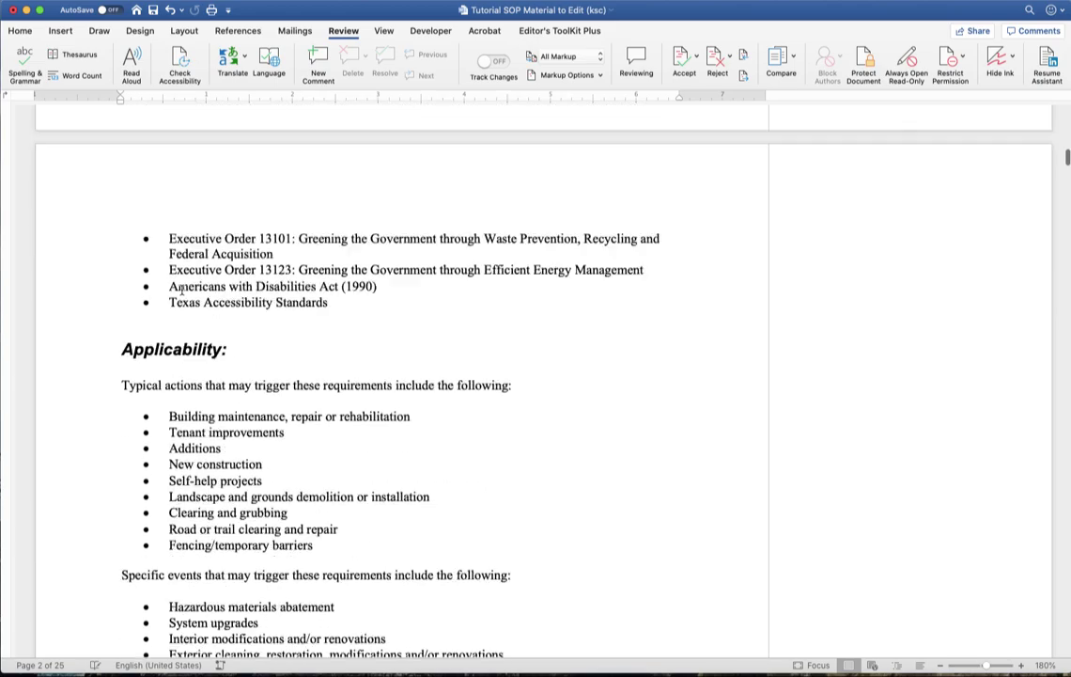
scroll(182, 289, "down", 14)
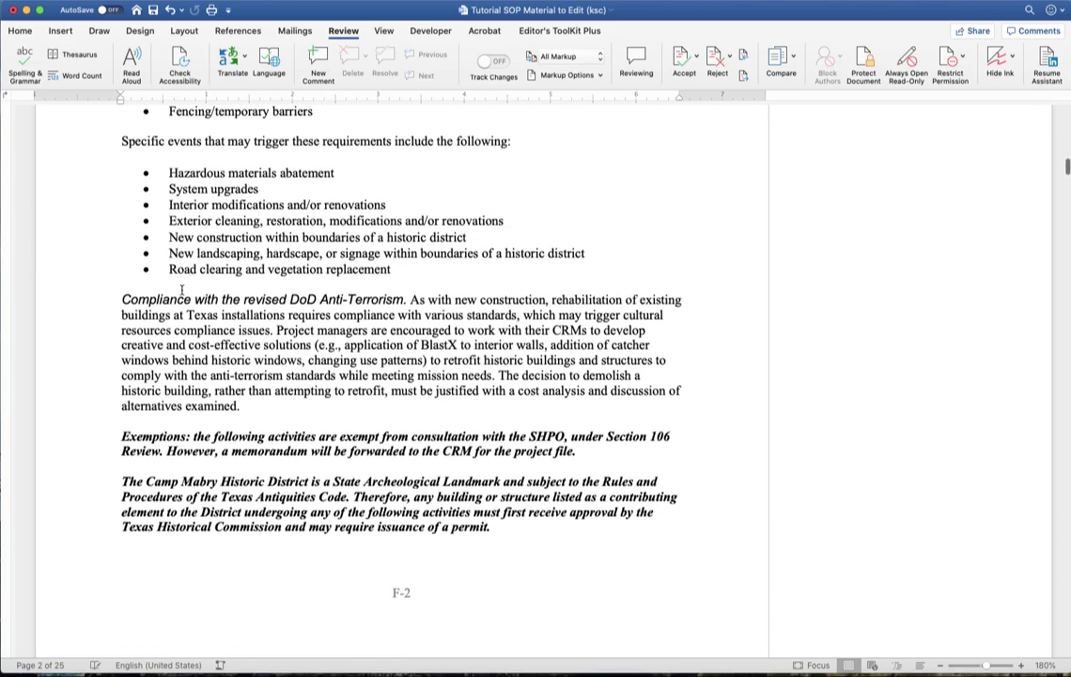
scroll(182, 289, "down", 14)
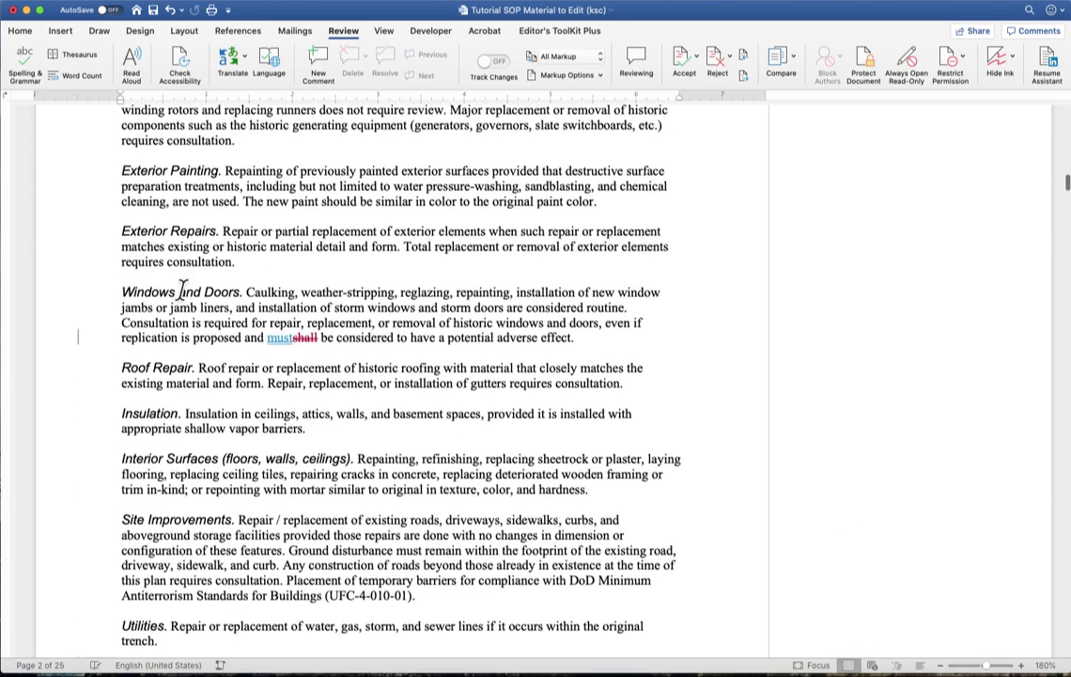
scroll(182, 290, "down", 15)
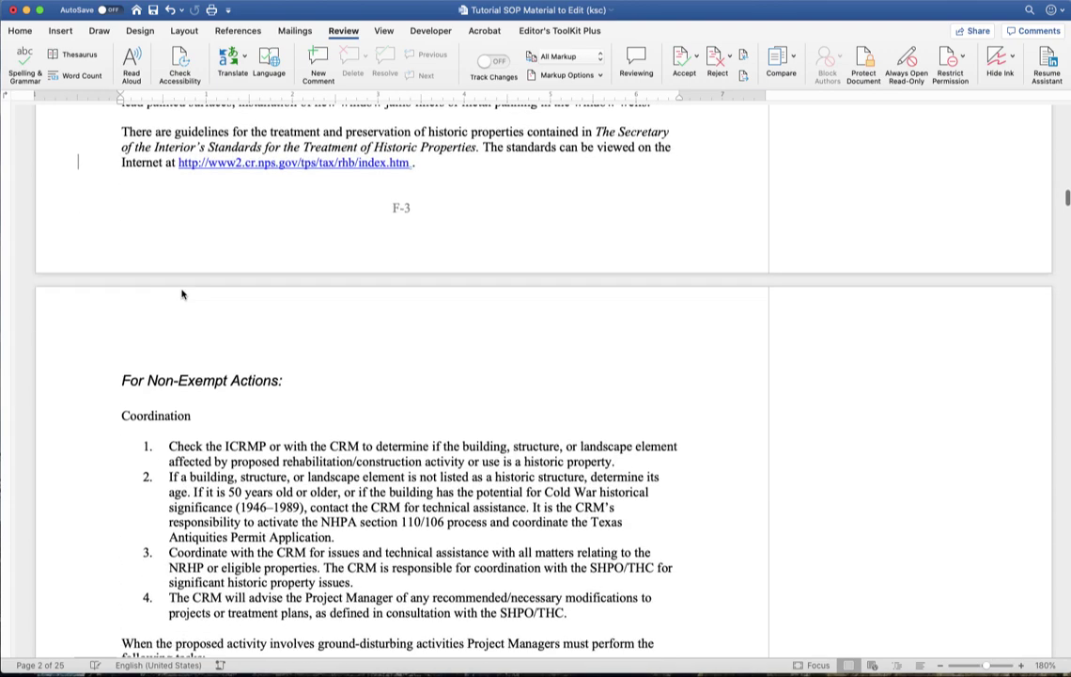
scroll(183, 290, "down", 15)
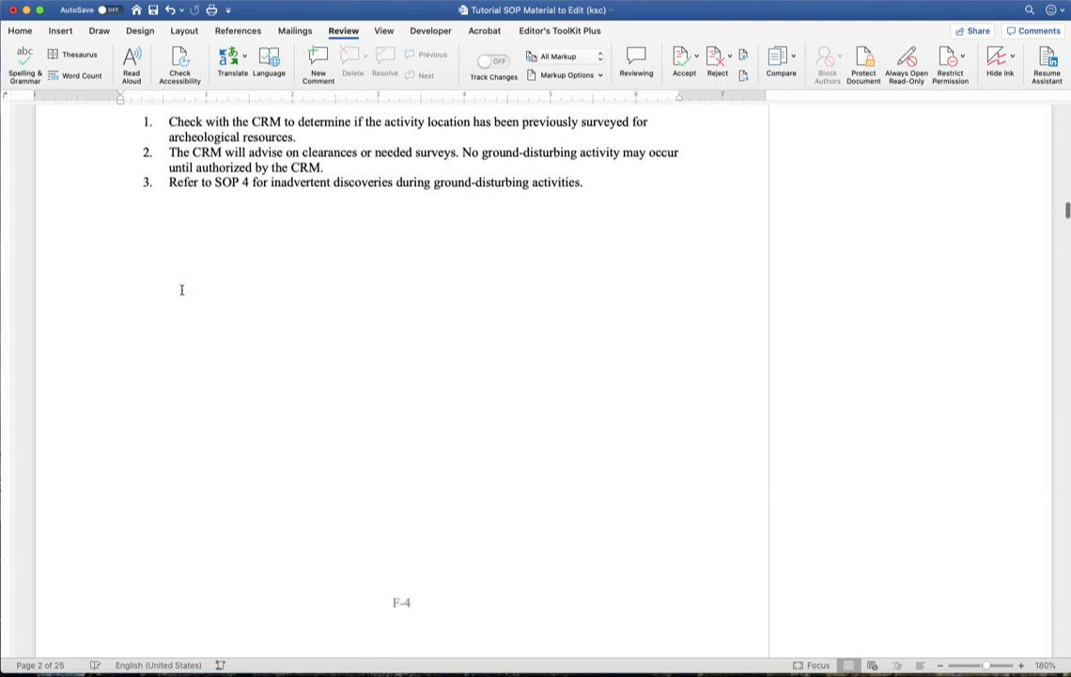
scroll(183, 289, "down", 8)
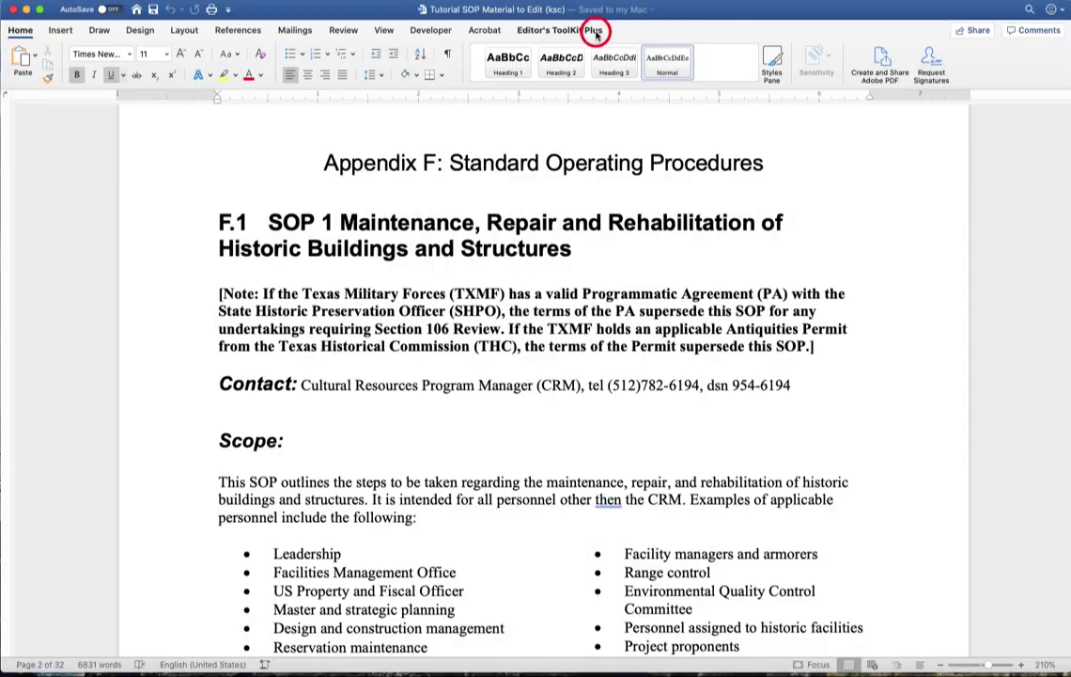
Set revision tracking in the active document via Editor's ToolKit Plus Revisions.
left_click(595, 32)
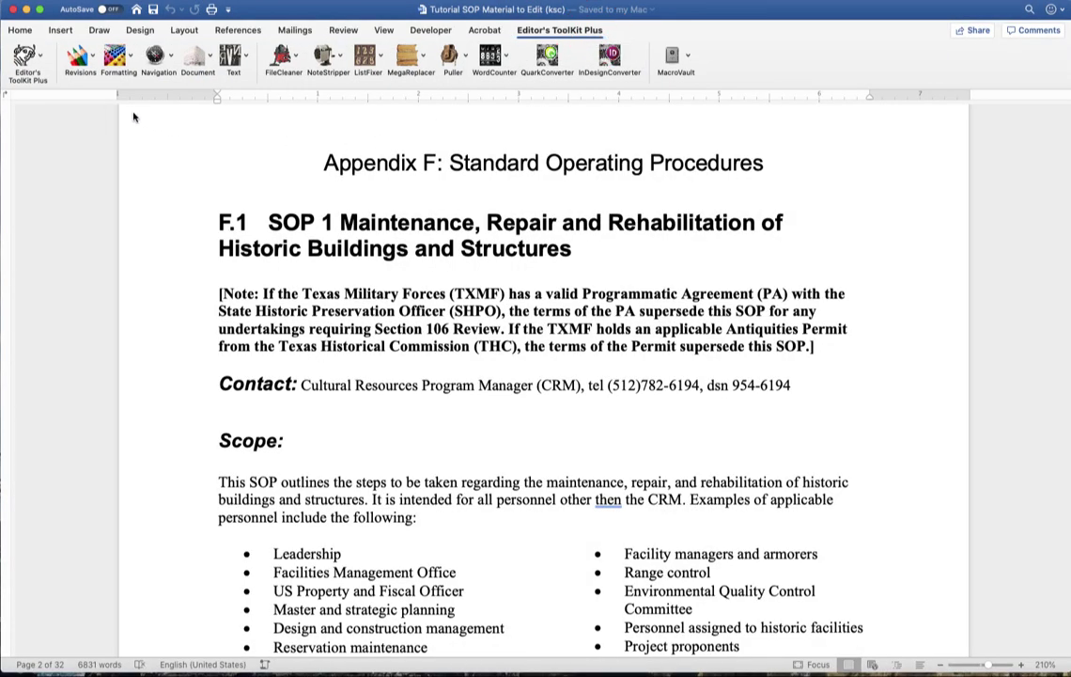
left_click(92, 58)
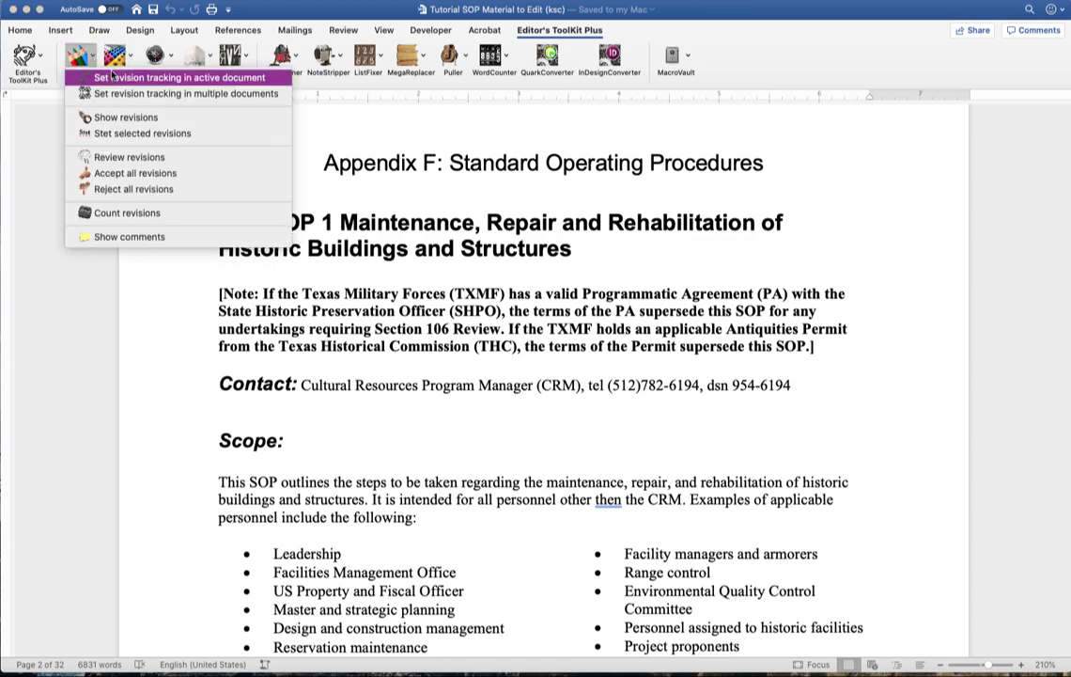
left_click(124, 81)
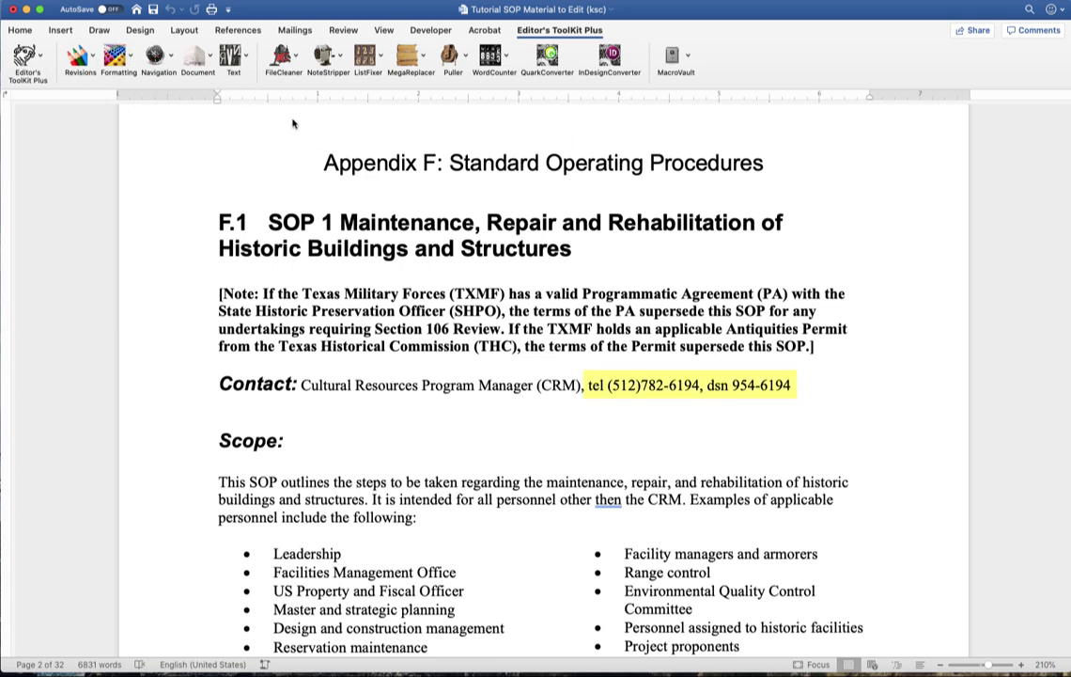
Convert hyphens between numbers to en dashes with FileCleaner's Fix dashes, then return to the top.
left_click(281, 54)
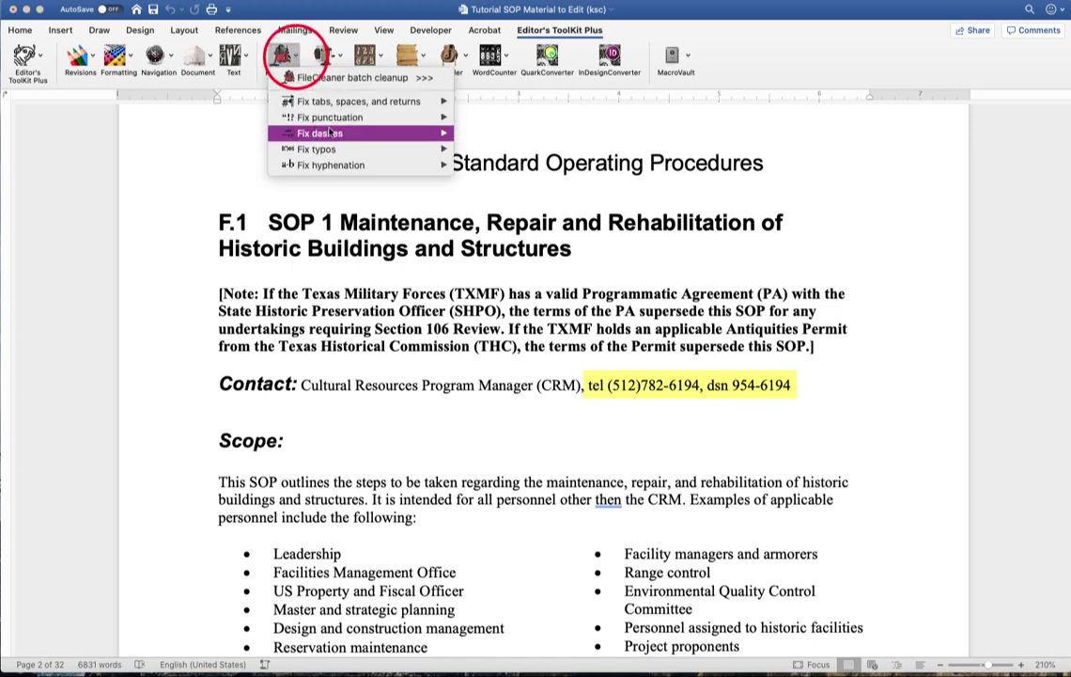
mouse_move(337, 131)
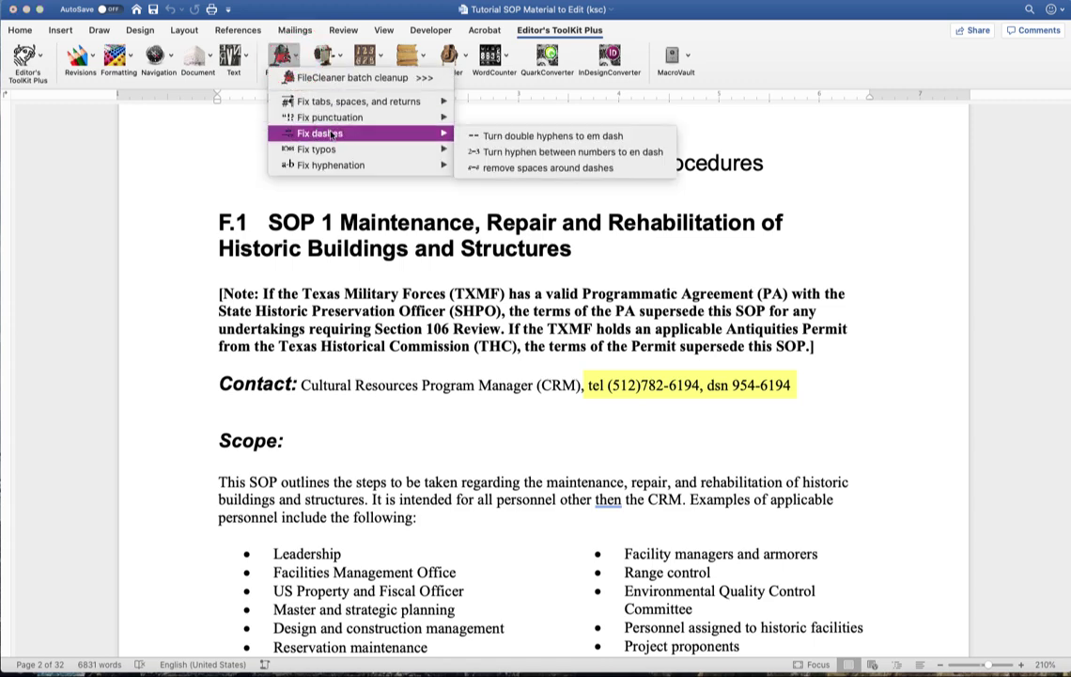
left_click(669, 153)
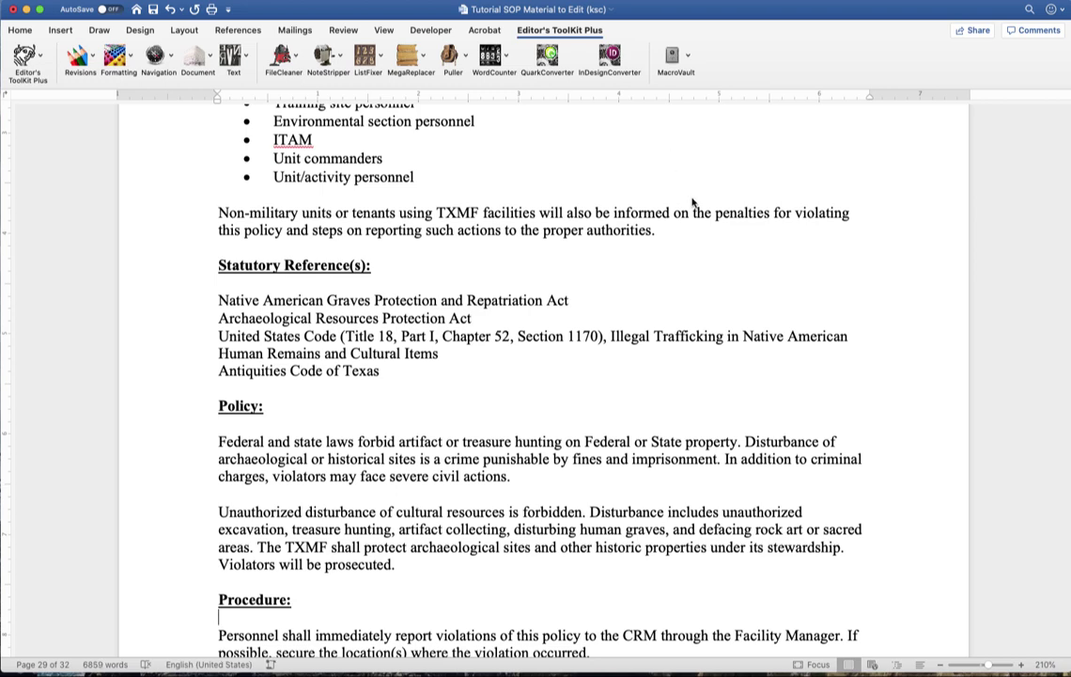
scroll(1057, 221, "up", 2)
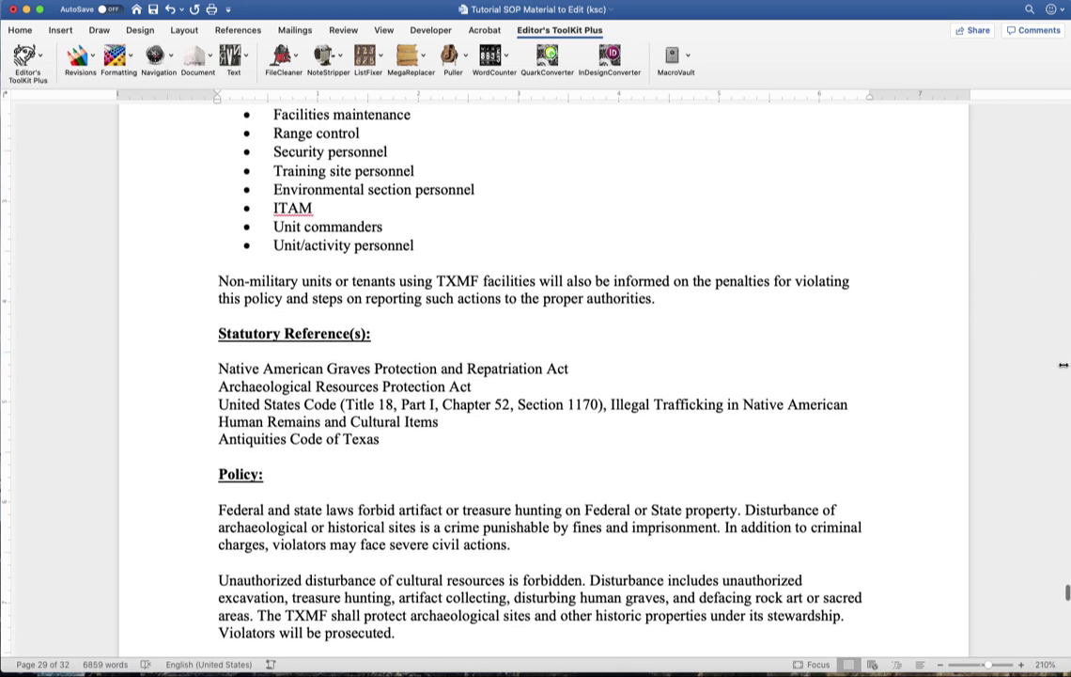
left_click_drag(1067, 597, 1067, 132)
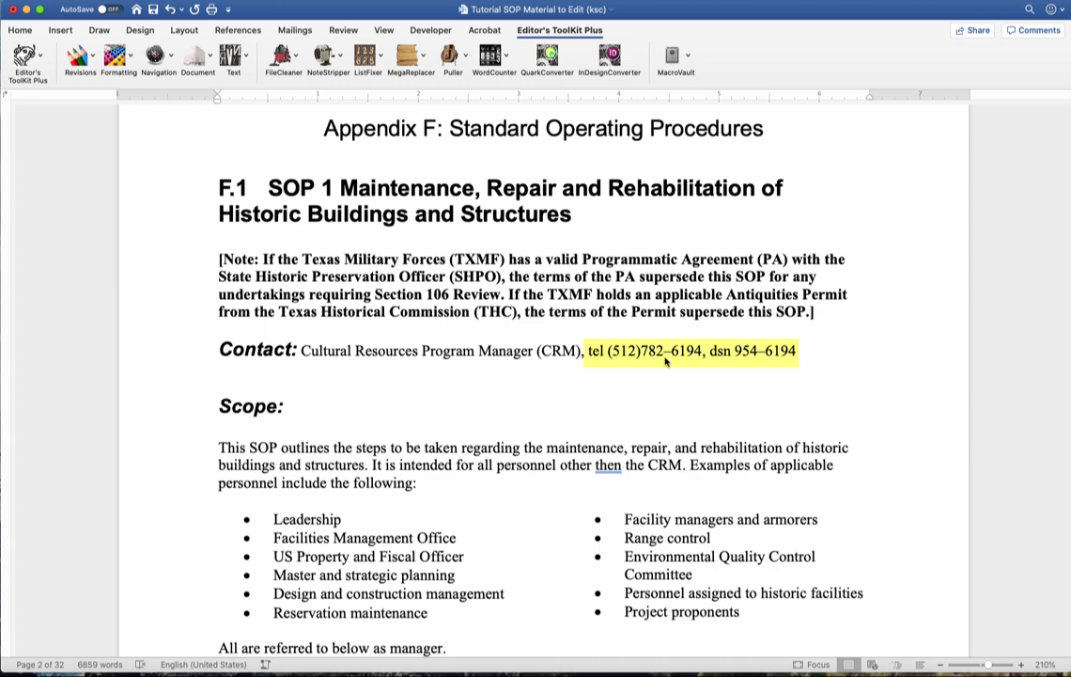
Check parentheses for unmatched delimiters and dismiss the report of two extra opening parentheses.
left_click(464, 59)
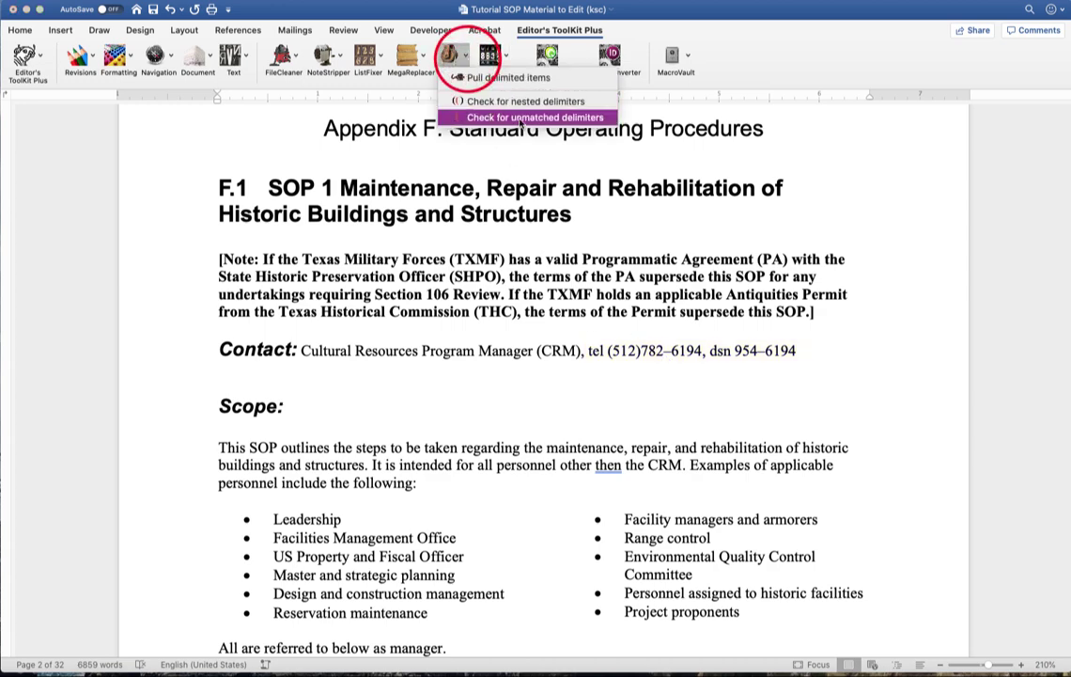
left_click(609, 118)
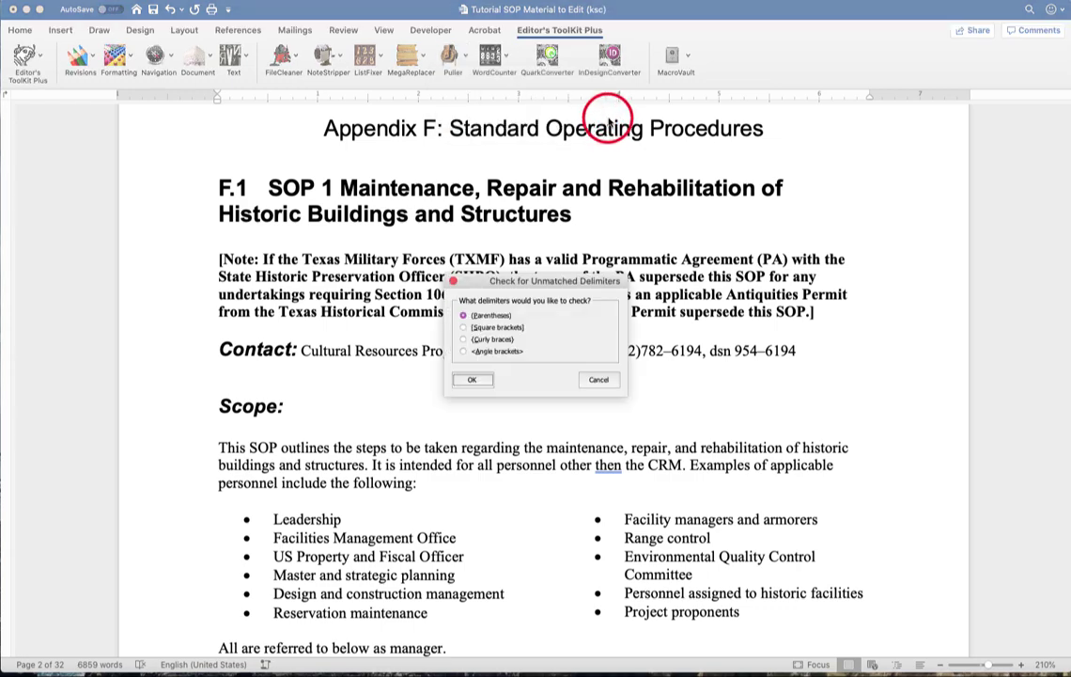
left_click(477, 380)
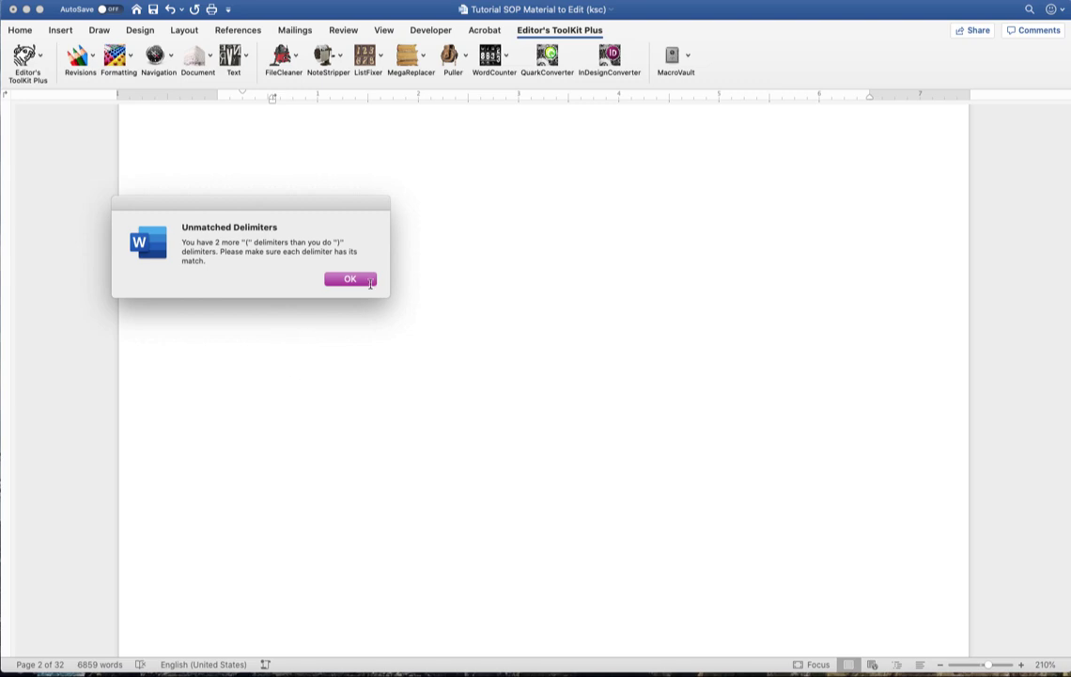
left_click(369, 280)
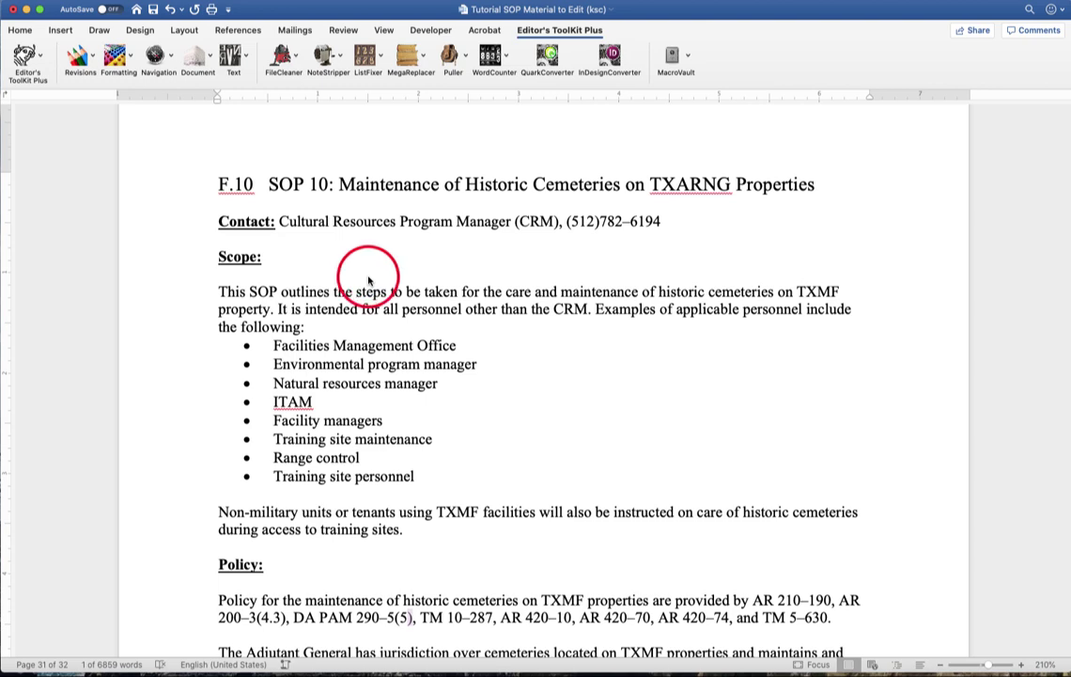
Title-case all Heading 1, 2 and custom heading text in the main text, tracking all changes.
left_click(247, 56)
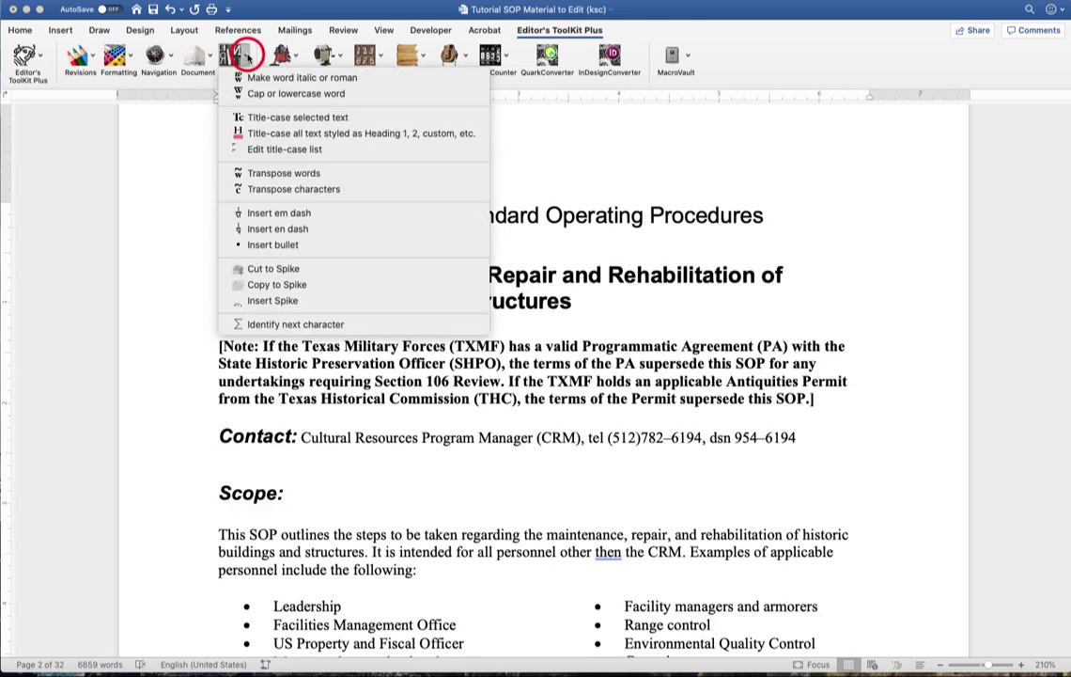
left_click(483, 137)
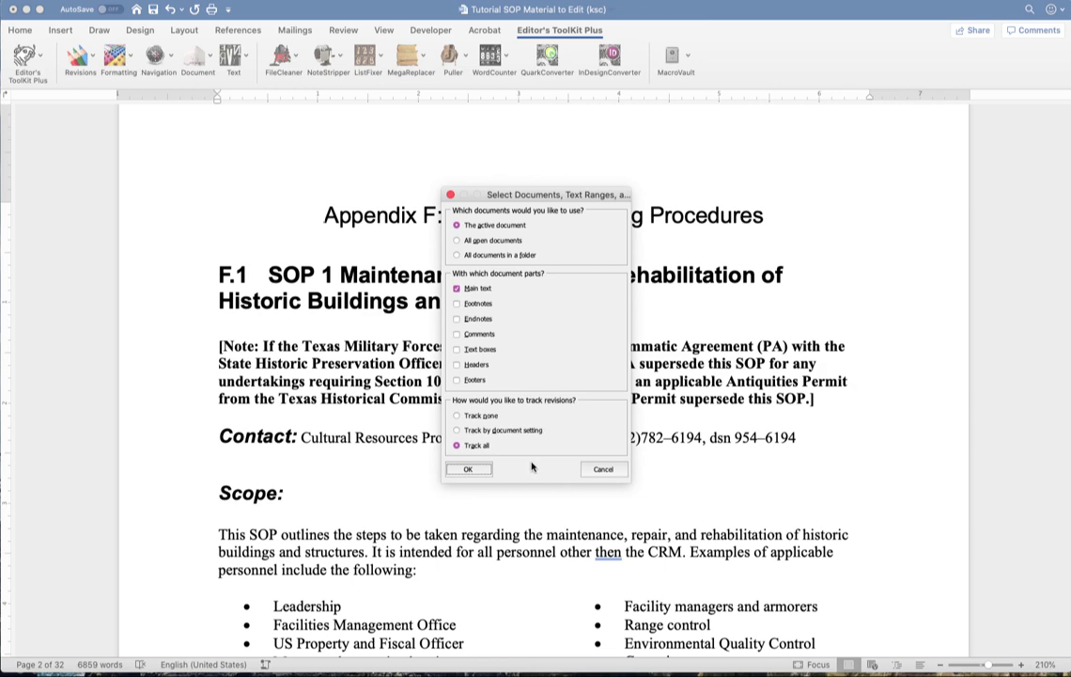
left_click(475, 470)
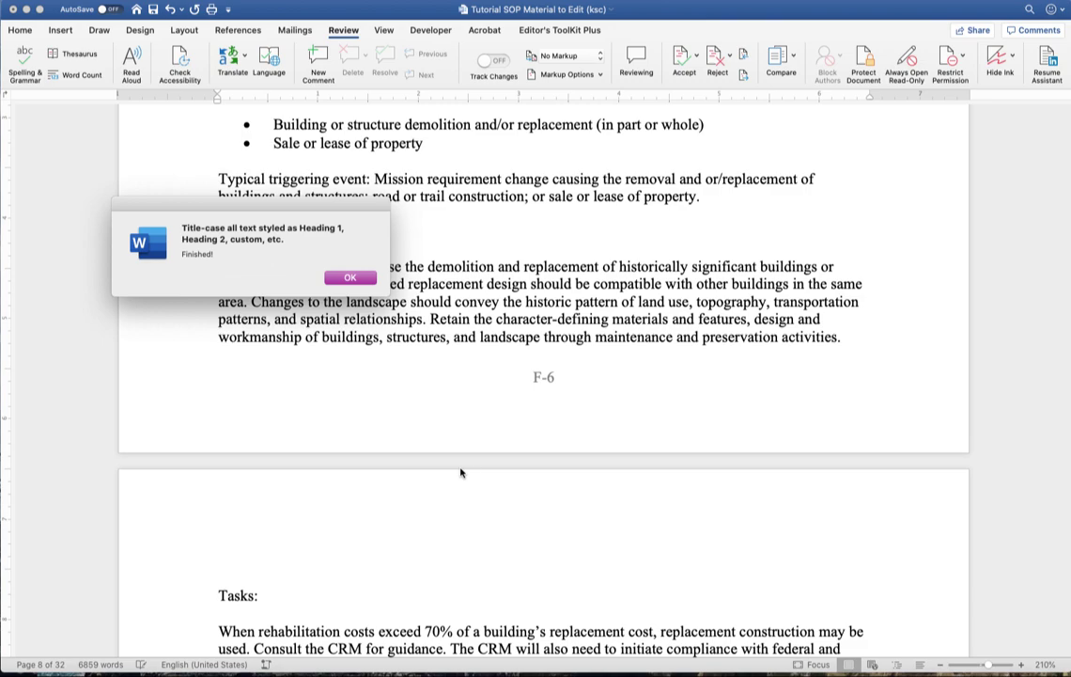
left_click(350, 277)
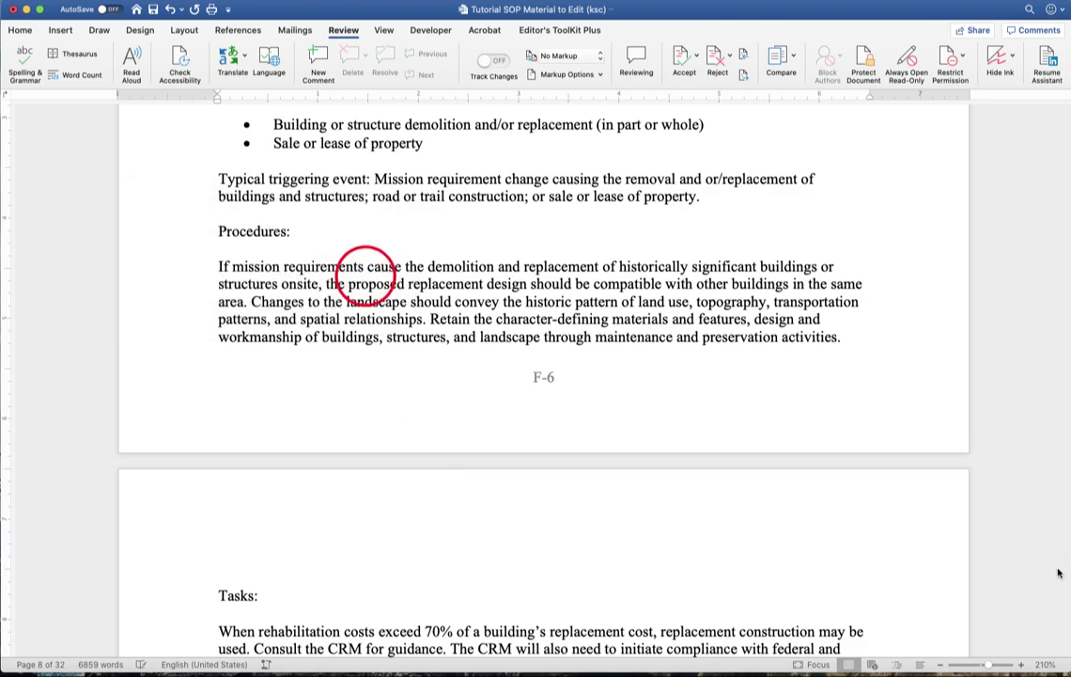
left_click_drag(1062, 226, 1064, 132)
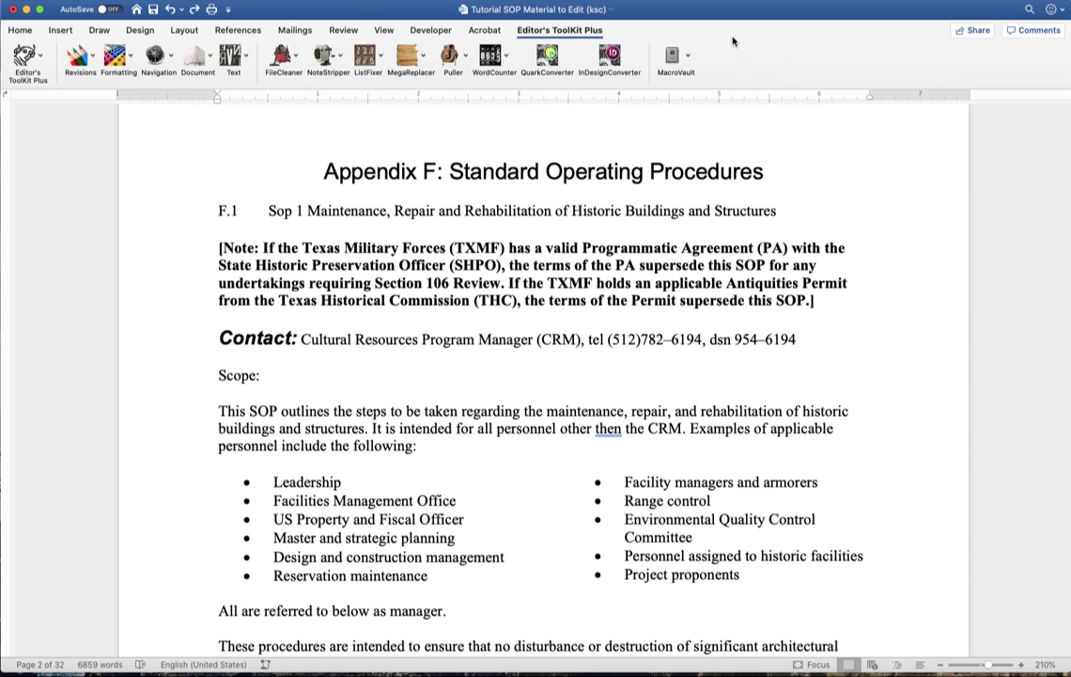
left_click(423, 59)
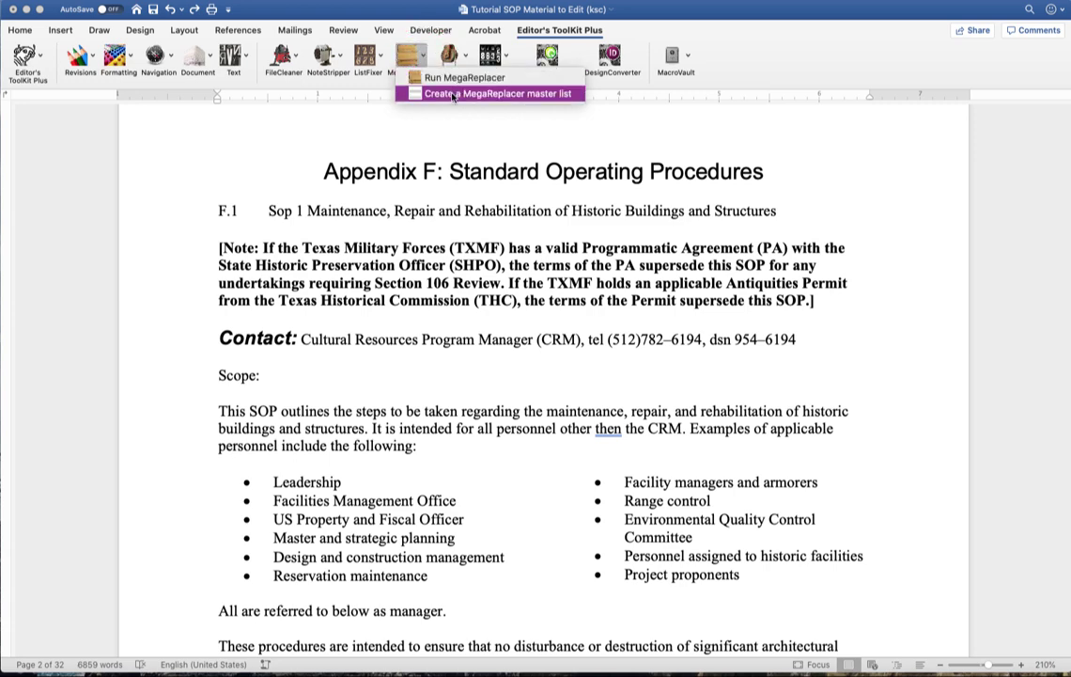
Create a sample MegaReplacer master list and confirm the prompts.
left_click(452, 94)
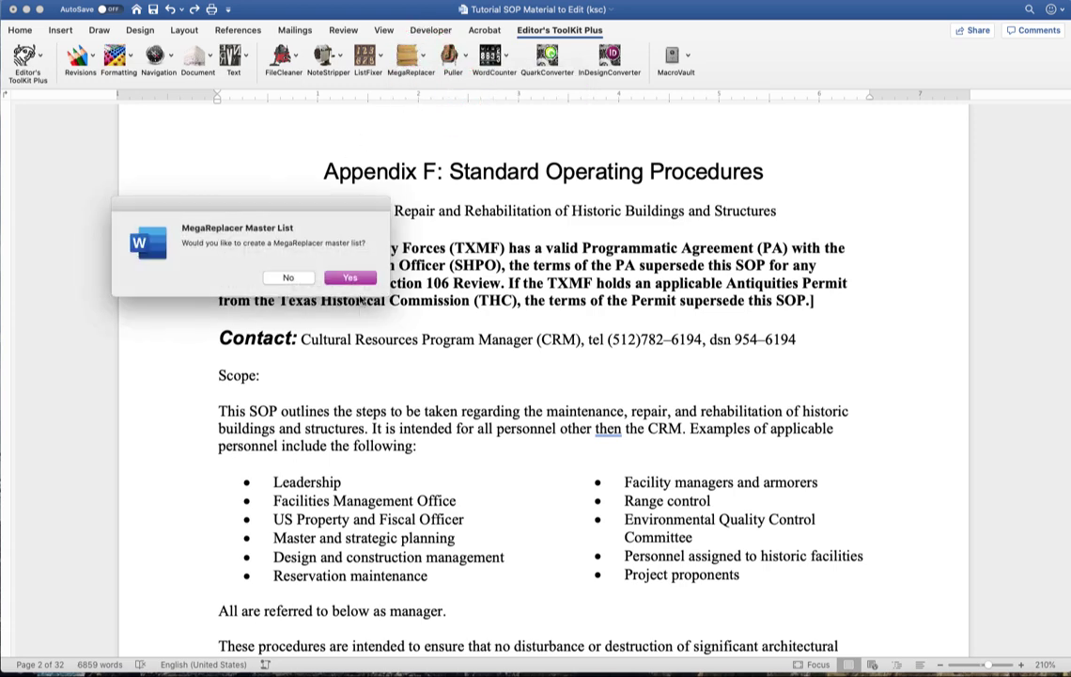
left_click(371, 279)
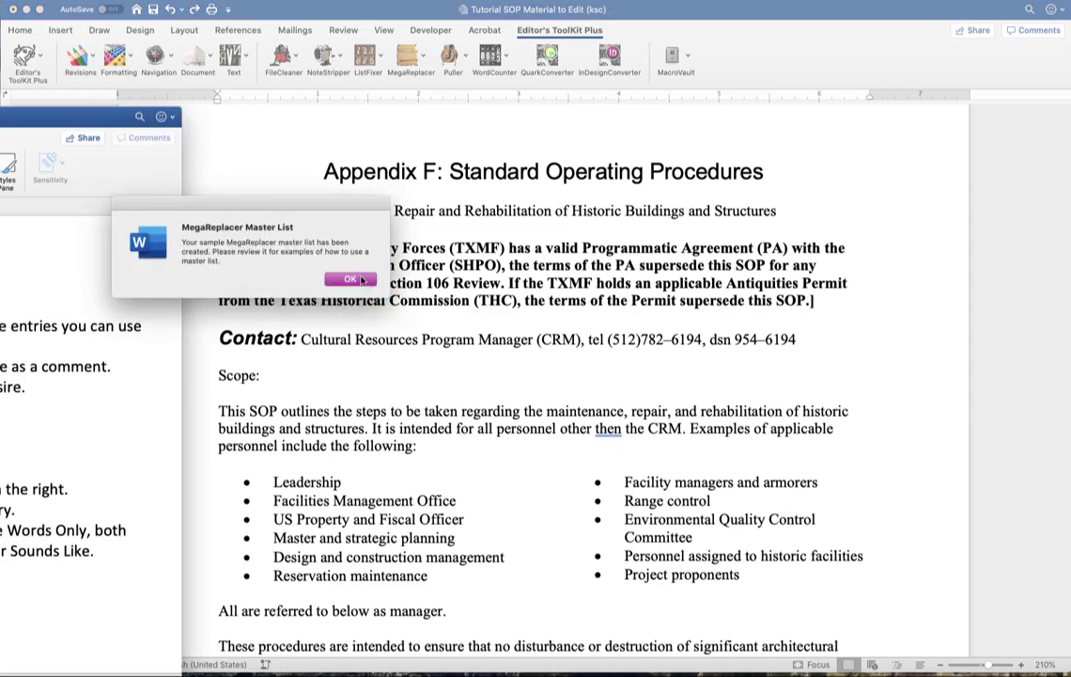
left_click(351, 279)
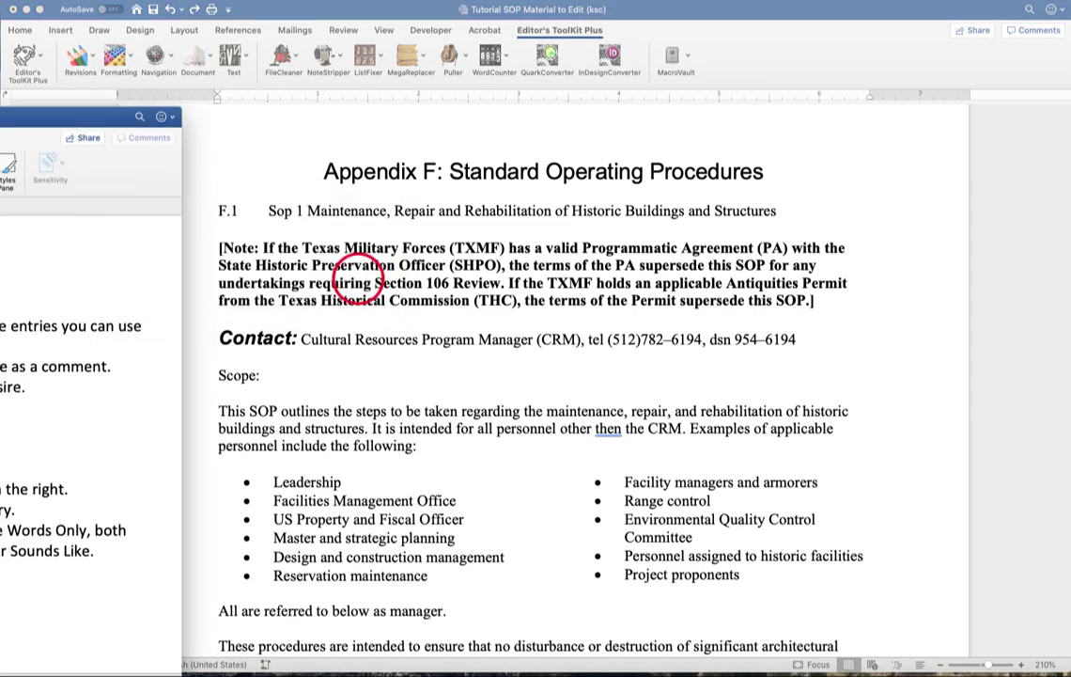
Review the sample master list's example entries in Document3, then close it without saving.
left_click_drag(112, 118, 643, 85)
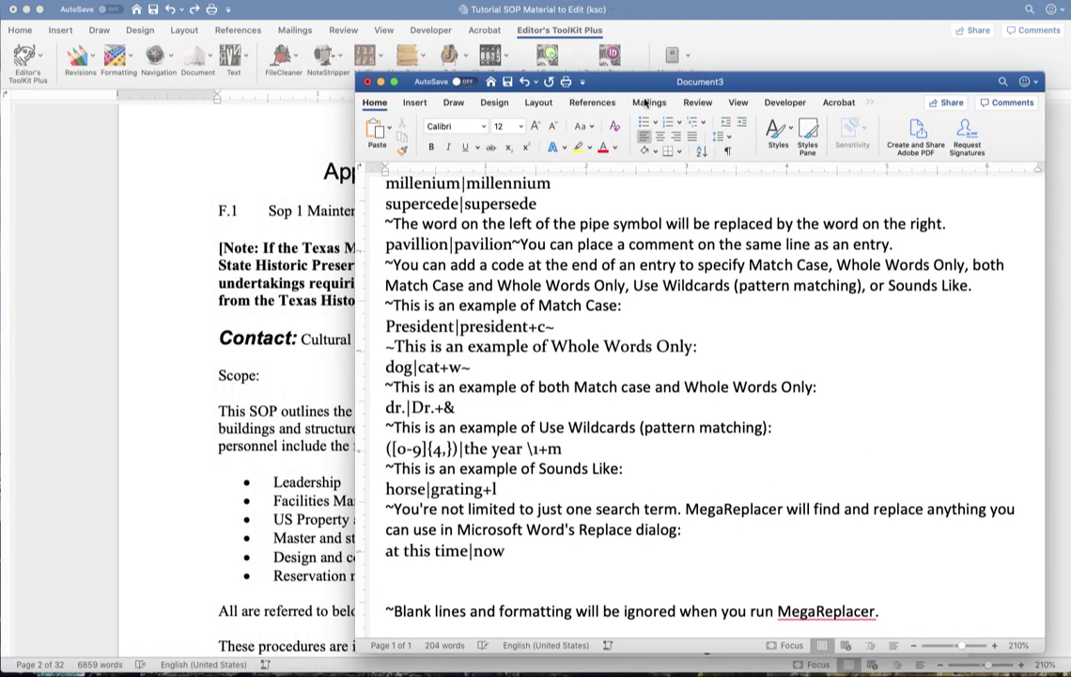
scroll(762, 269, "up", 10)
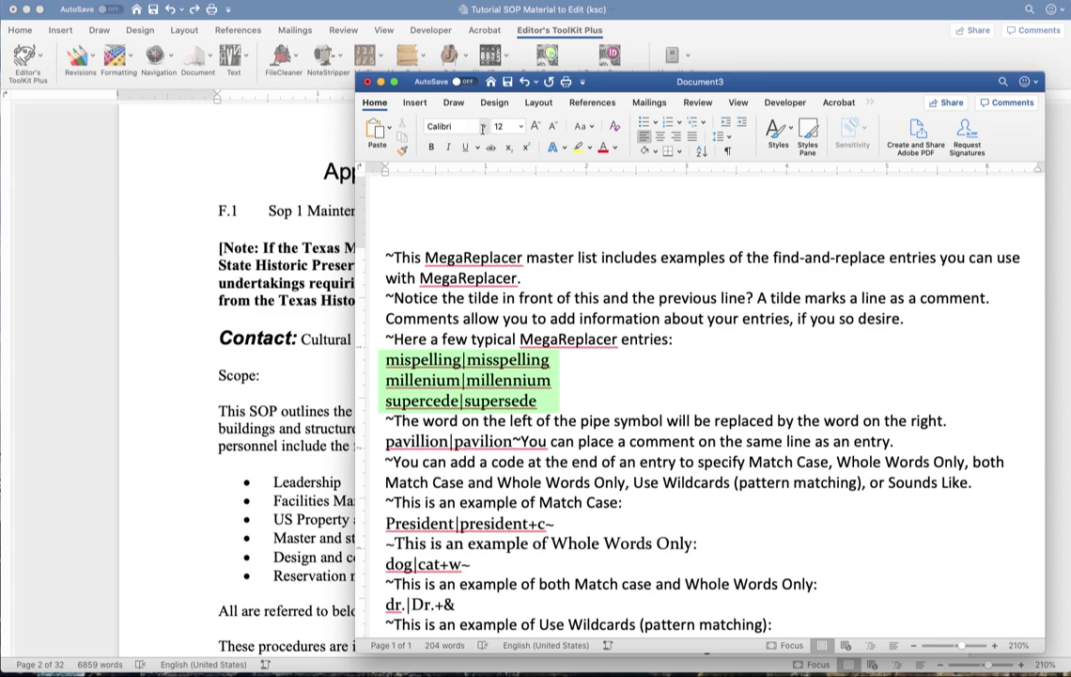
left_click(368, 82)
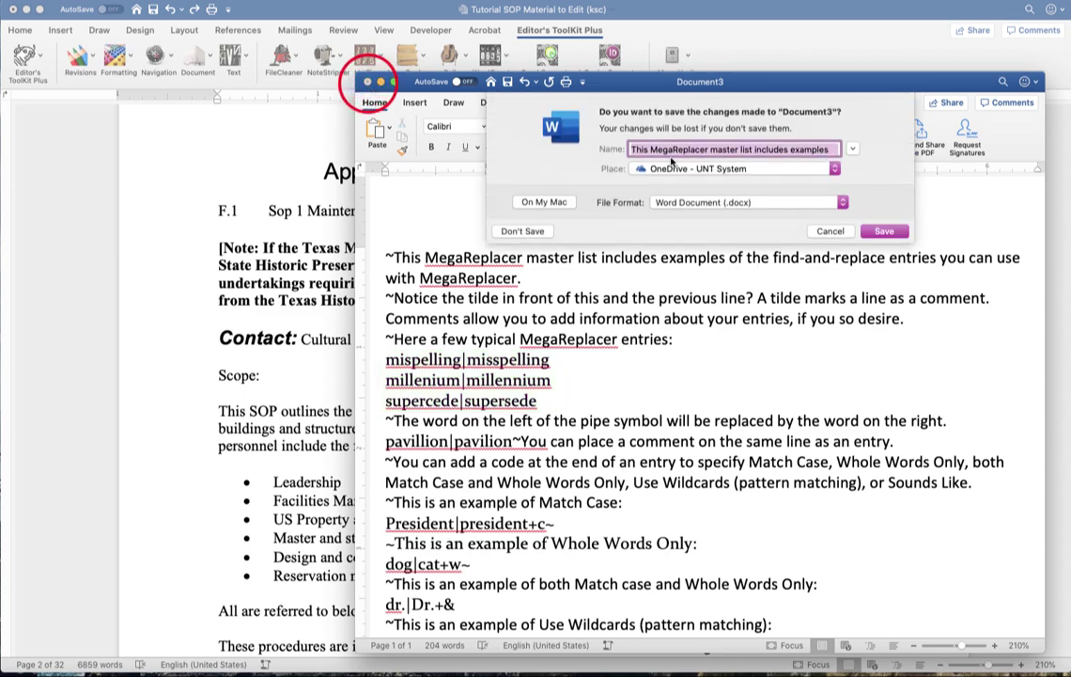
left_click(524, 232)
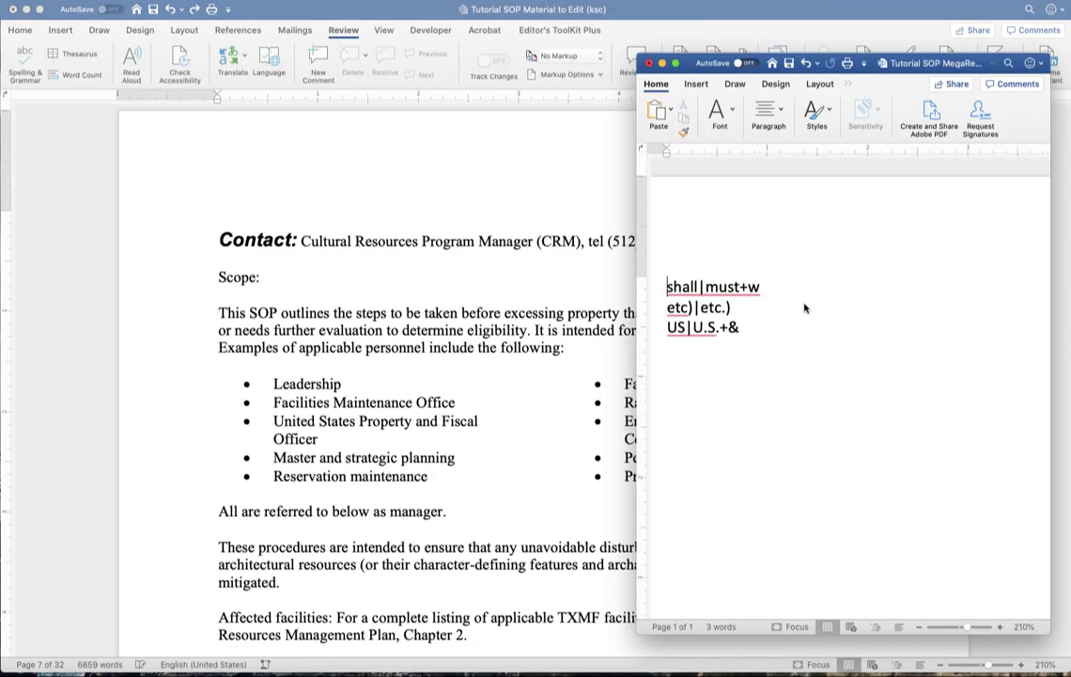
From the custom master list, launch Run MegaReplacer under Editor's ToolKit Plus.
left_click(804, 308)
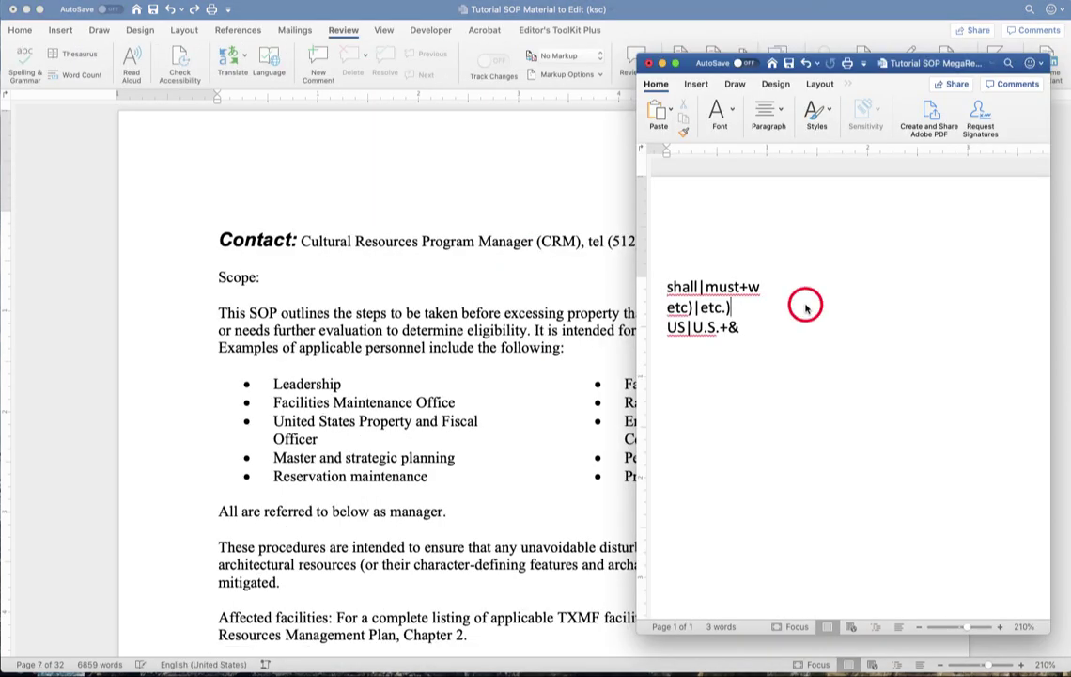
left_click(847, 83)
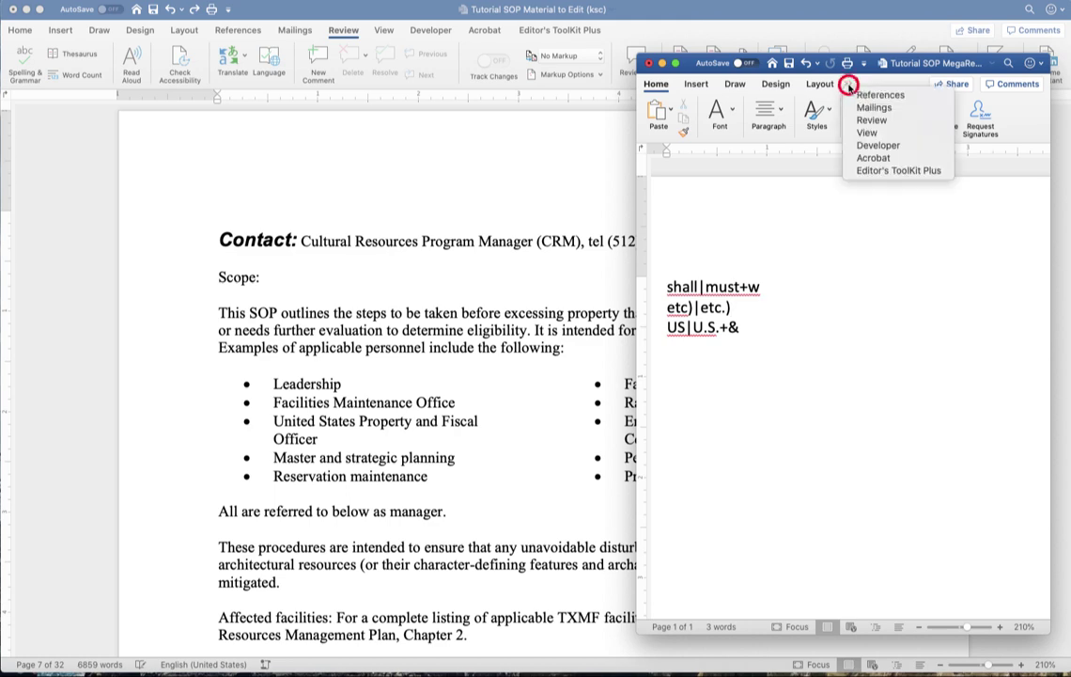
left_click(881, 170)
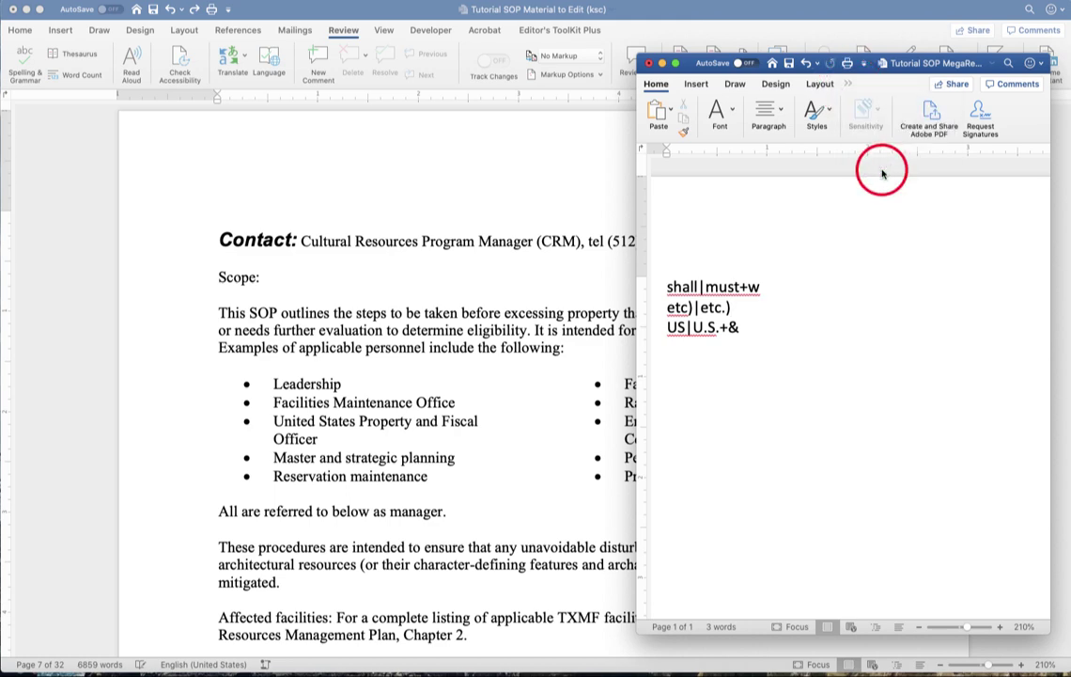
scroll(1013, 124, "right", 5)
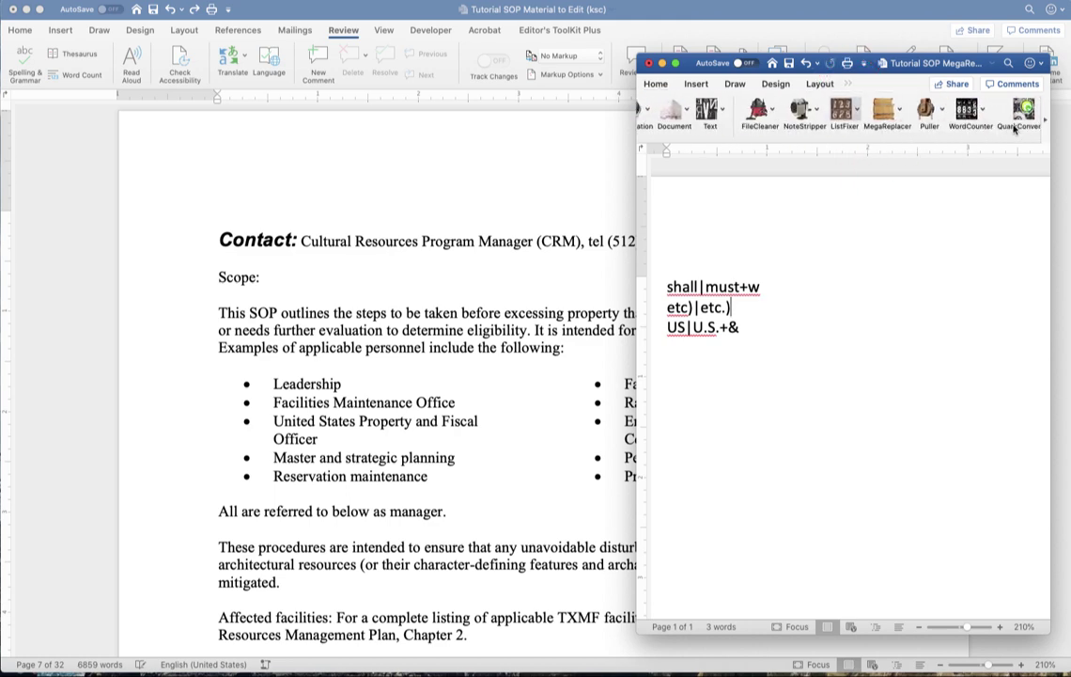
left_click(893, 114)
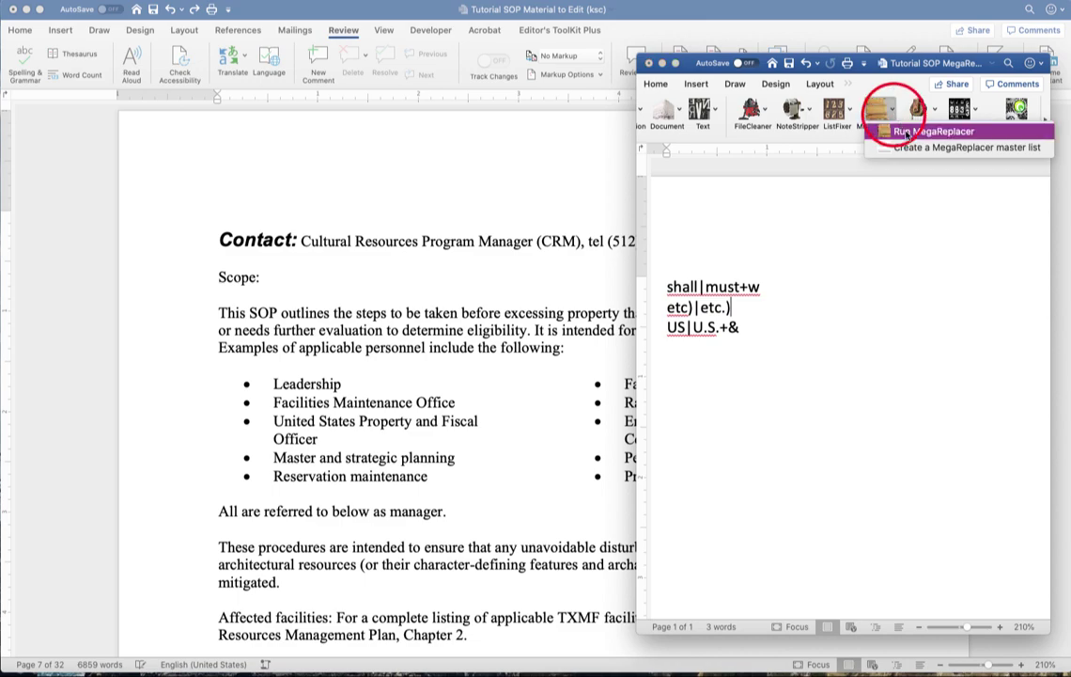
left_click(930, 132)
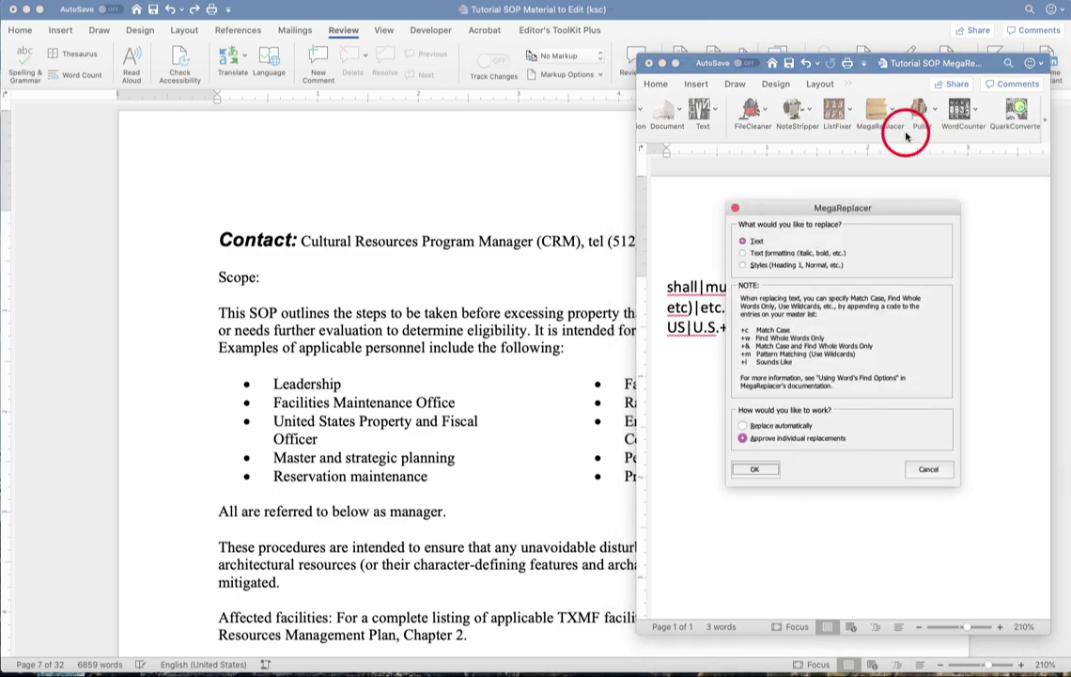
Choose Text replacement with individual approval, tracking all revisions in the main text.
left_click(768, 470)
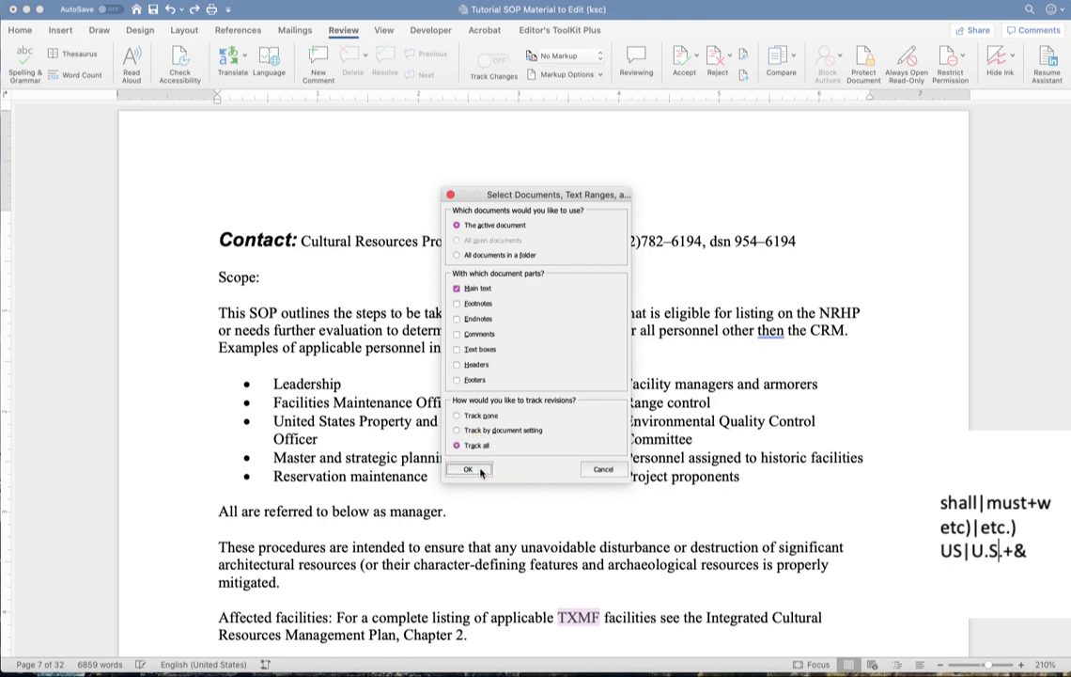
left_click(479, 470)
left_click_drag(108, 132, 104, 440)
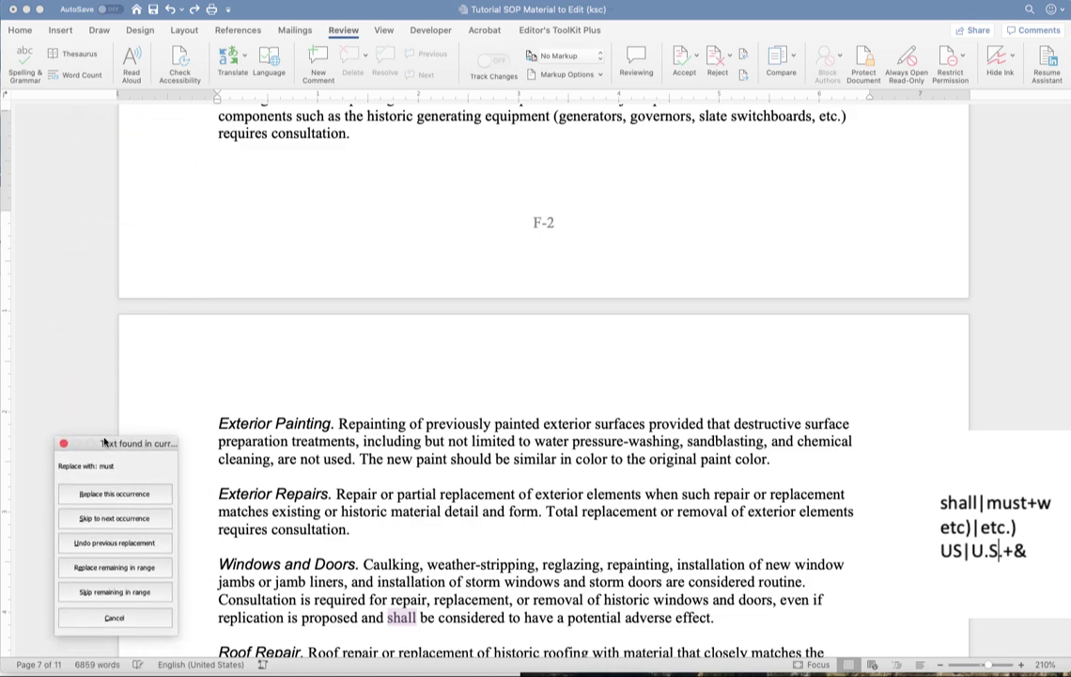
Approve all six tracked replacements of shall with must.
left_click(114, 495)
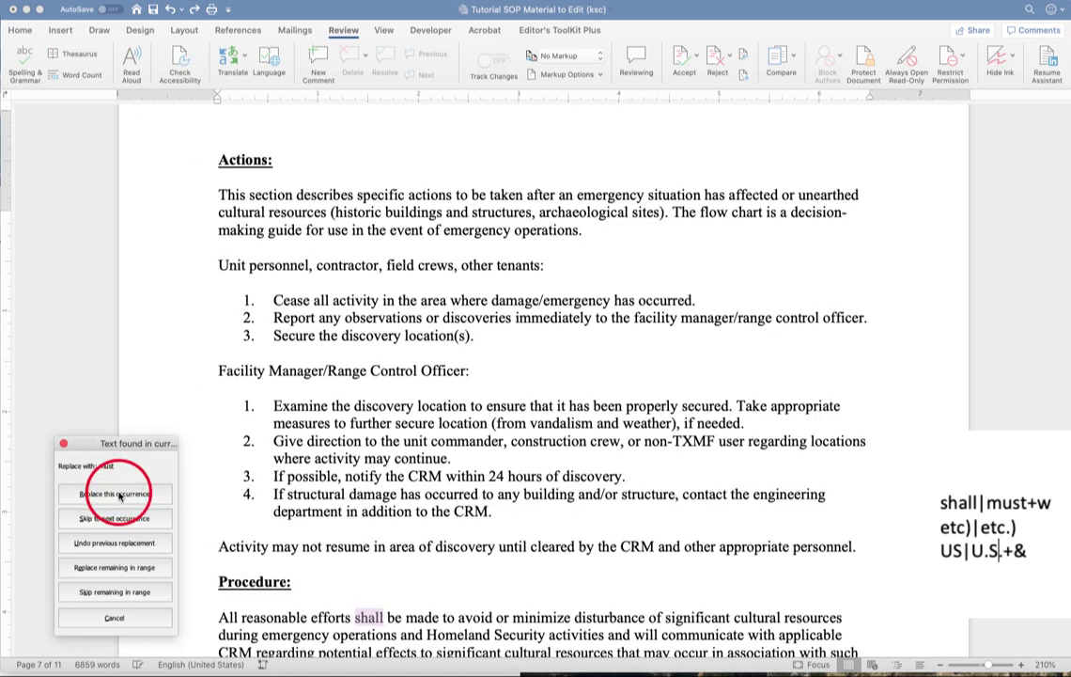
left_click(118, 496)
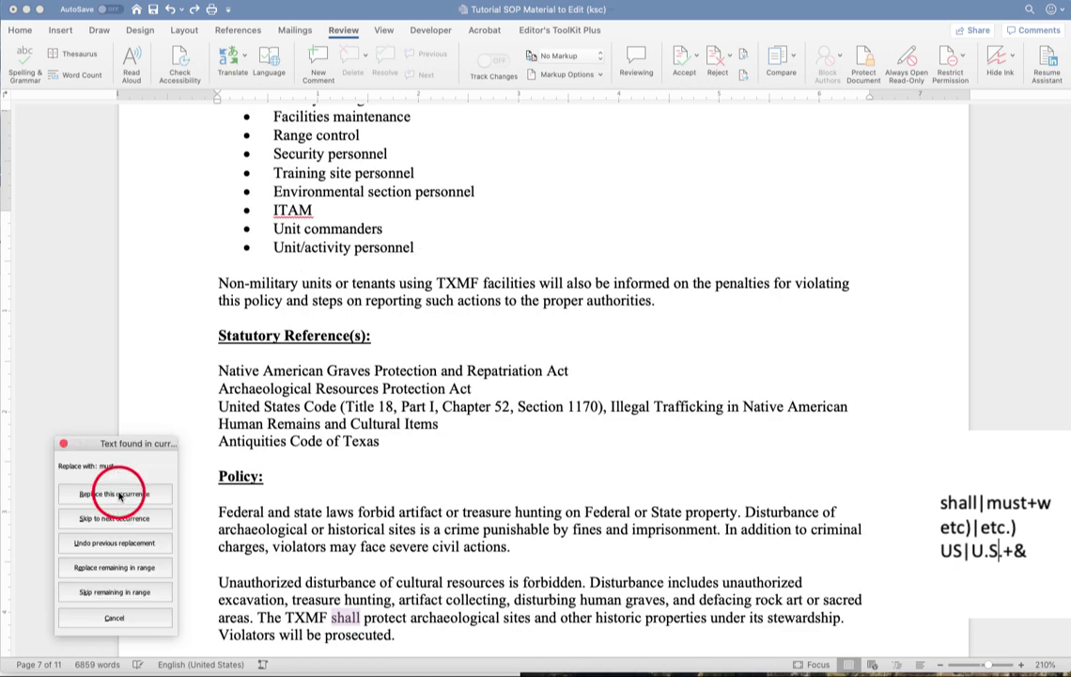
left_click(119, 496)
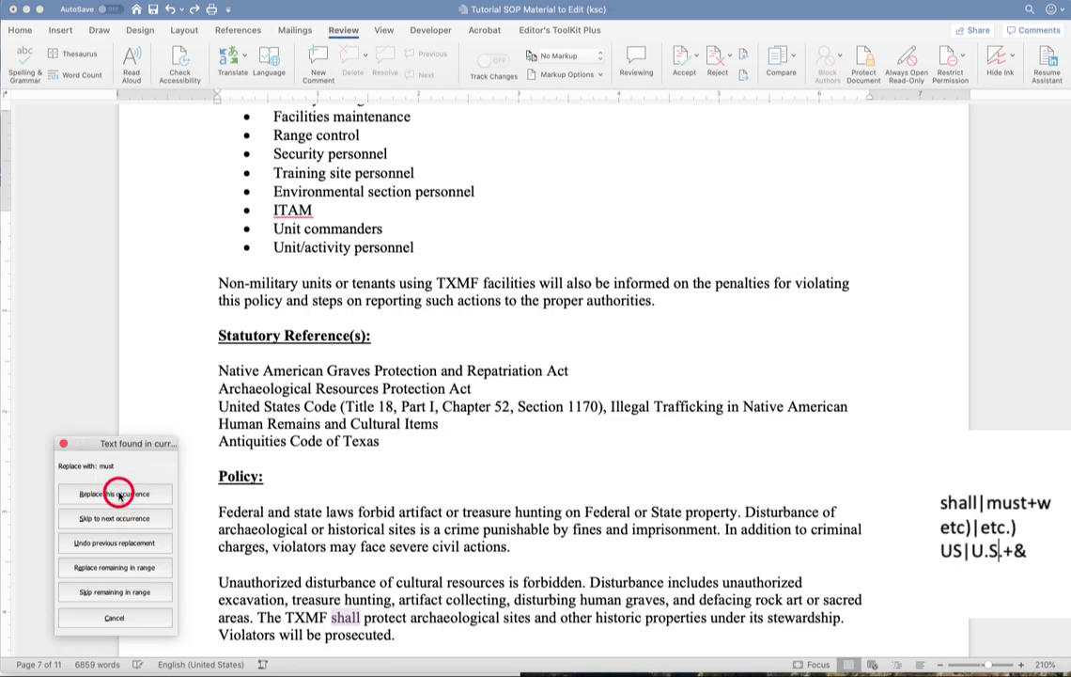
left_click(120, 496)
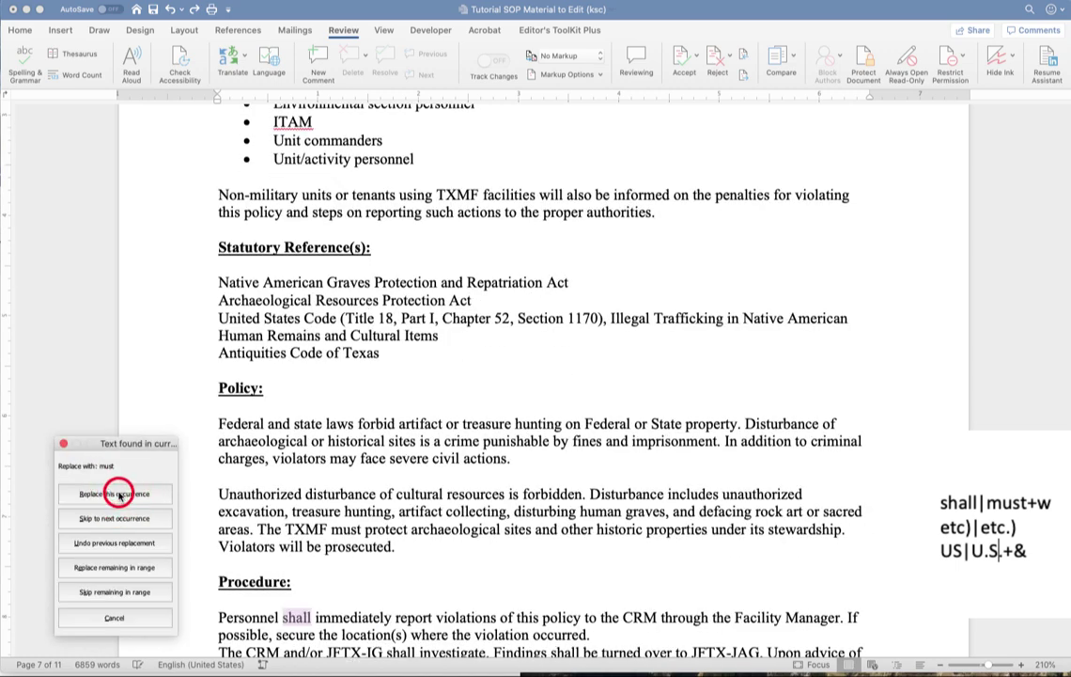
left_click(119, 495)
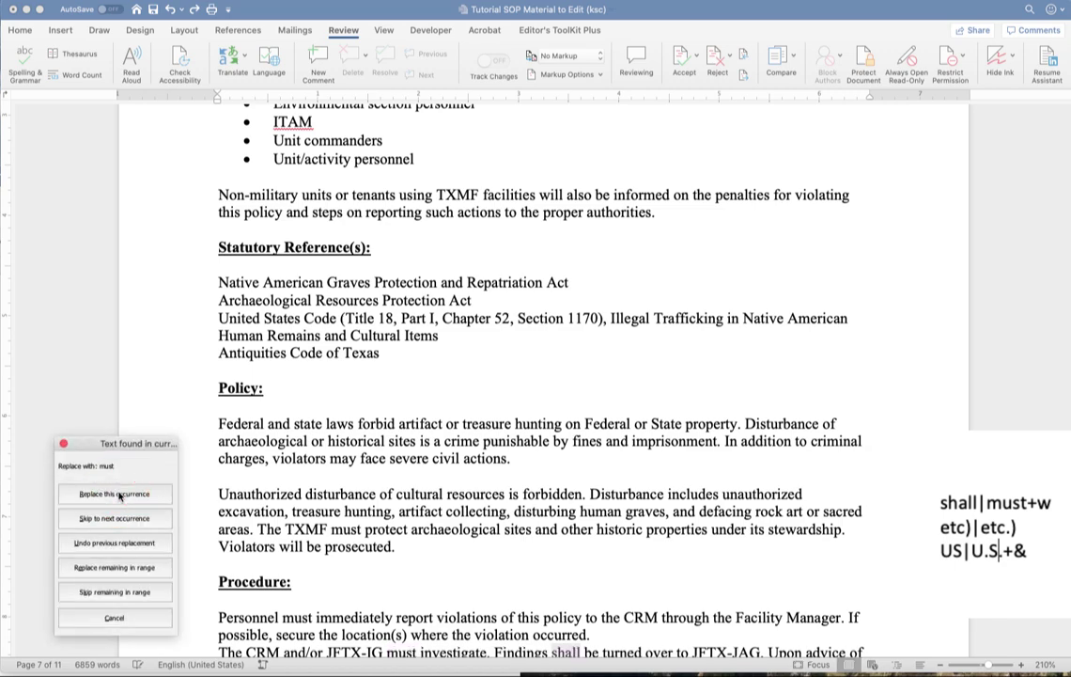
left_click(119, 496)
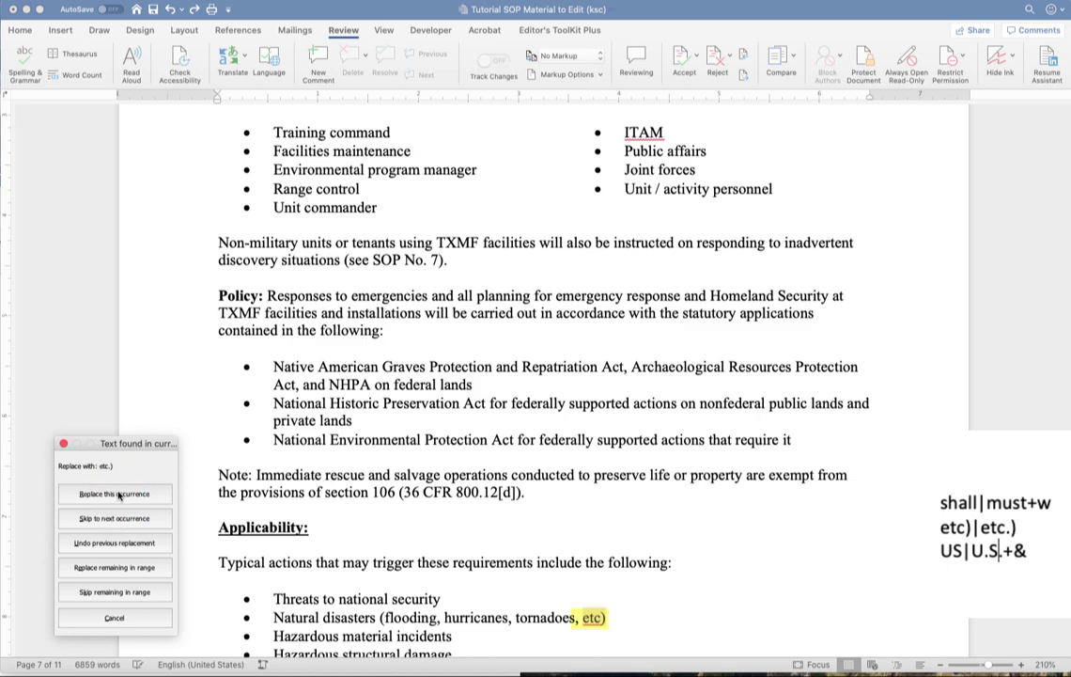
Approve two etc) → etc.) and two US → U.S. replacements, then acknowledge MegaReplacer Finished!
left_click(115, 494)
left_click(114, 493)
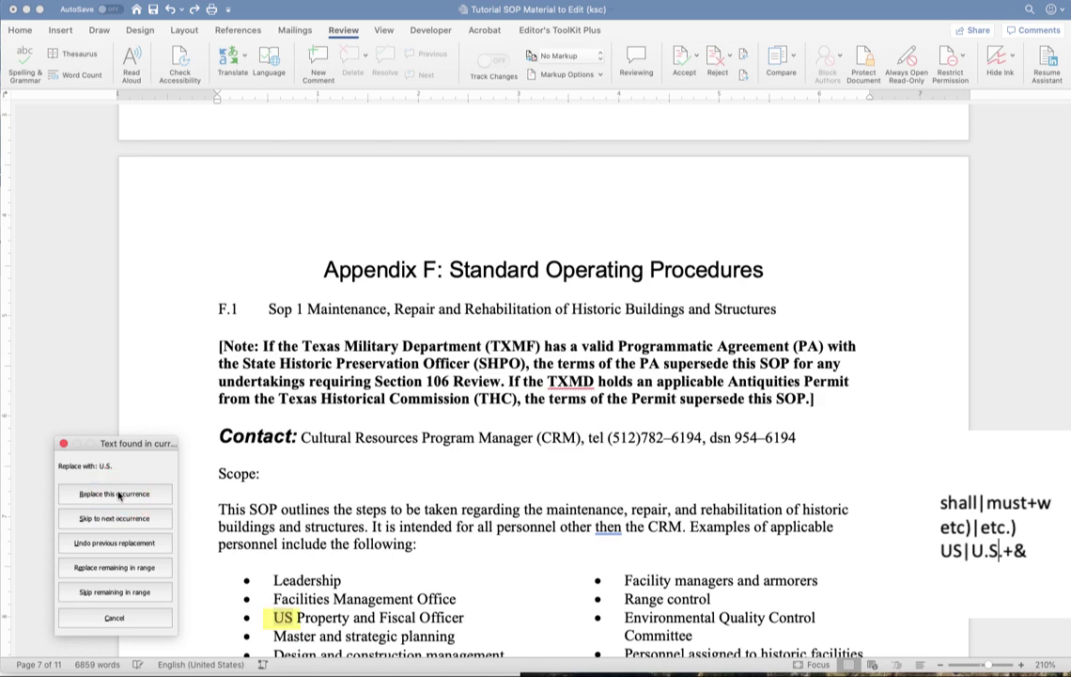
left_click(116, 493)
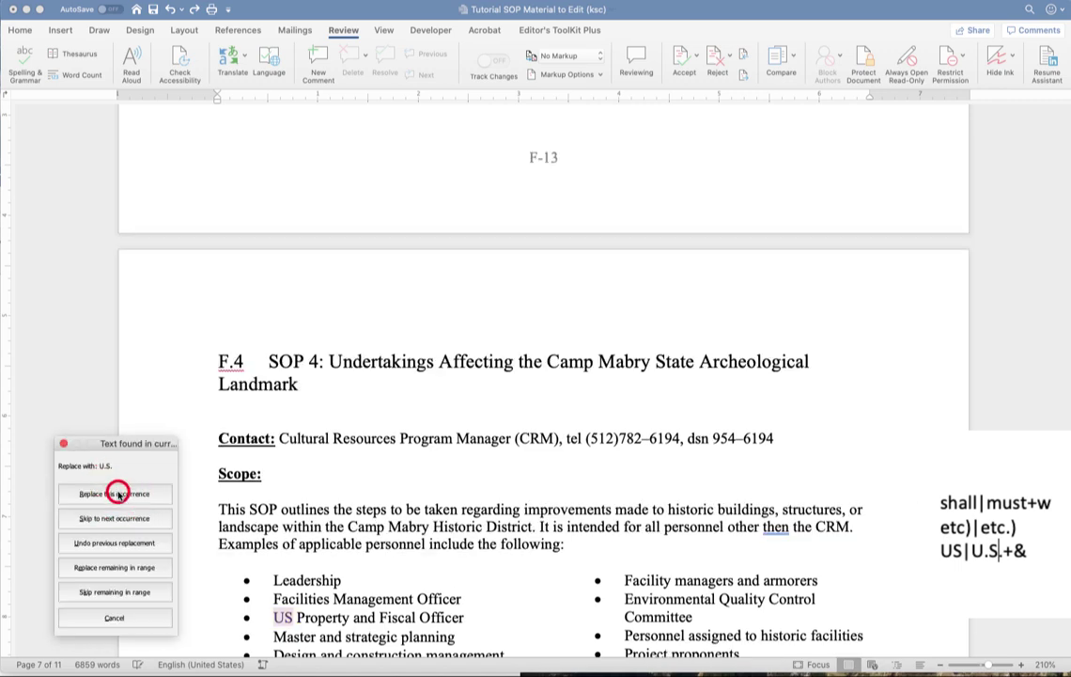
left_click(113, 493)
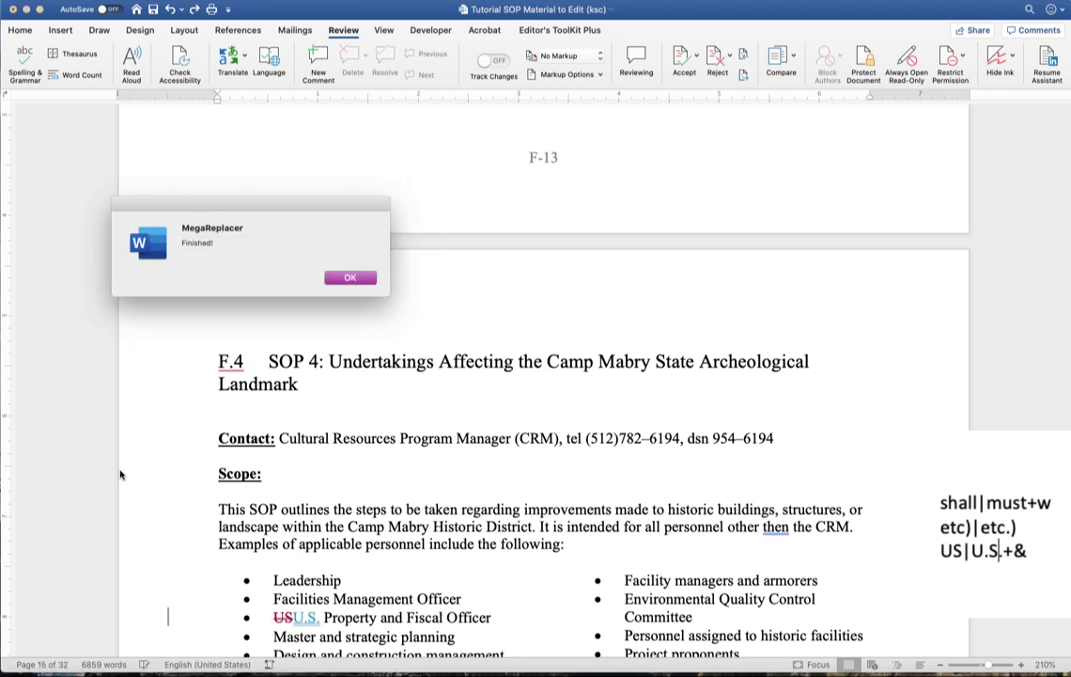
left_click(353, 282)
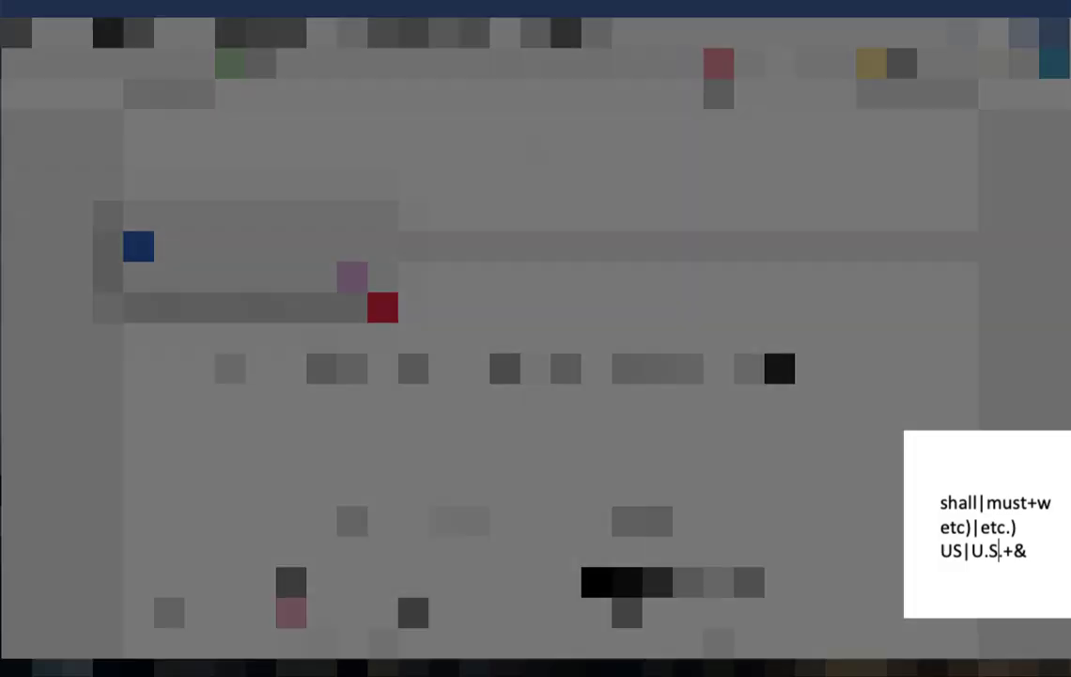